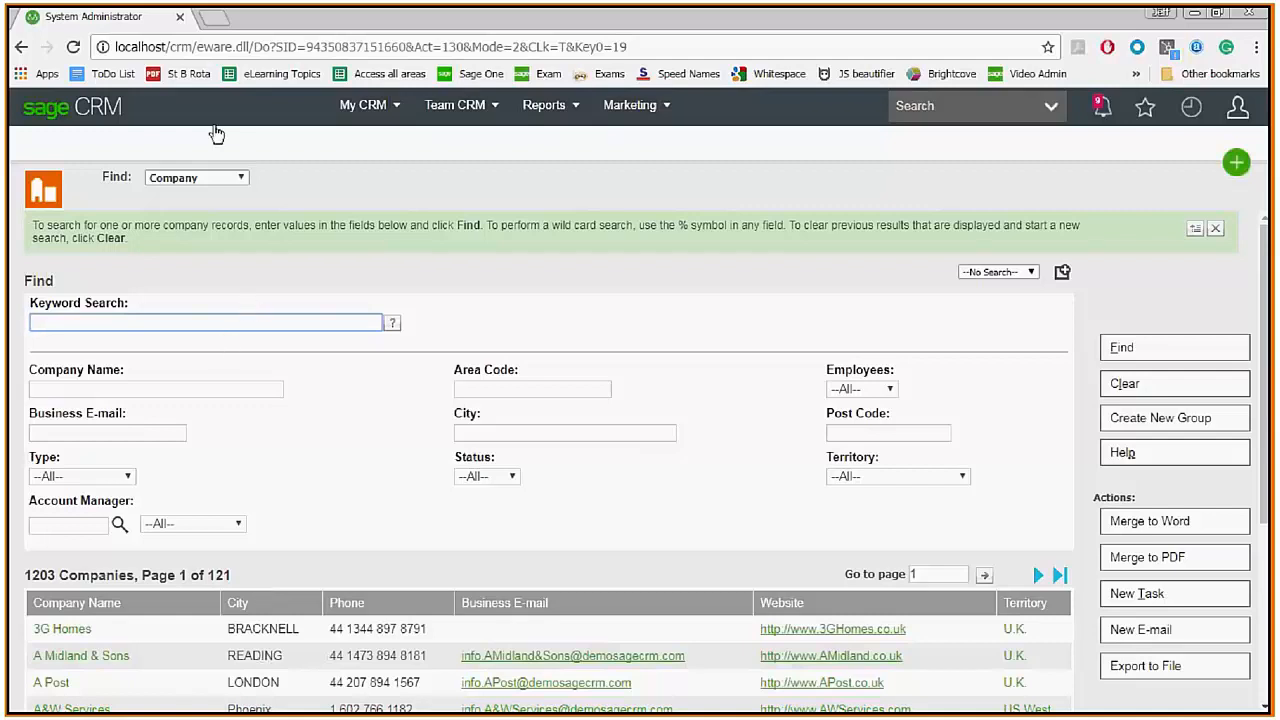
In a new tab, log on to Sage CRM at localhost/crm as the second user.
left_click(212, 18)
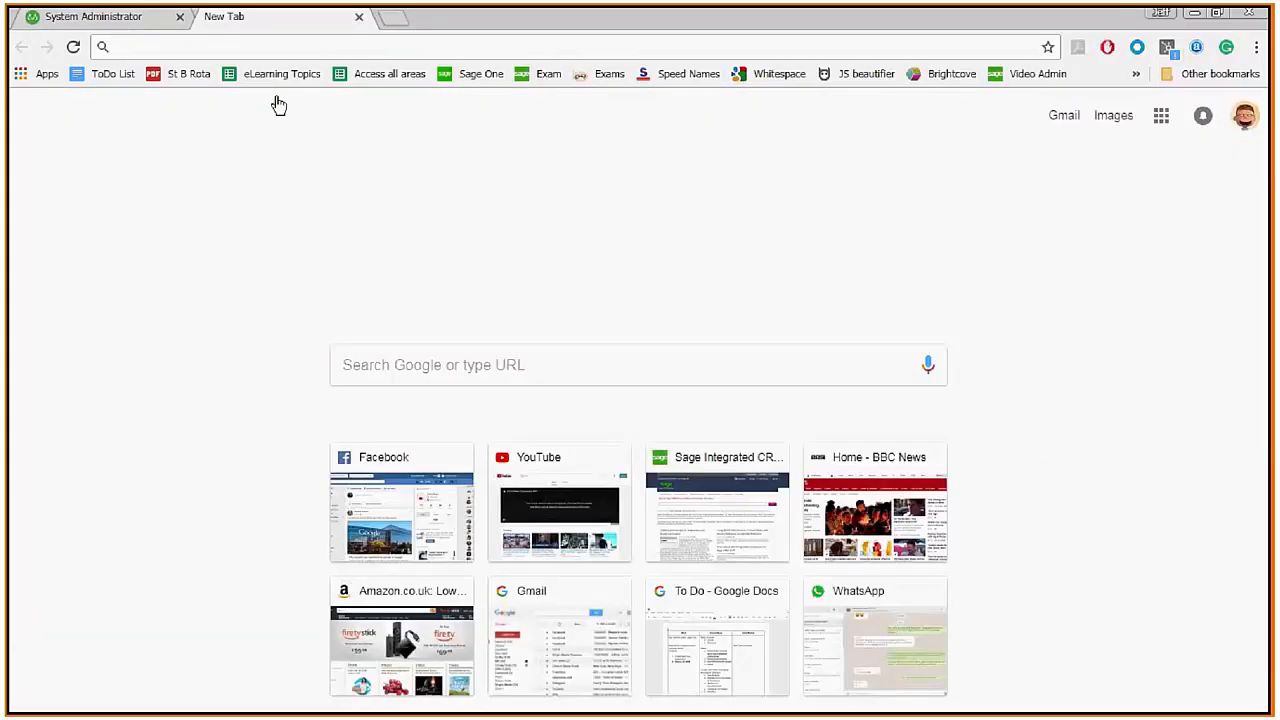
type("localhost/crm/")
key("Return")
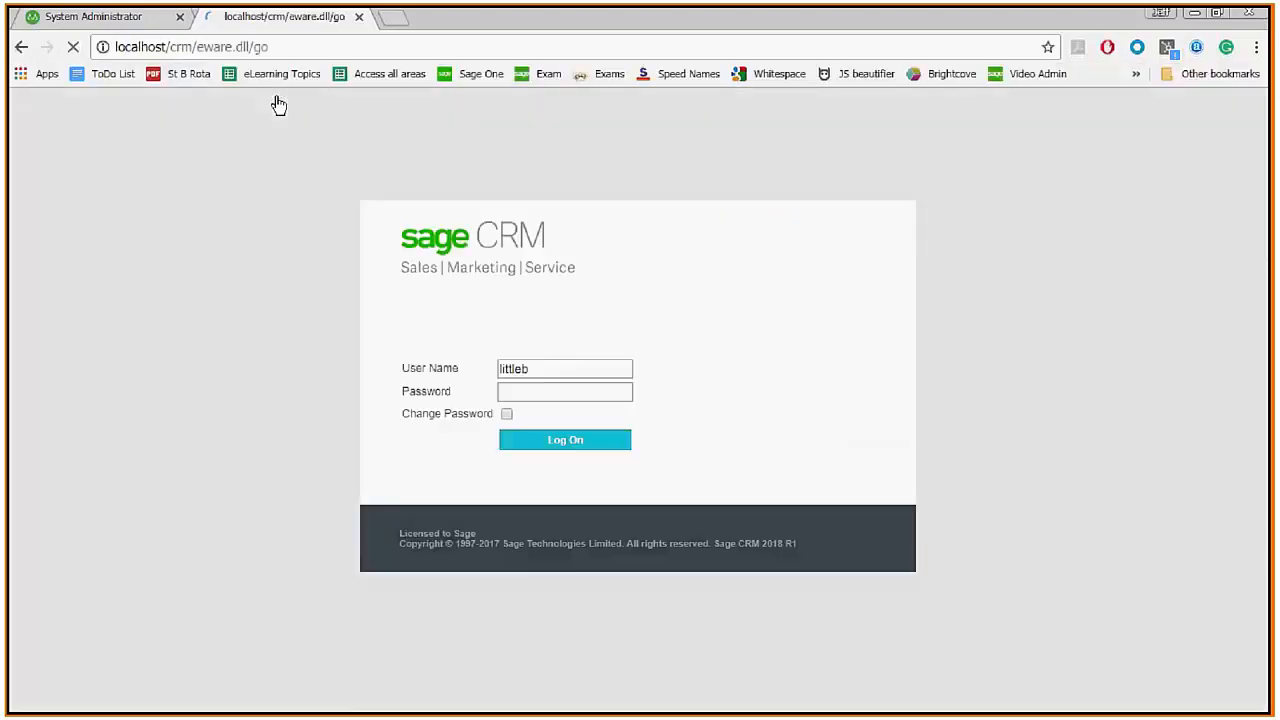
double_click(586, 364)
type("mayes")
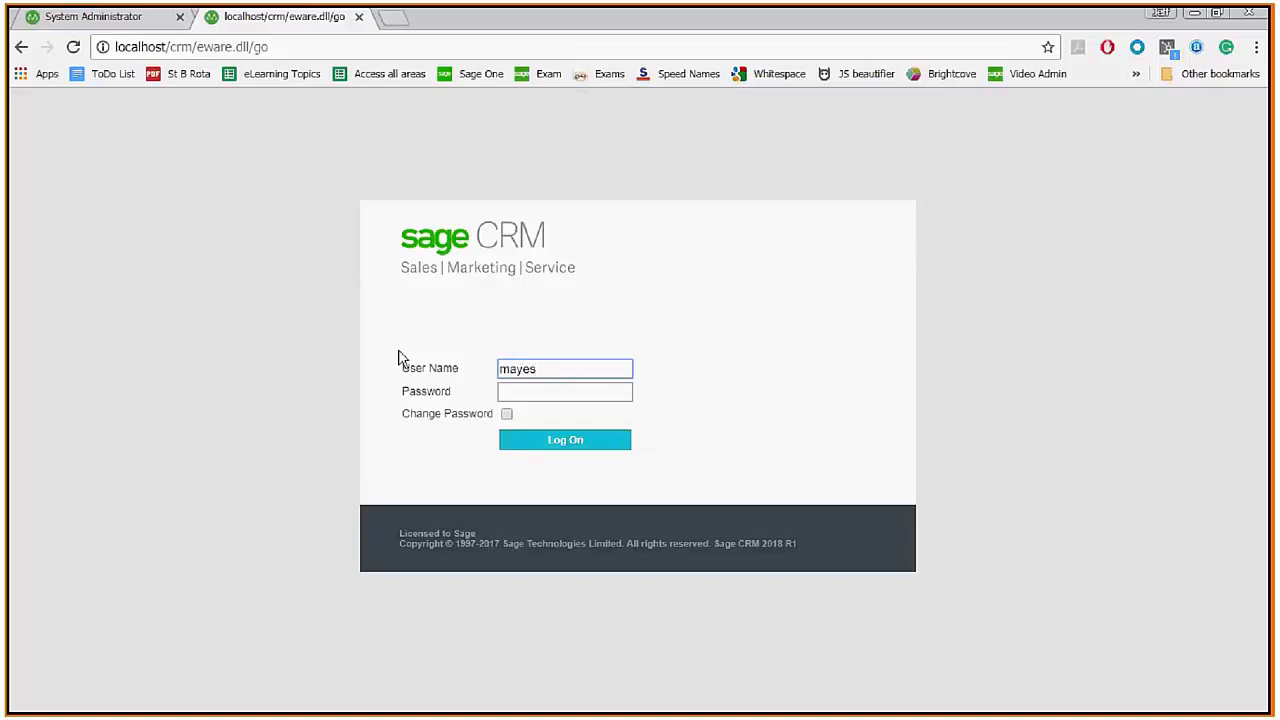
key("Return")
left_click(449, 450)
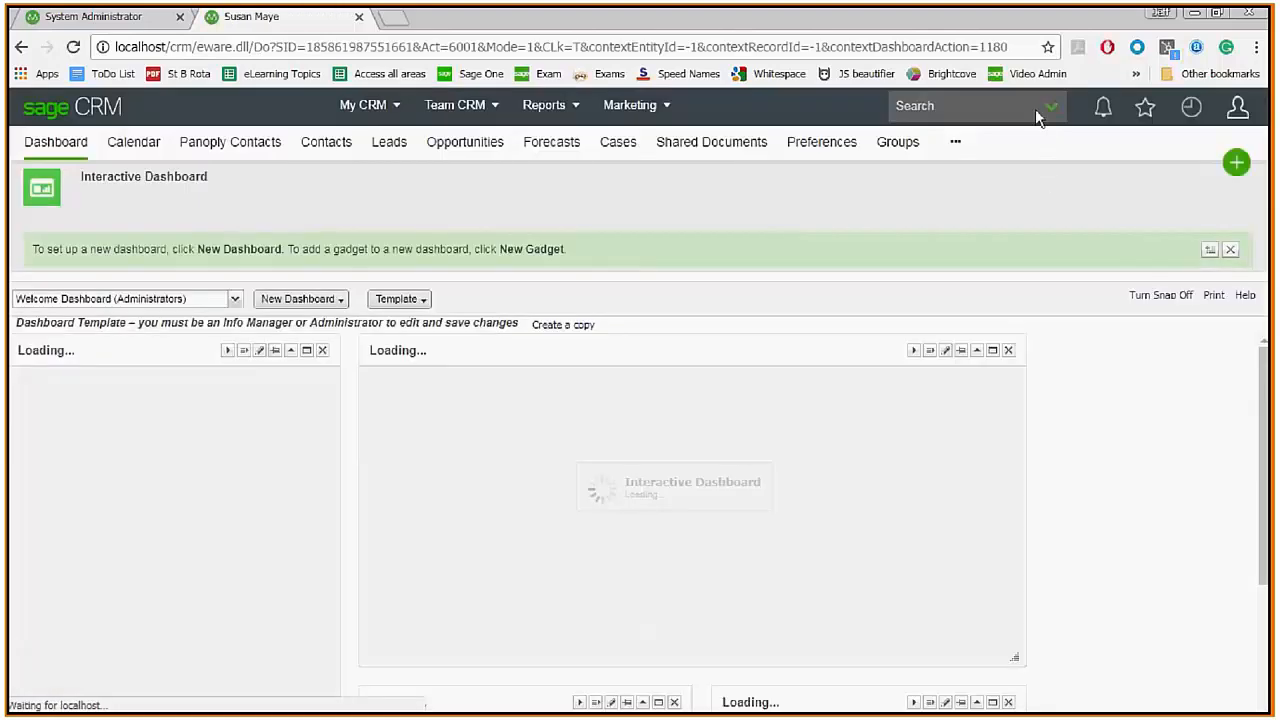
Run that user's company search, which lists 434 companies, and open another blank tab.
left_click(1051, 108)
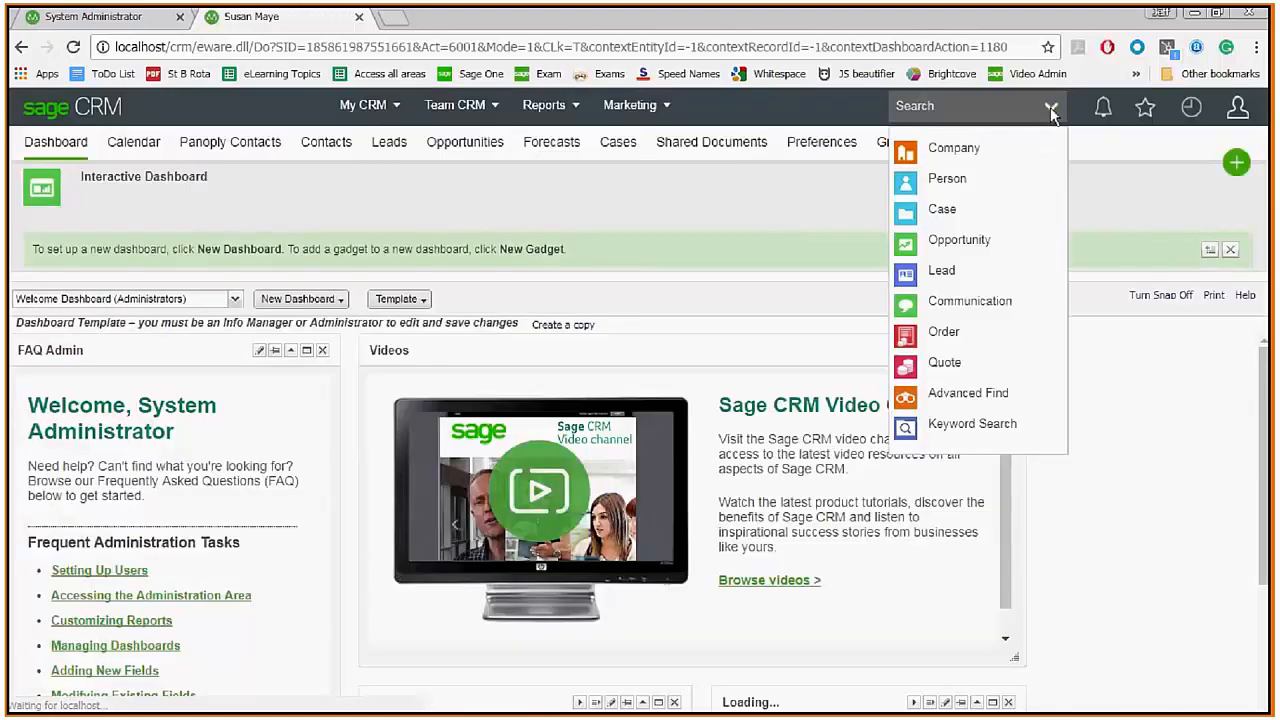
left_click(953, 150)
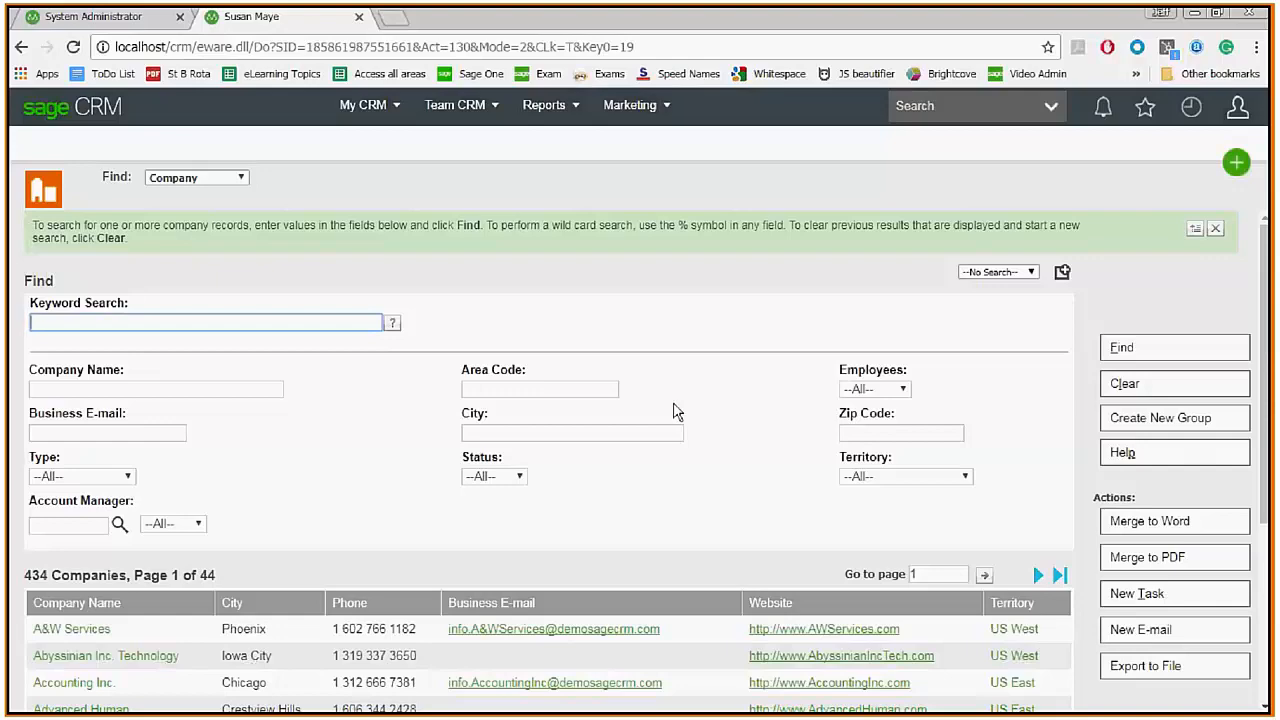
left_click(396, 19)
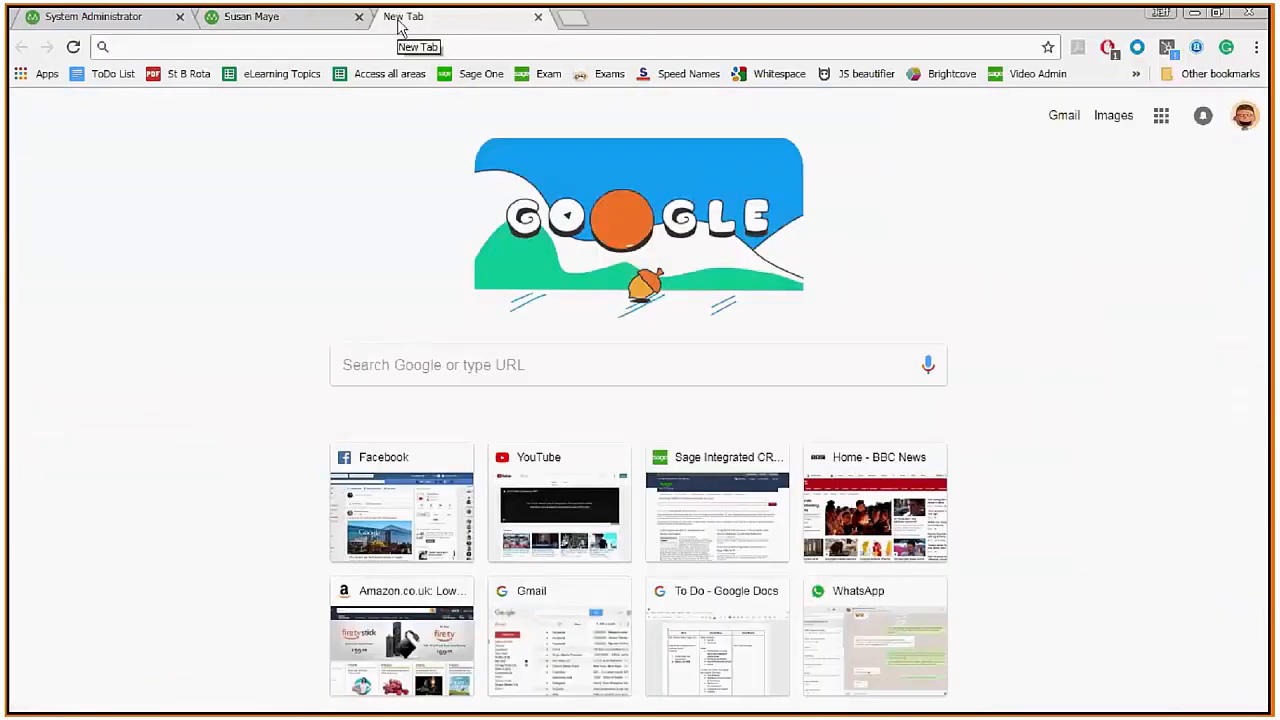
Log on at localhost/crm as the pre-filled third user.
type("lo")
key("Return")
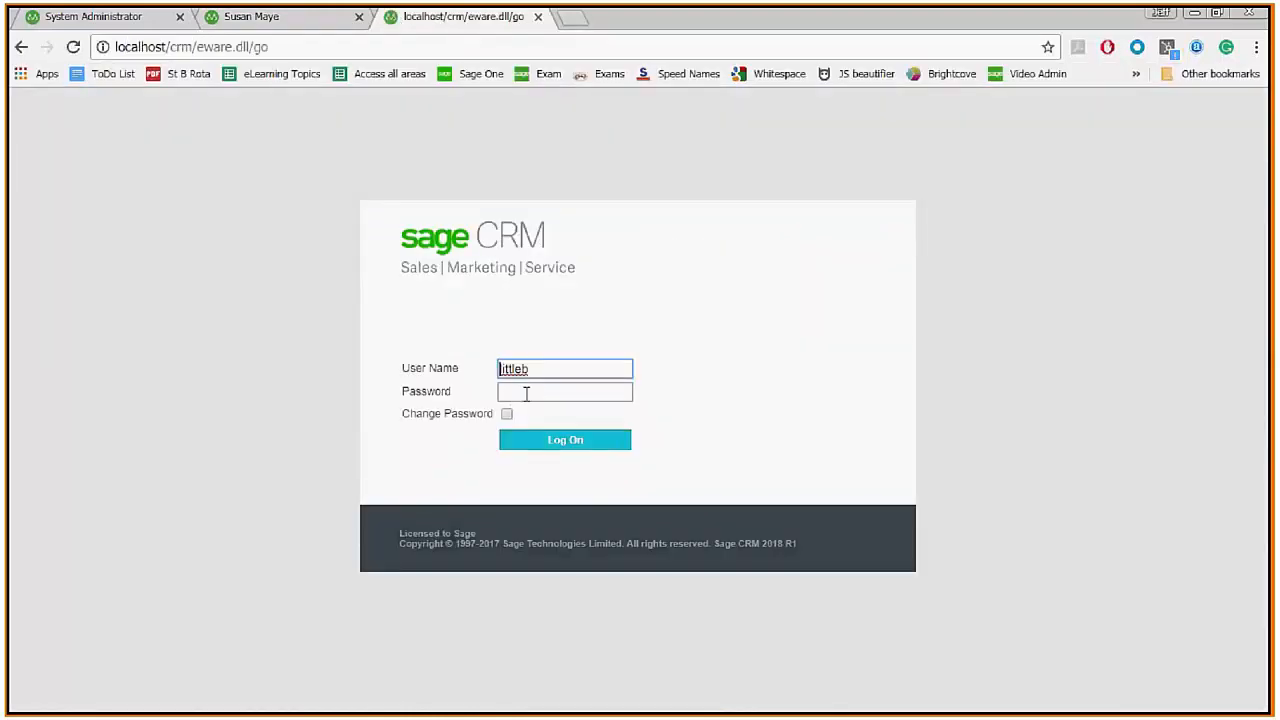
left_click(560, 445)
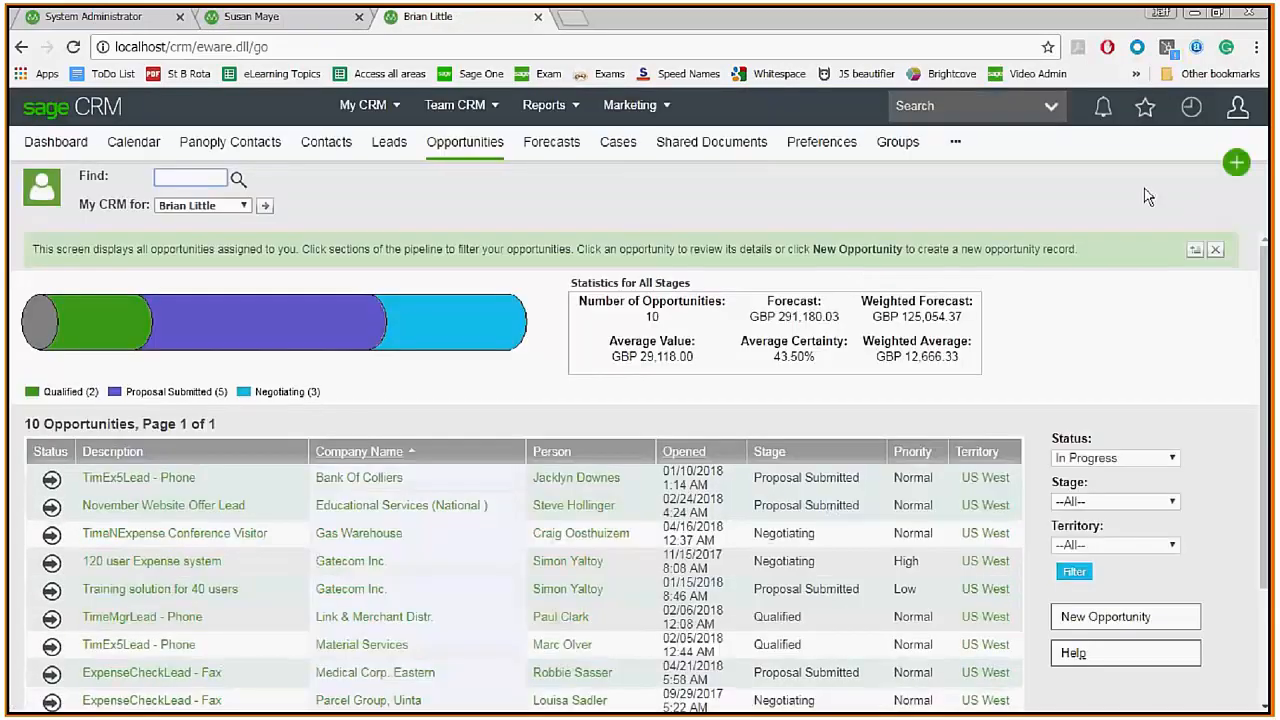
Run a company search as the third user, returning 105 companies.
mouse_move(960, 105)
left_click(943, 140)
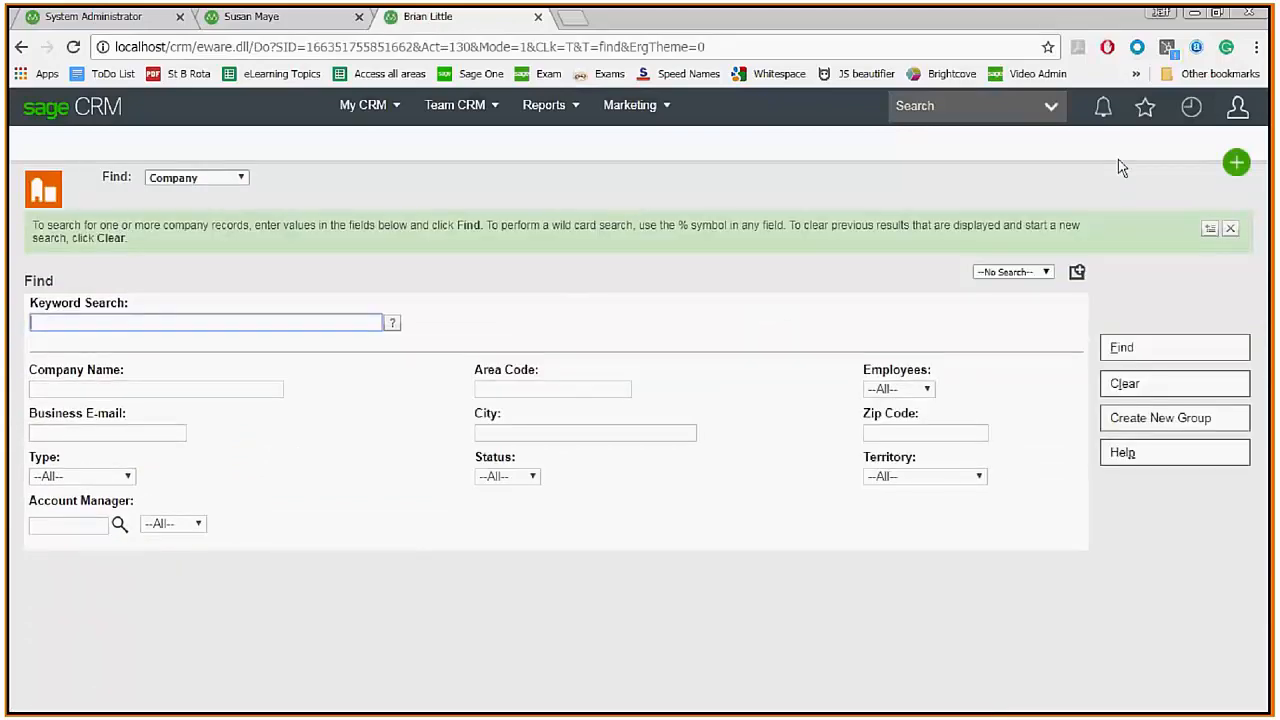
left_click(1121, 347)
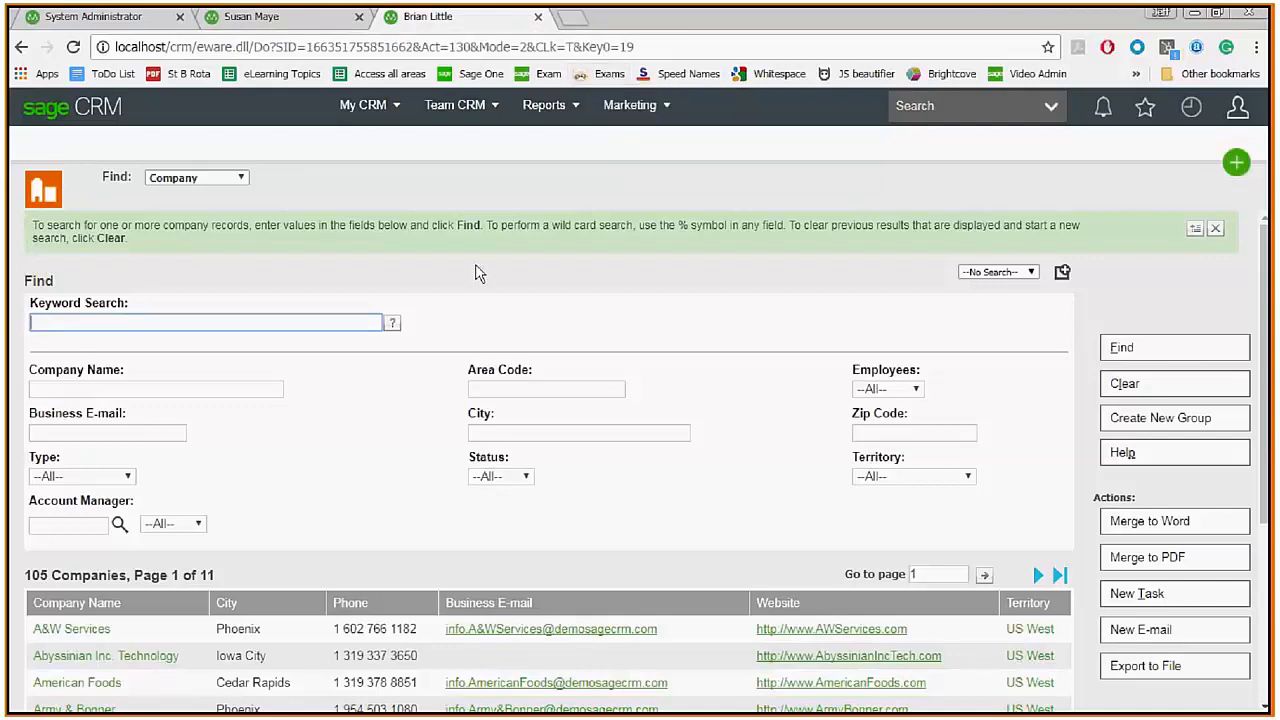
In the administrator's tab, go through Administration > Users > Security to the New Territory page.
left_click(64, 20)
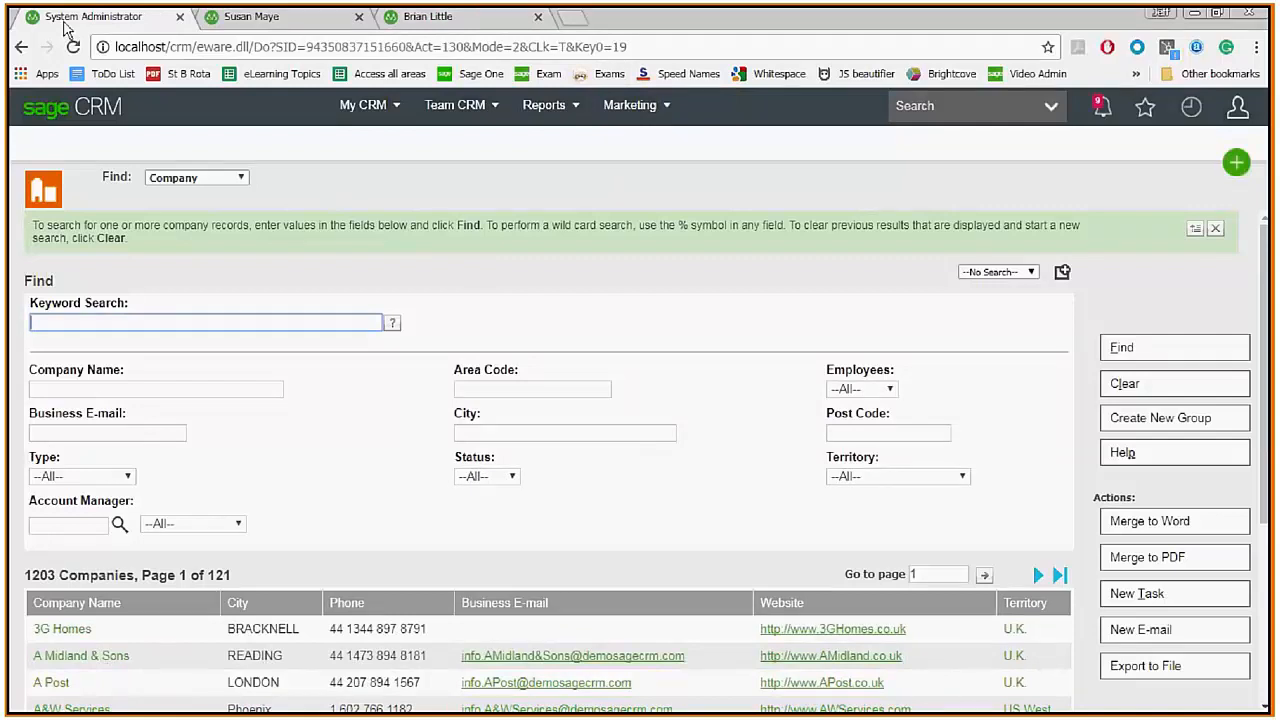
left_click(1237, 107)
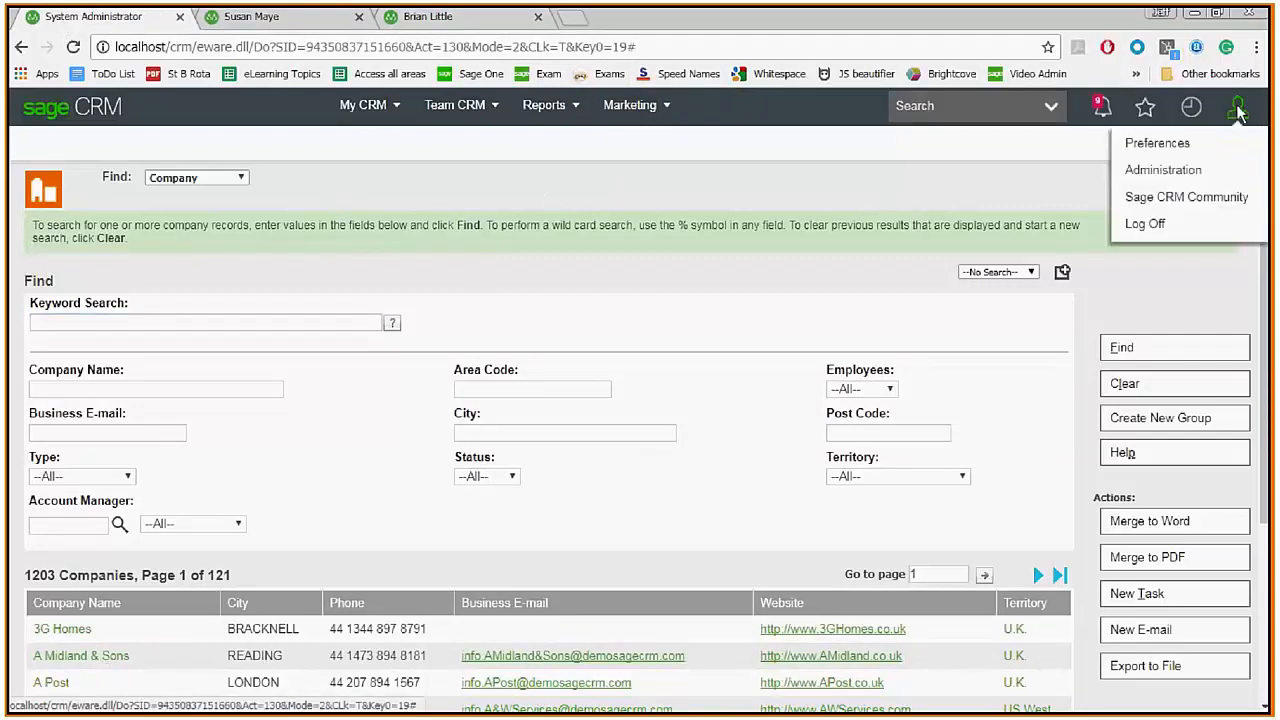
left_click(1122, 174)
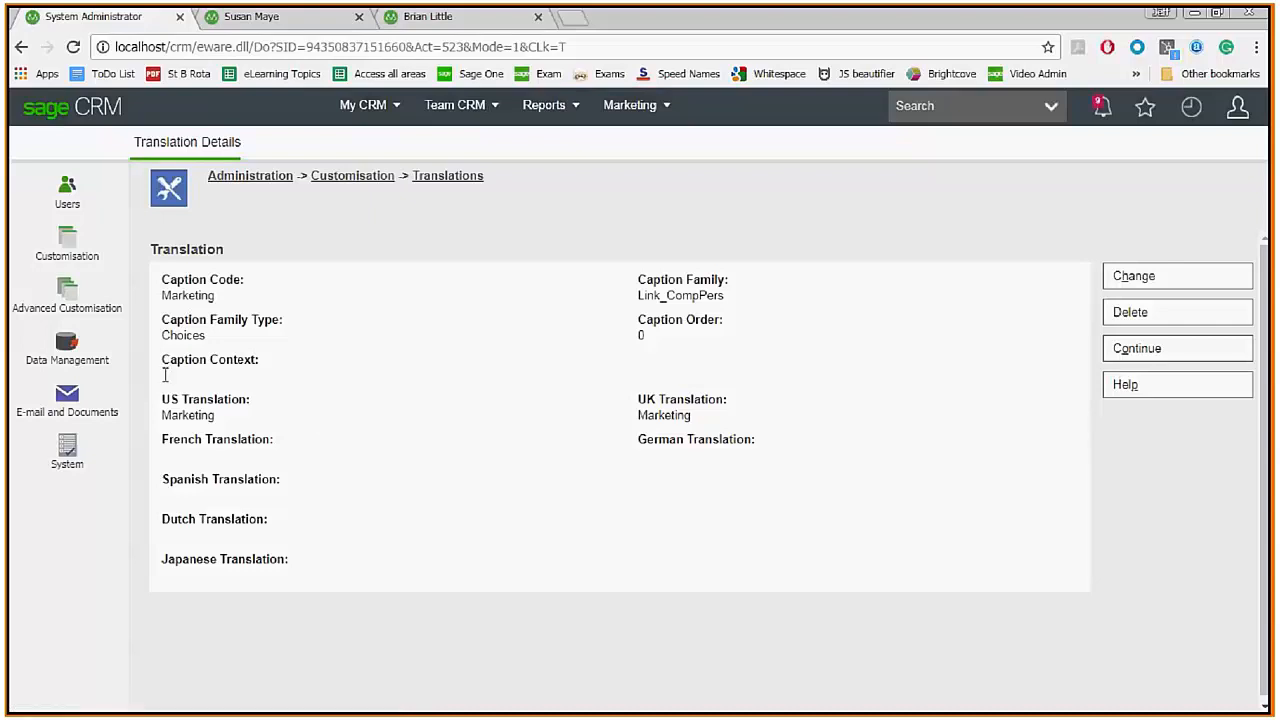
left_click(68, 200)
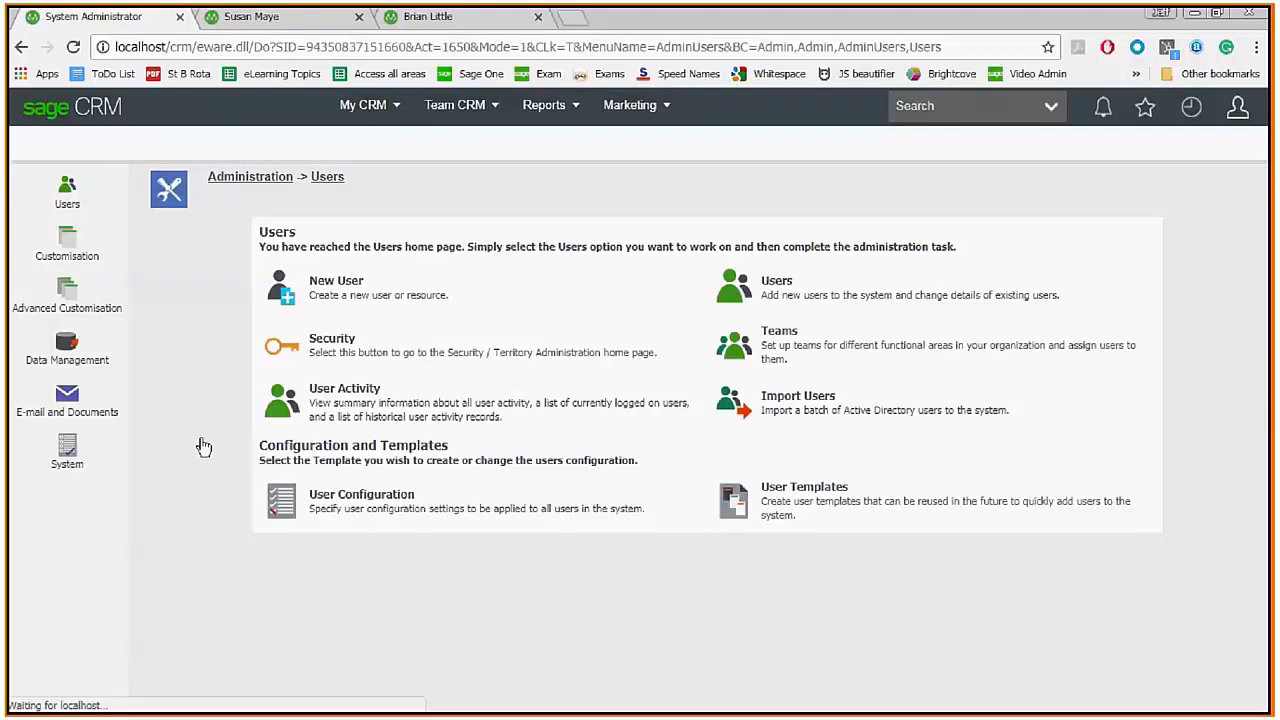
left_click(287, 349)
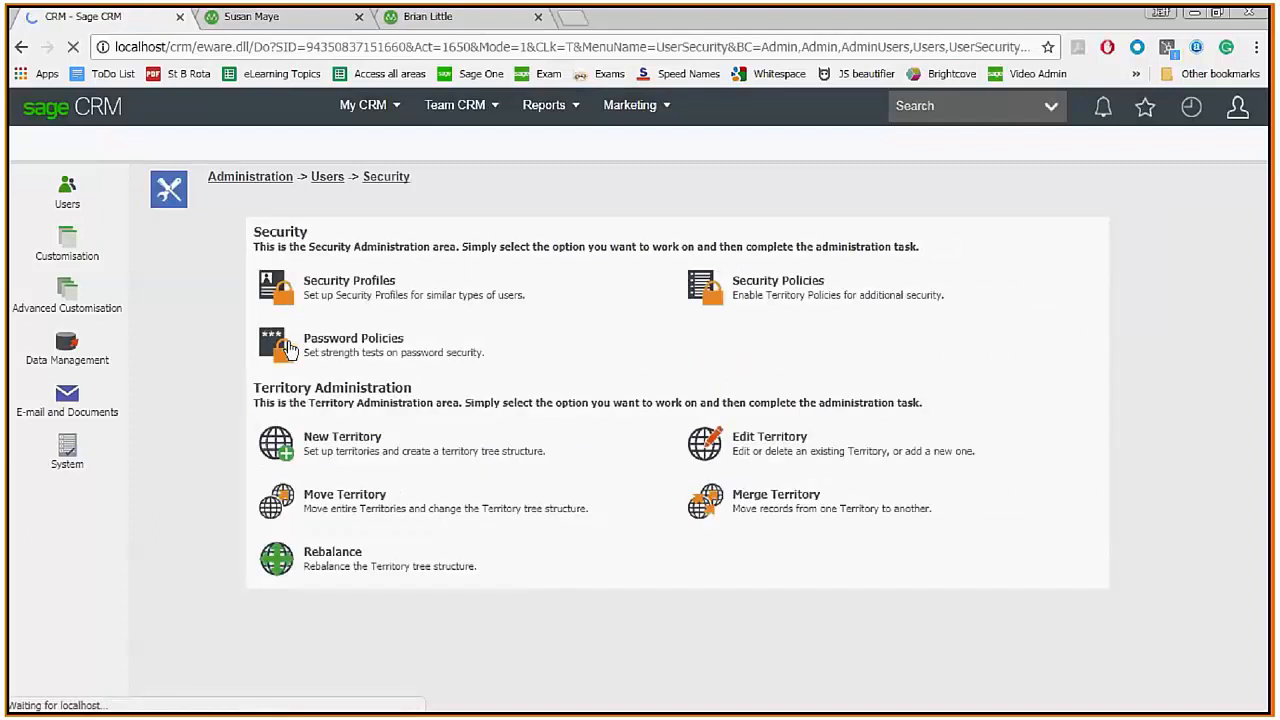
left_click(284, 453)
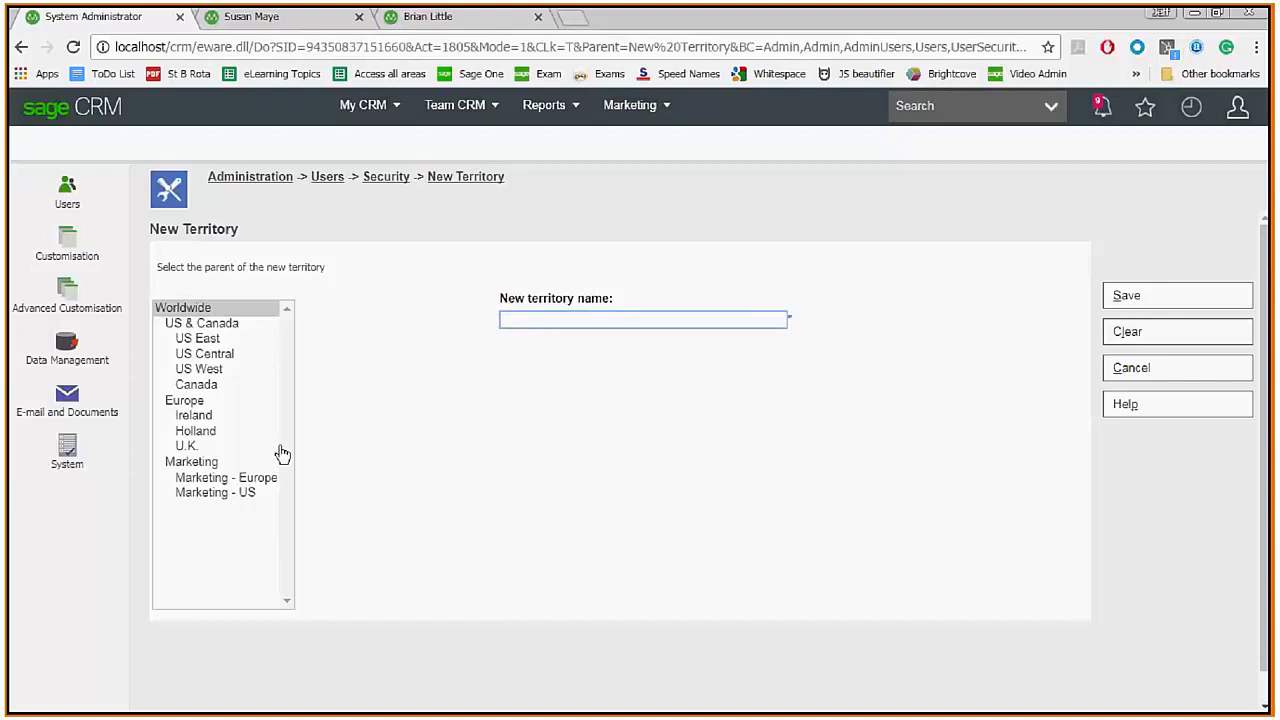
Select US & Canada, then US West, in the territory tree without saving a territory.
left_click(199, 325)
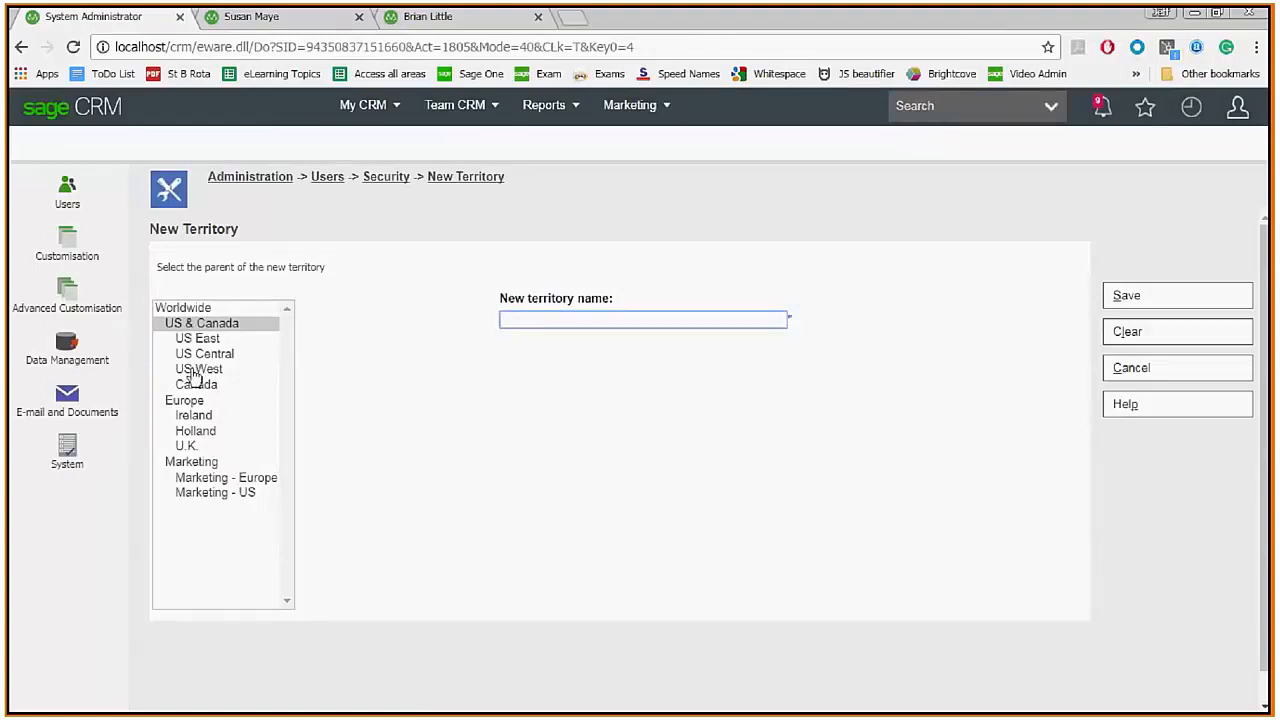
left_click(195, 370)
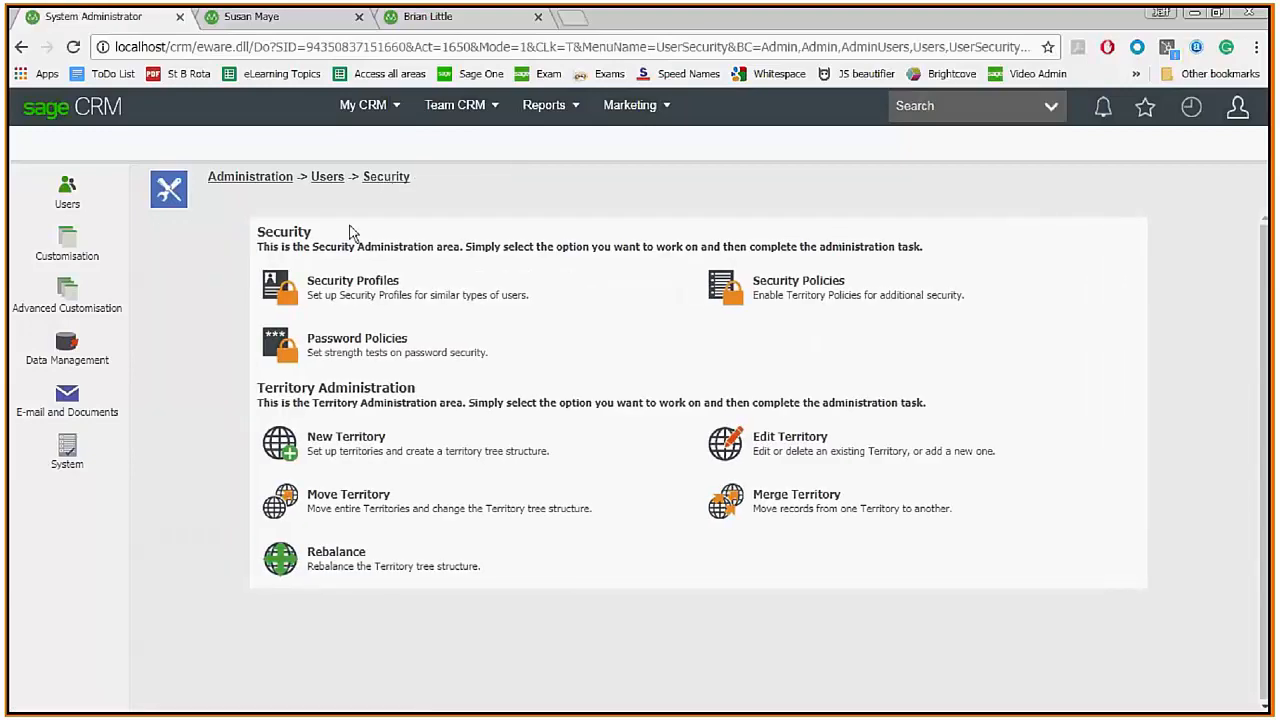
Review the Security Profiles rights table, then return to the restricted user's 434-company search.
left_click(322, 290)
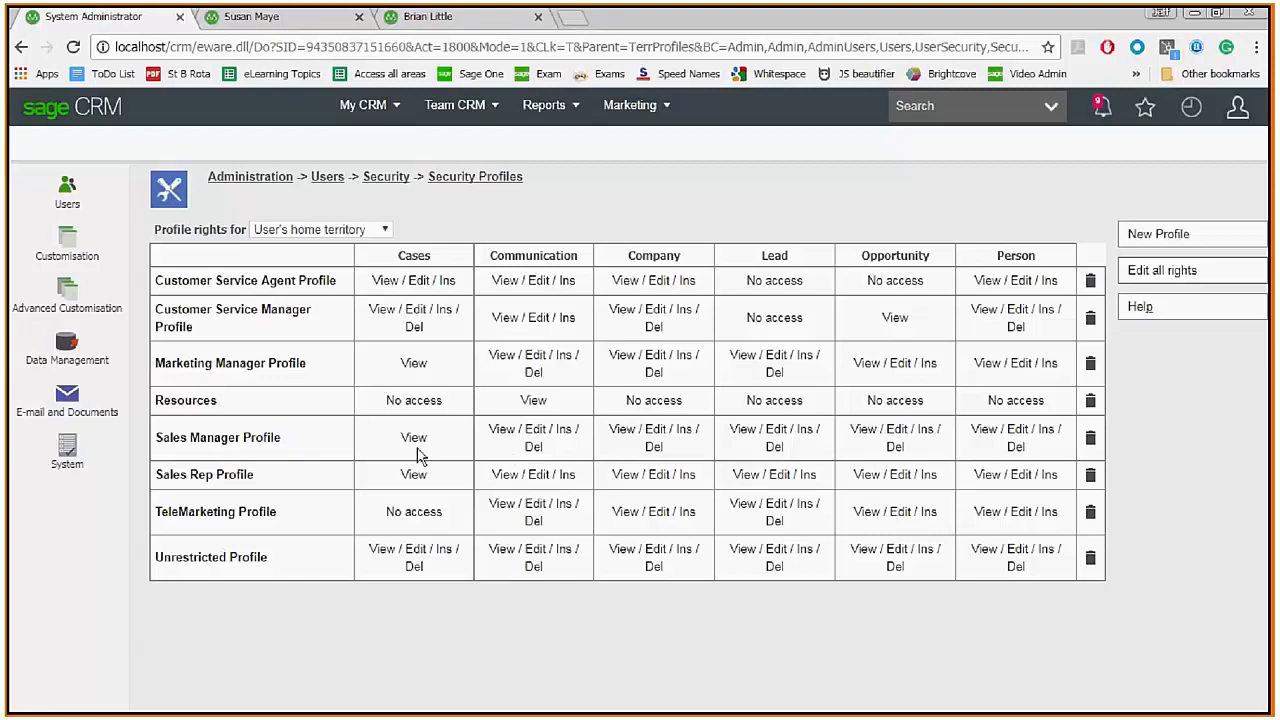
left_click(258, 20)
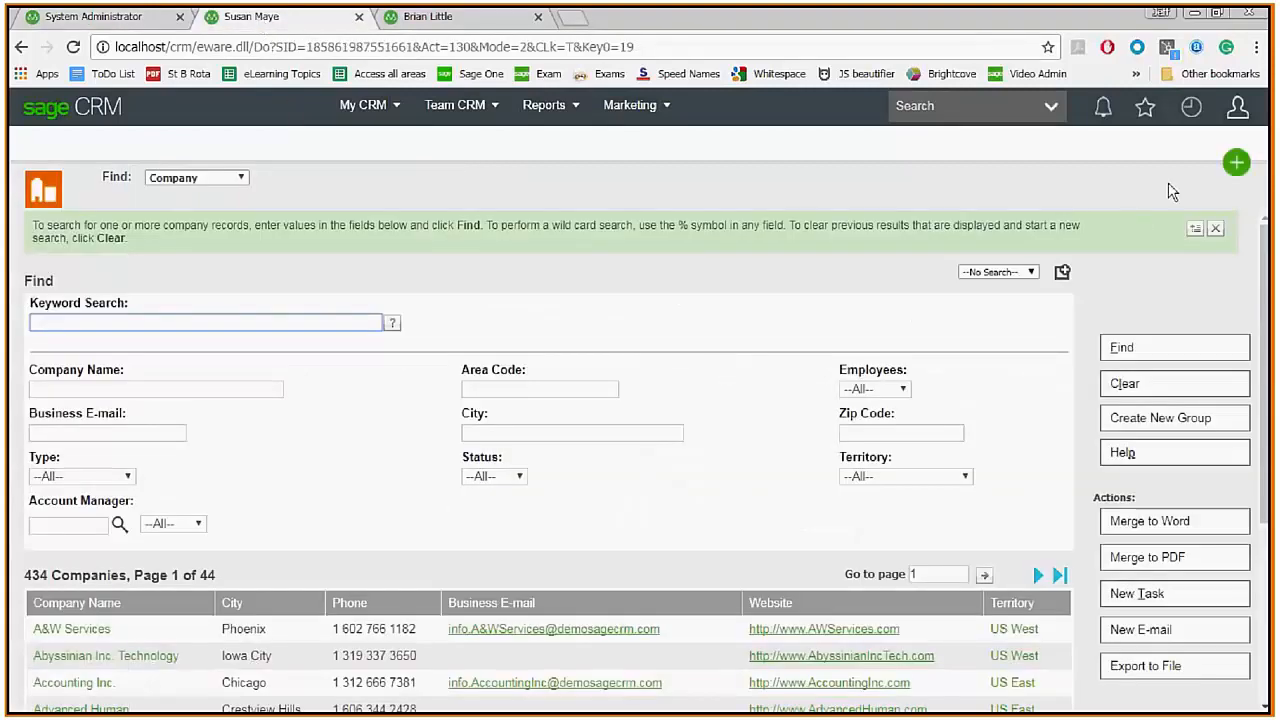
Log a fourth user on to Sage CRM in a new tab, loading their Interactive Dashboard.
left_click(1237, 164)
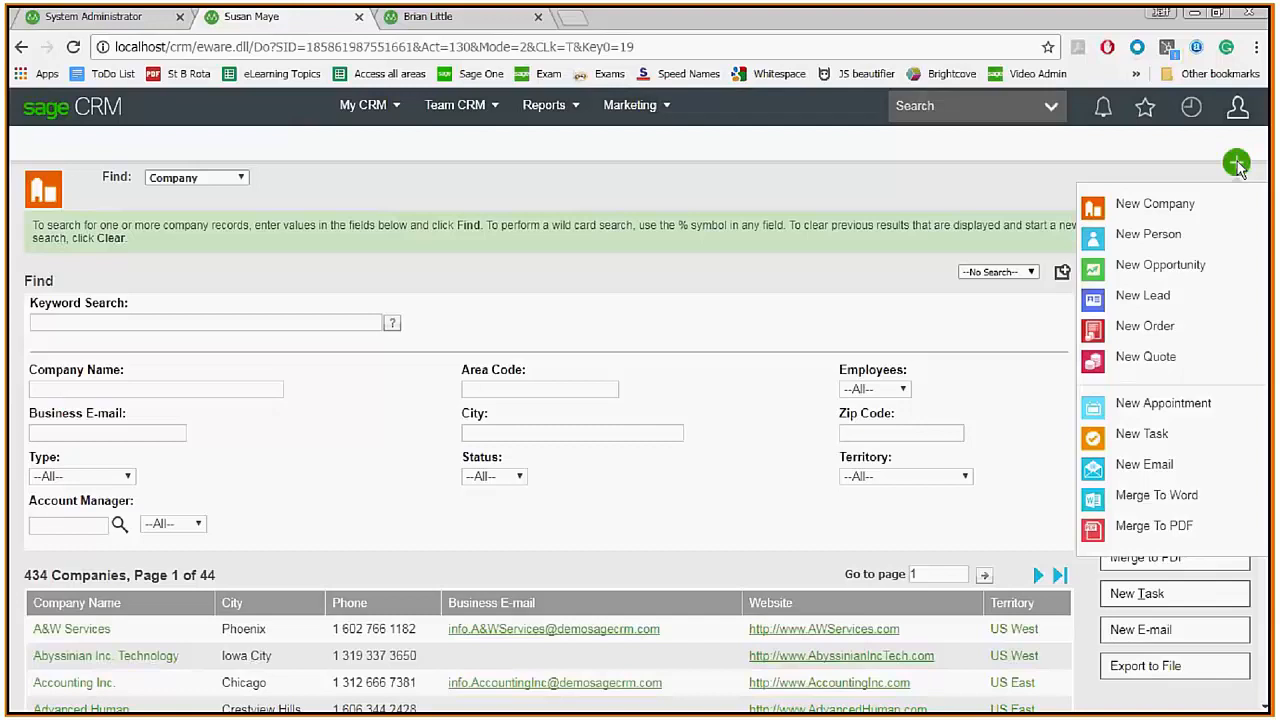
left_click(568, 18)
type("localhost/crm/")
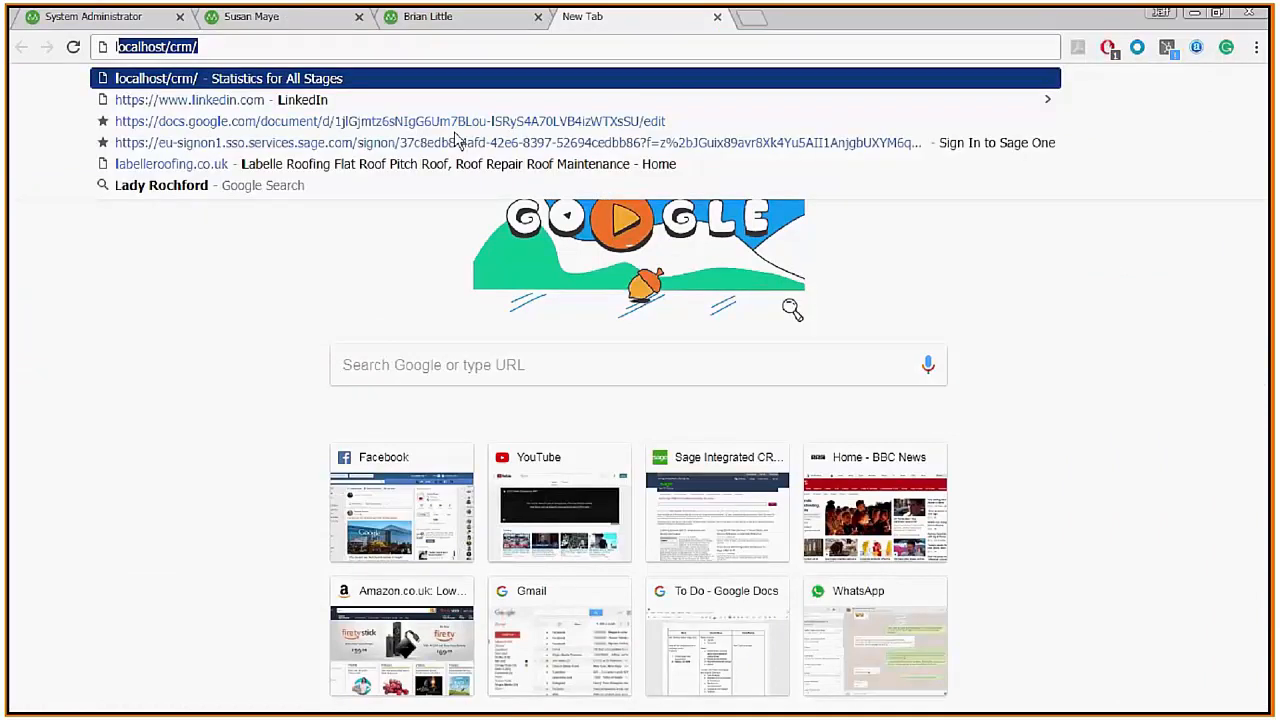
key("Return")
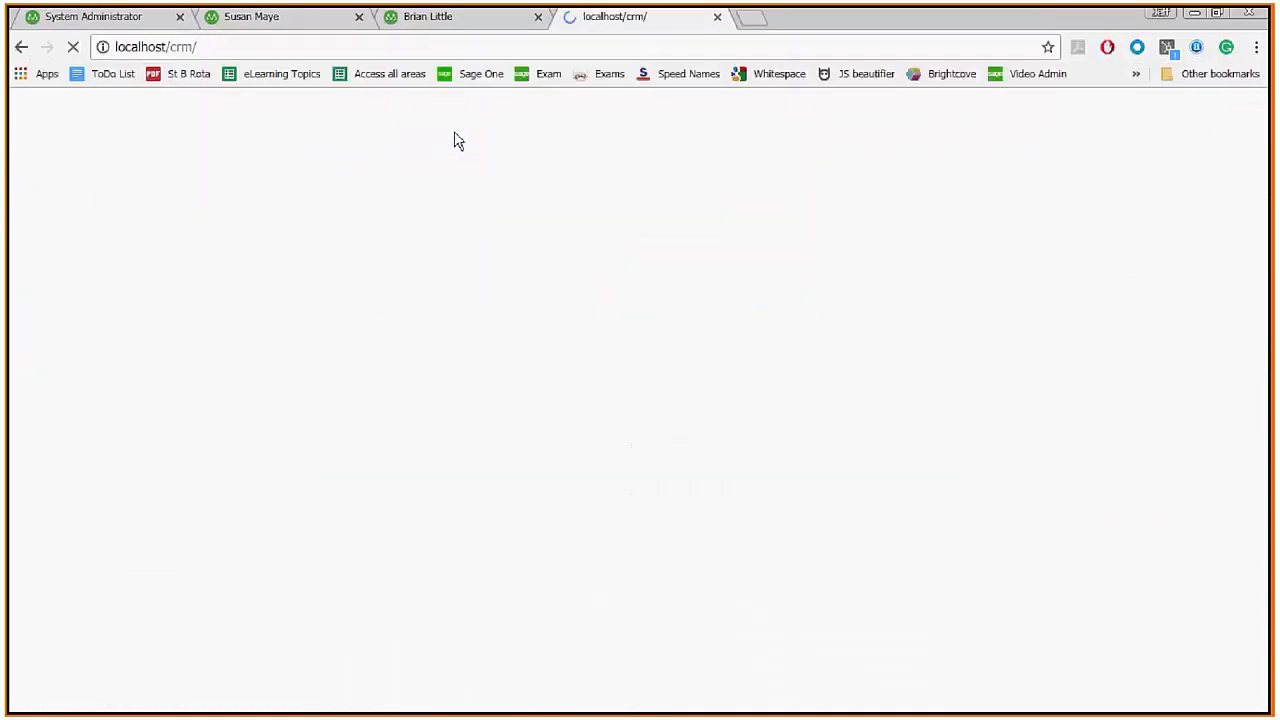
type("ward")
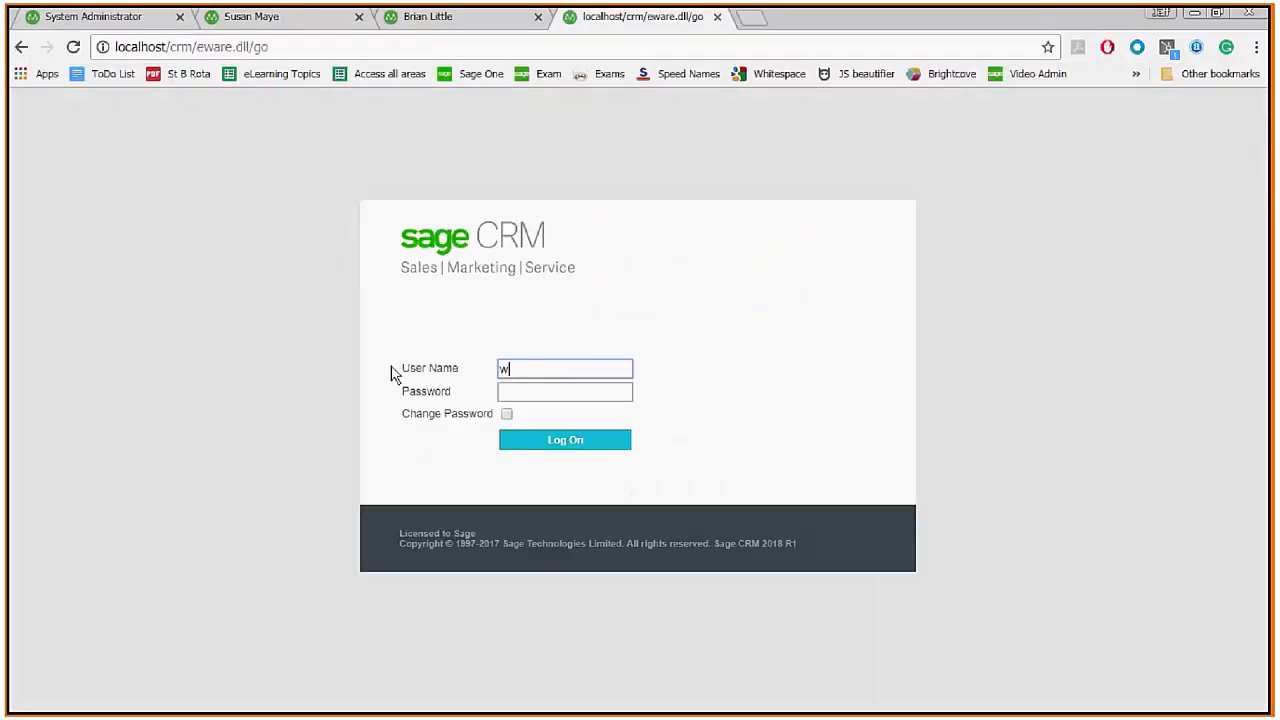
type("k")
key("Return")
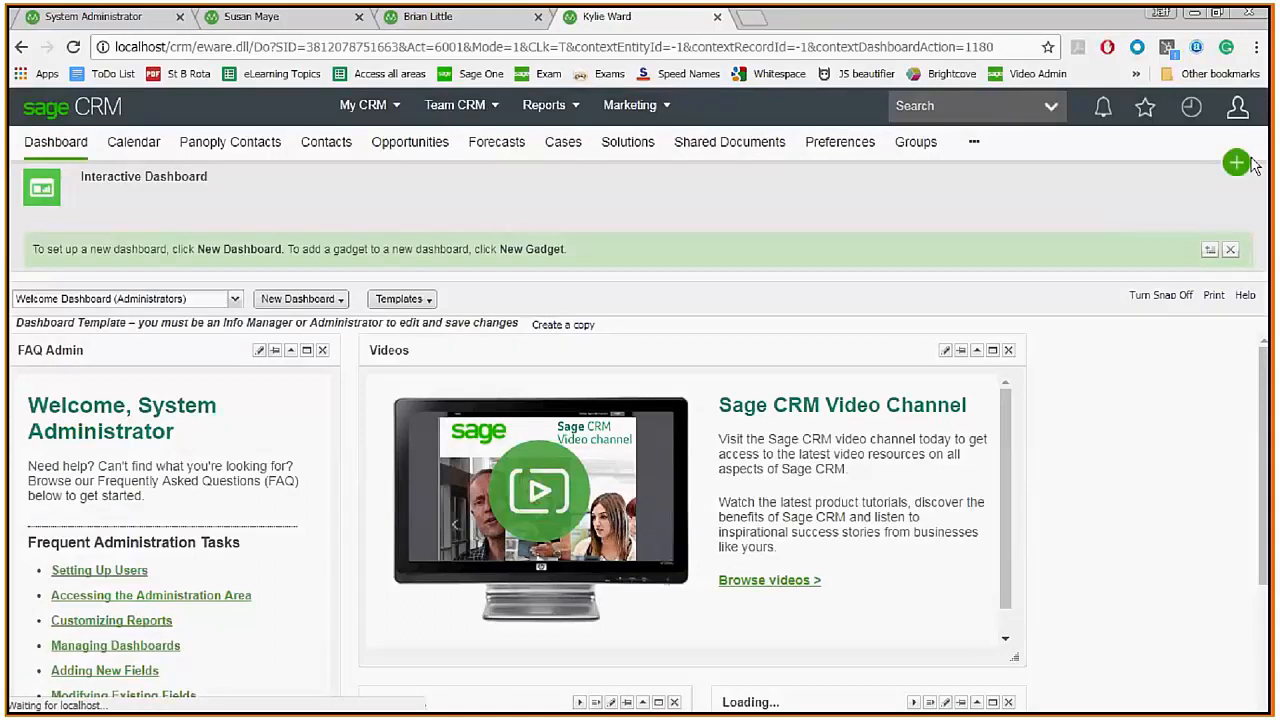
Open the + New menu, then return to the administrator's Security Profiles rights table.
left_click(1241, 165)
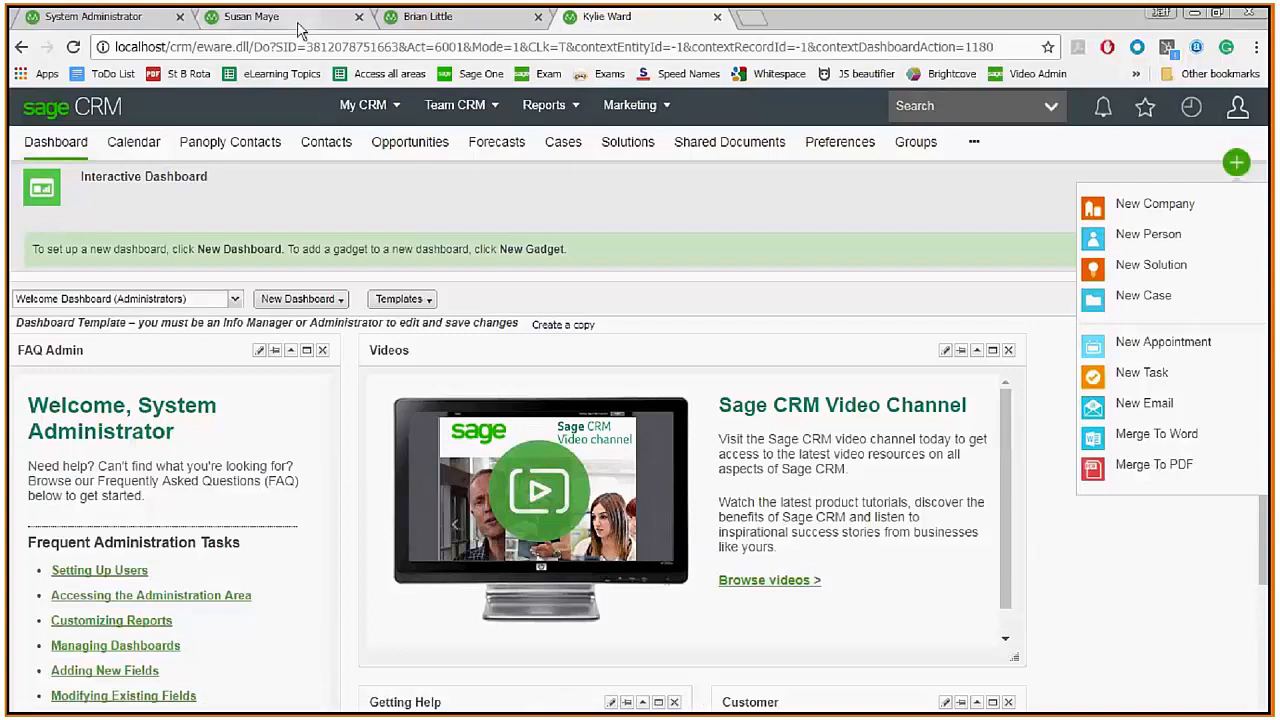
left_click(102, 20)
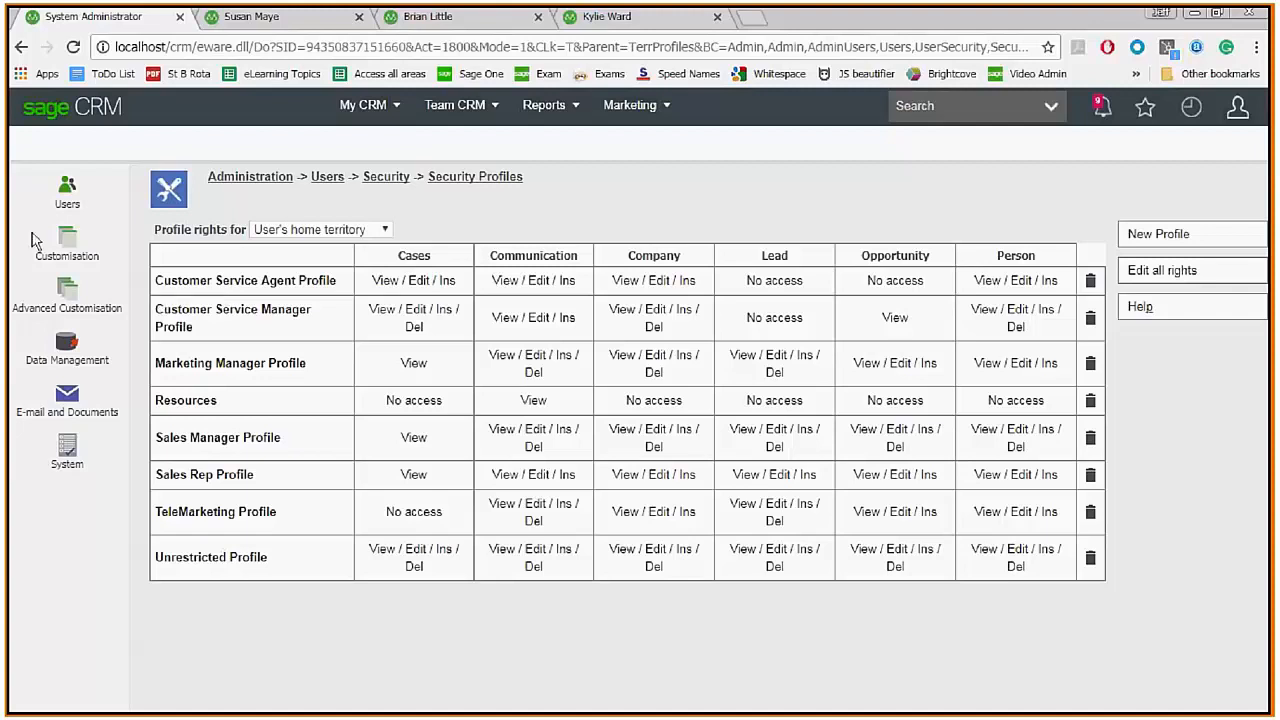
Open Field Security for the Company SLA field through Customisation > Company.
left_click(70, 245)
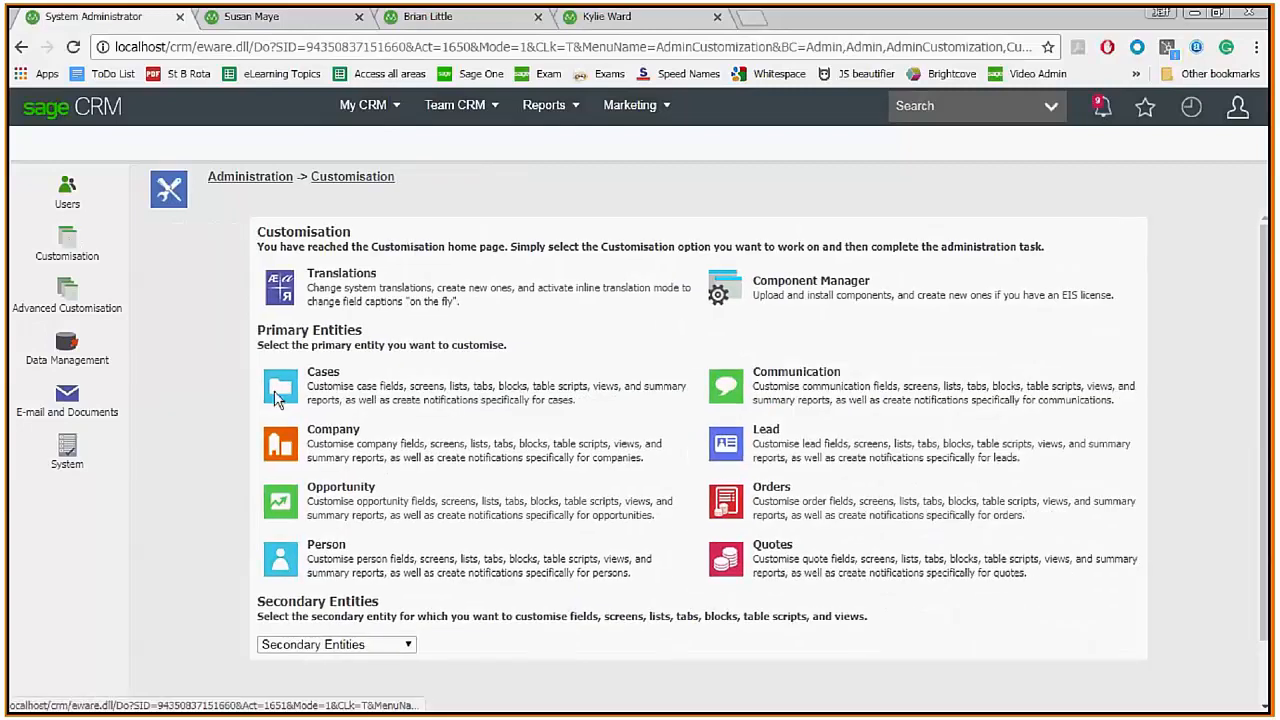
left_click(281, 445)
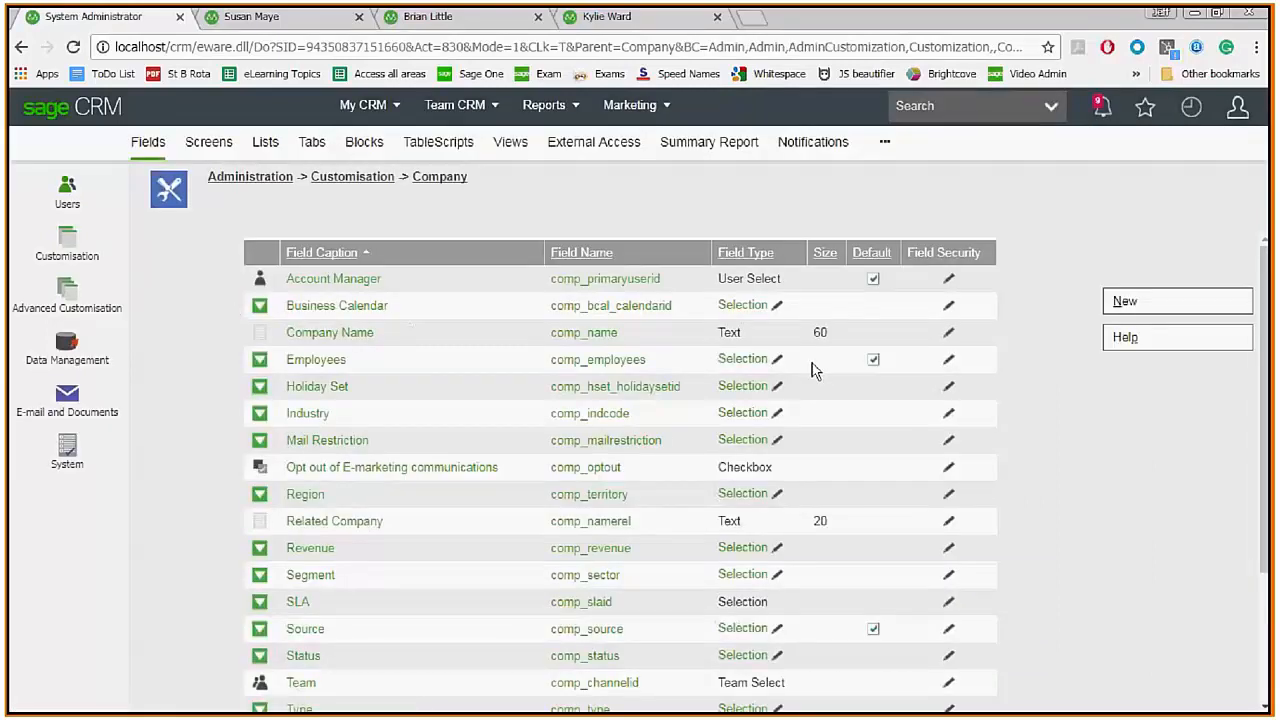
left_click(949, 605)
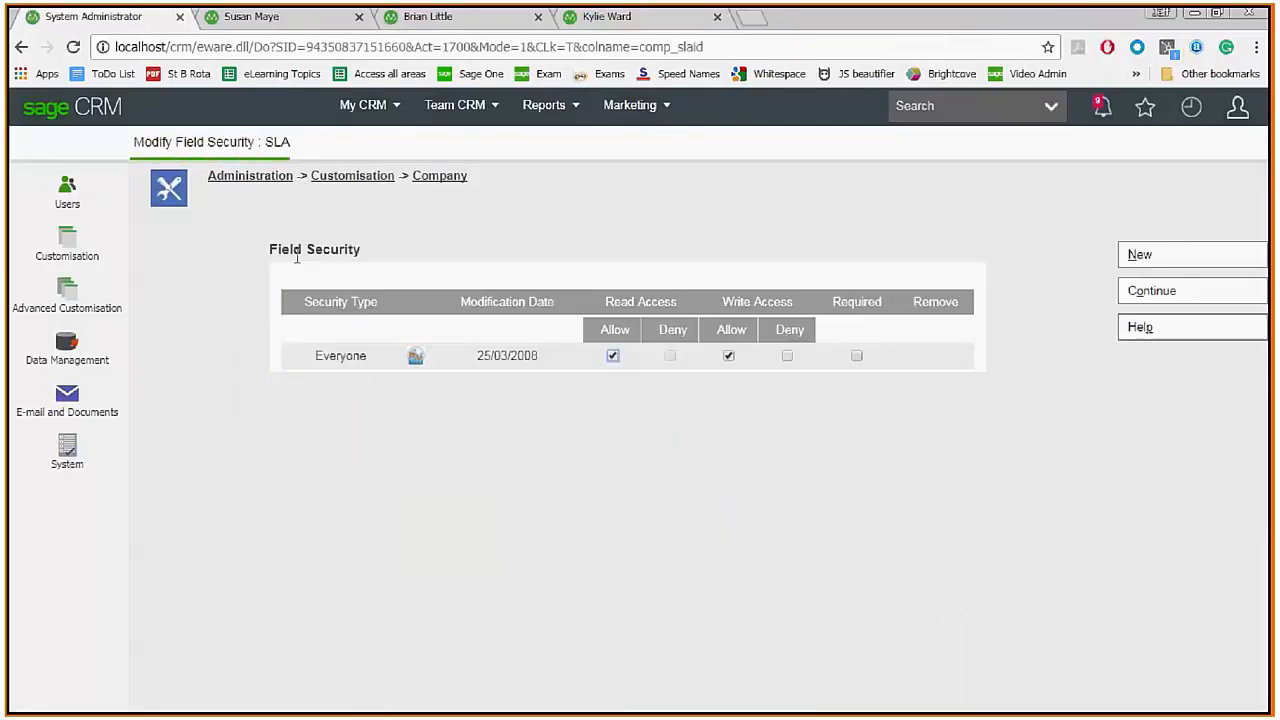
Add a Customer Service team entry to SLA field security, adjust Everyone's write access, and continue.
left_click(1141, 256)
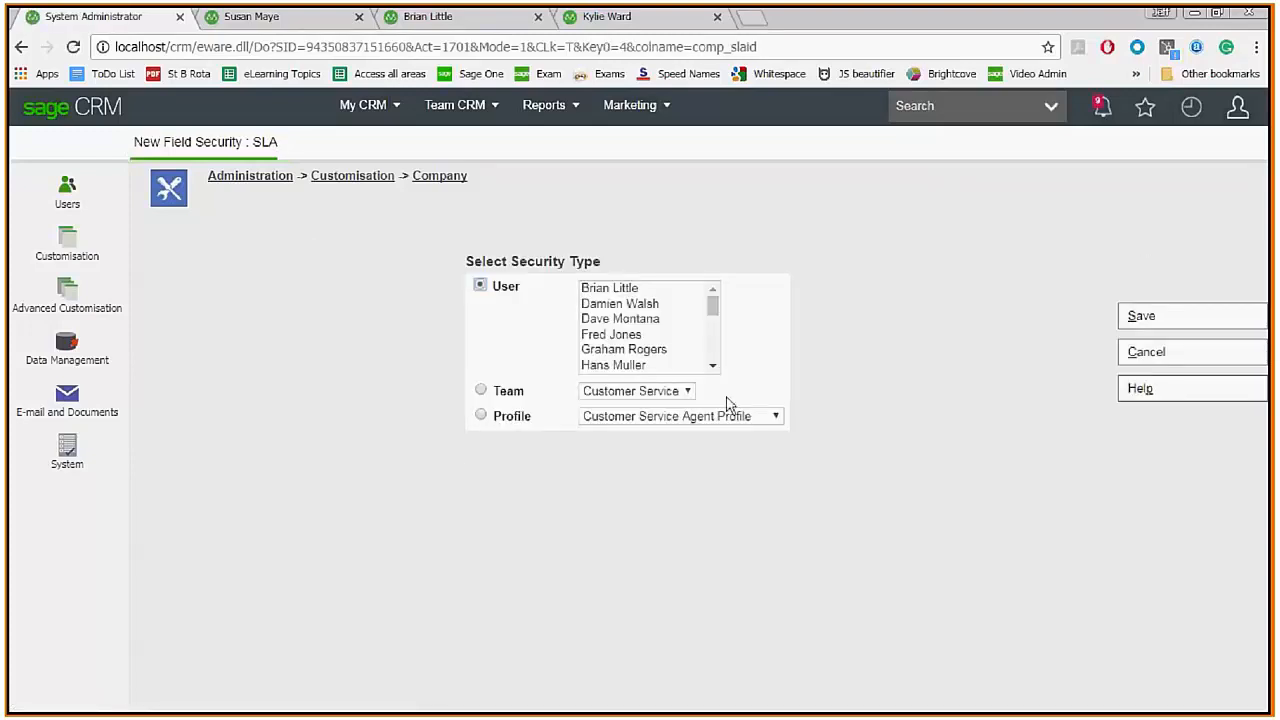
left_click(484, 393)
left_click(1132, 328)
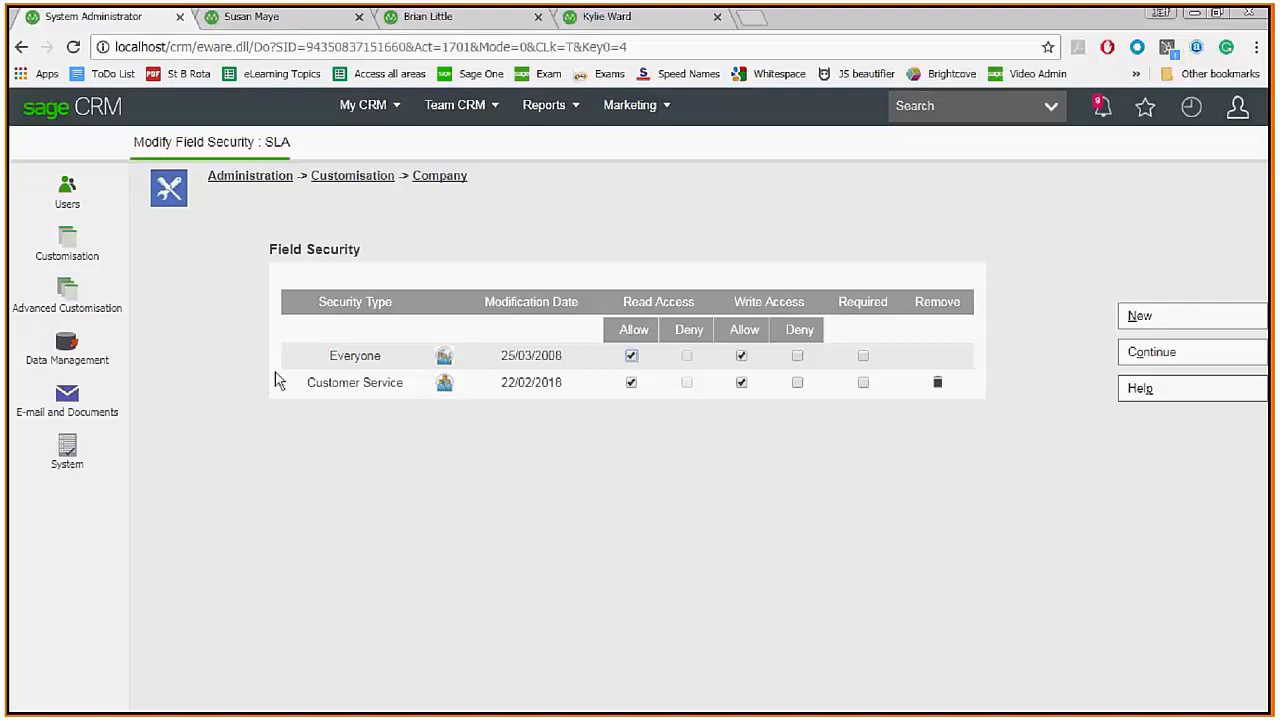
left_click(741, 357)
left_click(742, 382)
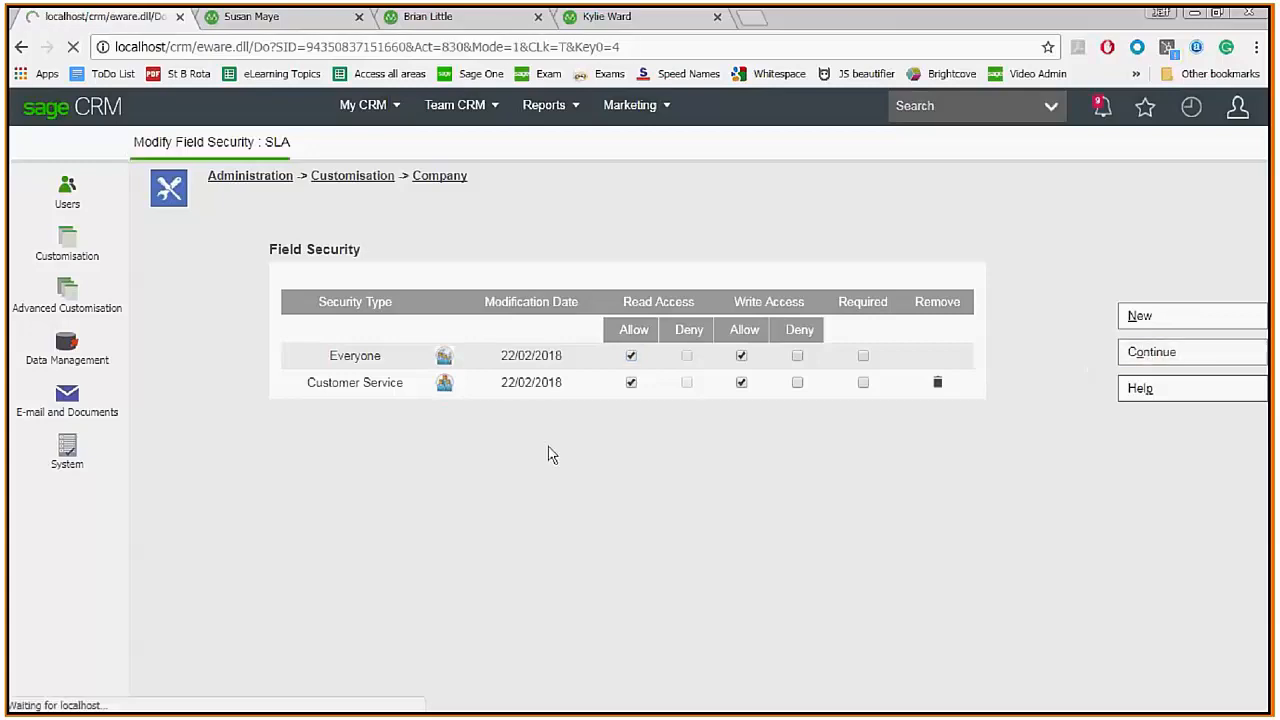
Return to the second user's 434-company search, close the + New menu, and switch toward TextPad.
left_click(295, 24)
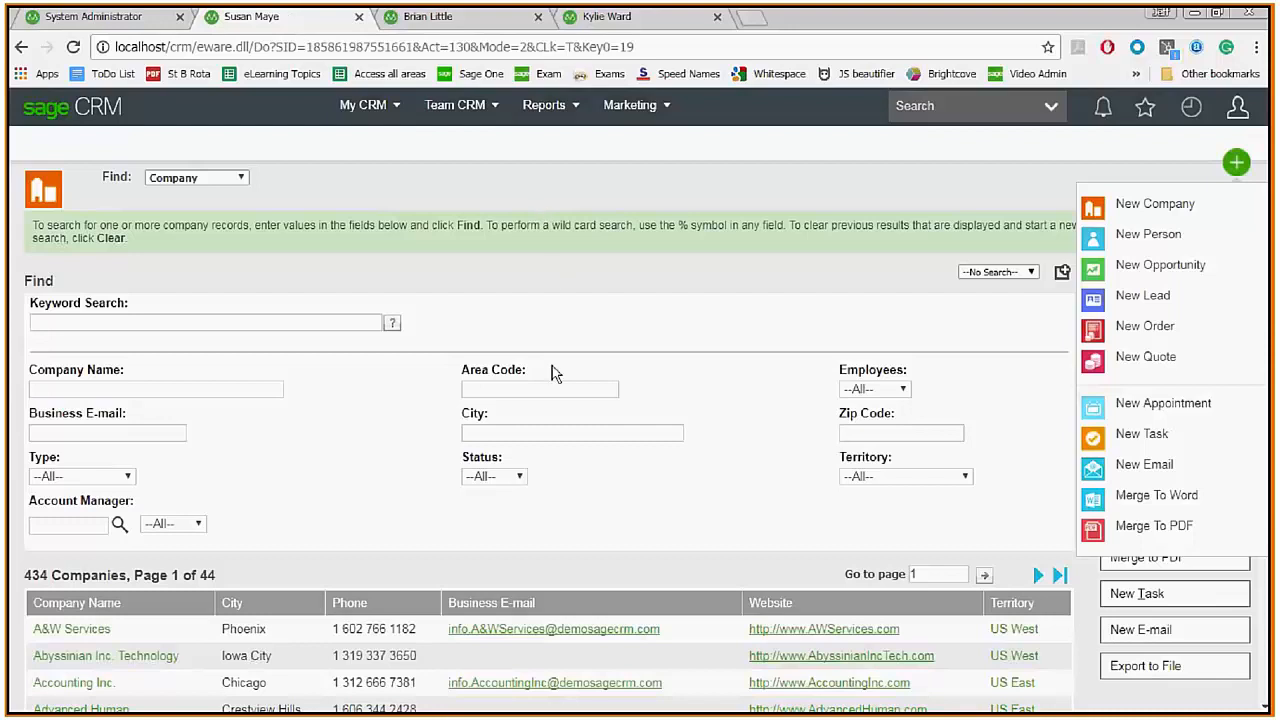
left_click(543, 331)
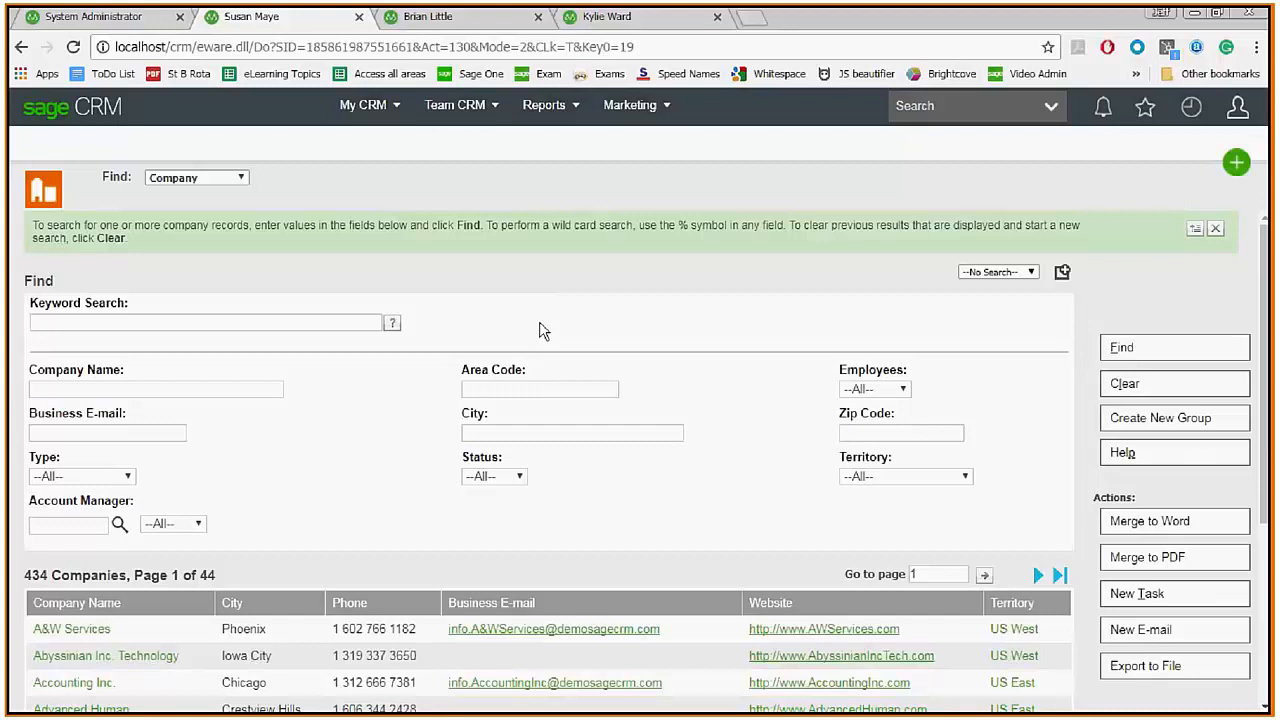
key("alt+Tab")
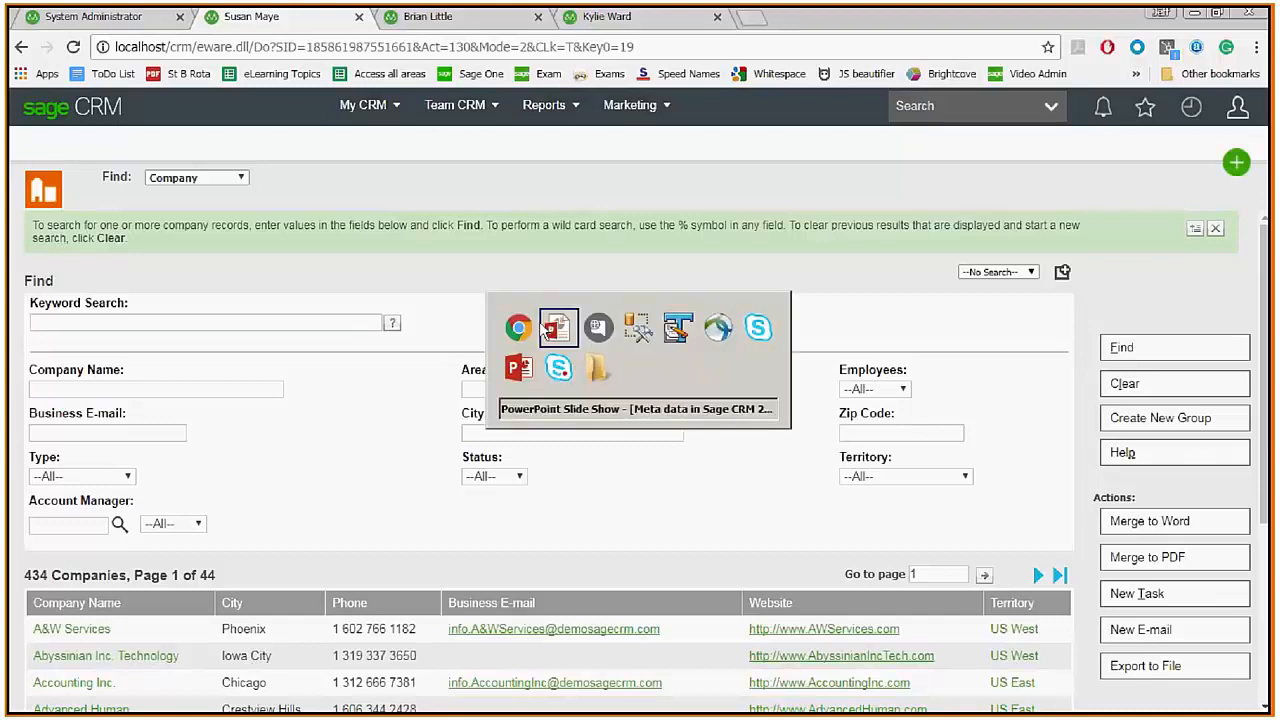
key("alt+Tab")
key("alt+Tab")
key("alt+Tab")
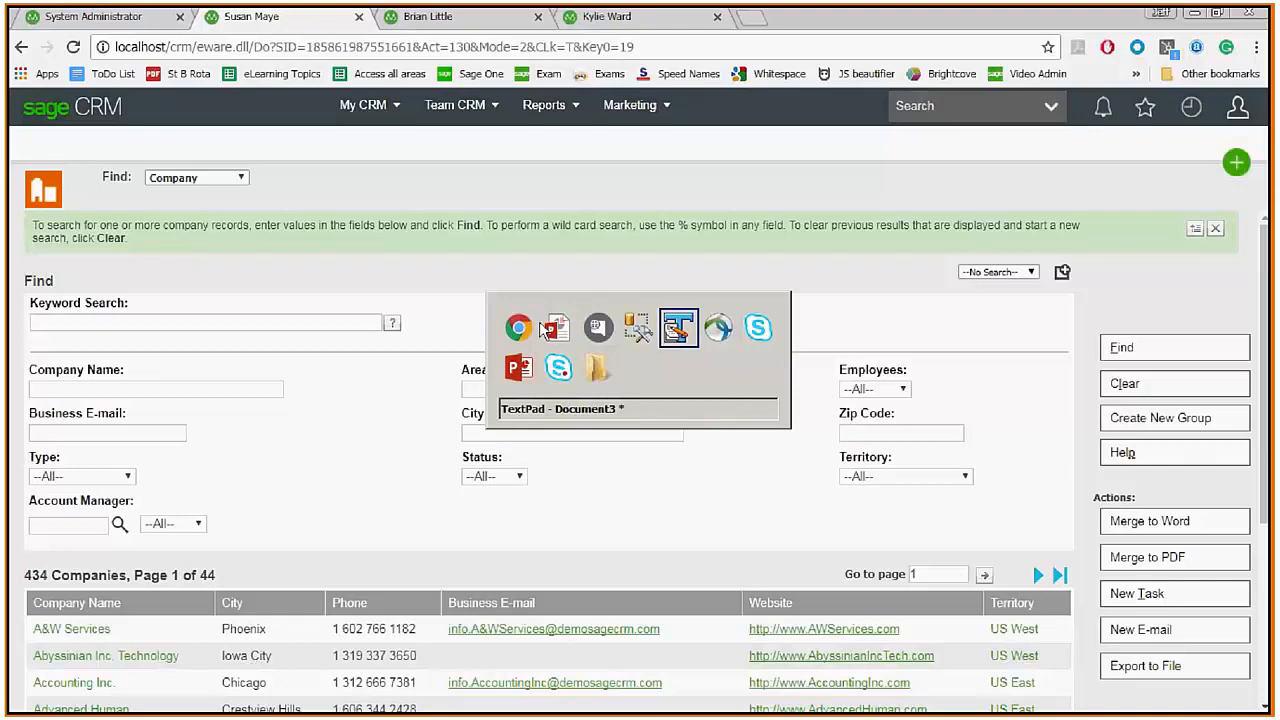
Reload the 20180222ewaresql.log SQL log in TextPad, select all of it, and return to Chrome.
key("alt")
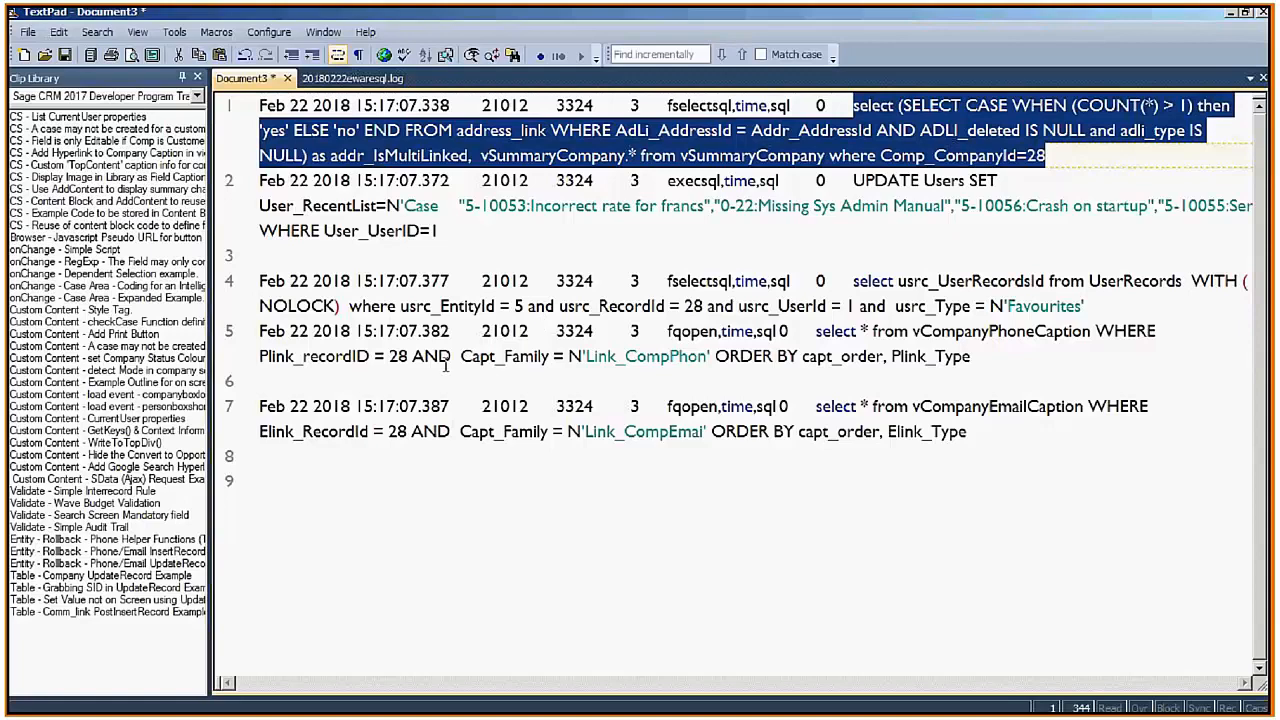
left_click(328, 86)
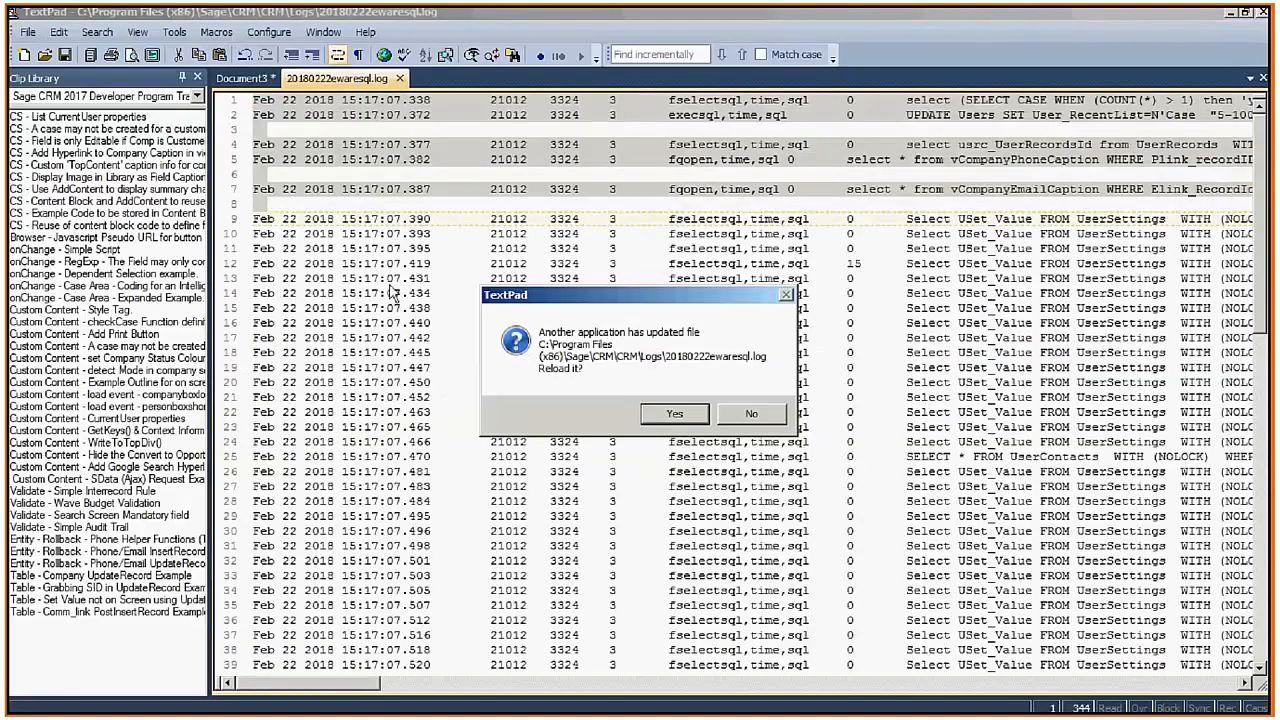
key("Return")
left_click(541, 380)
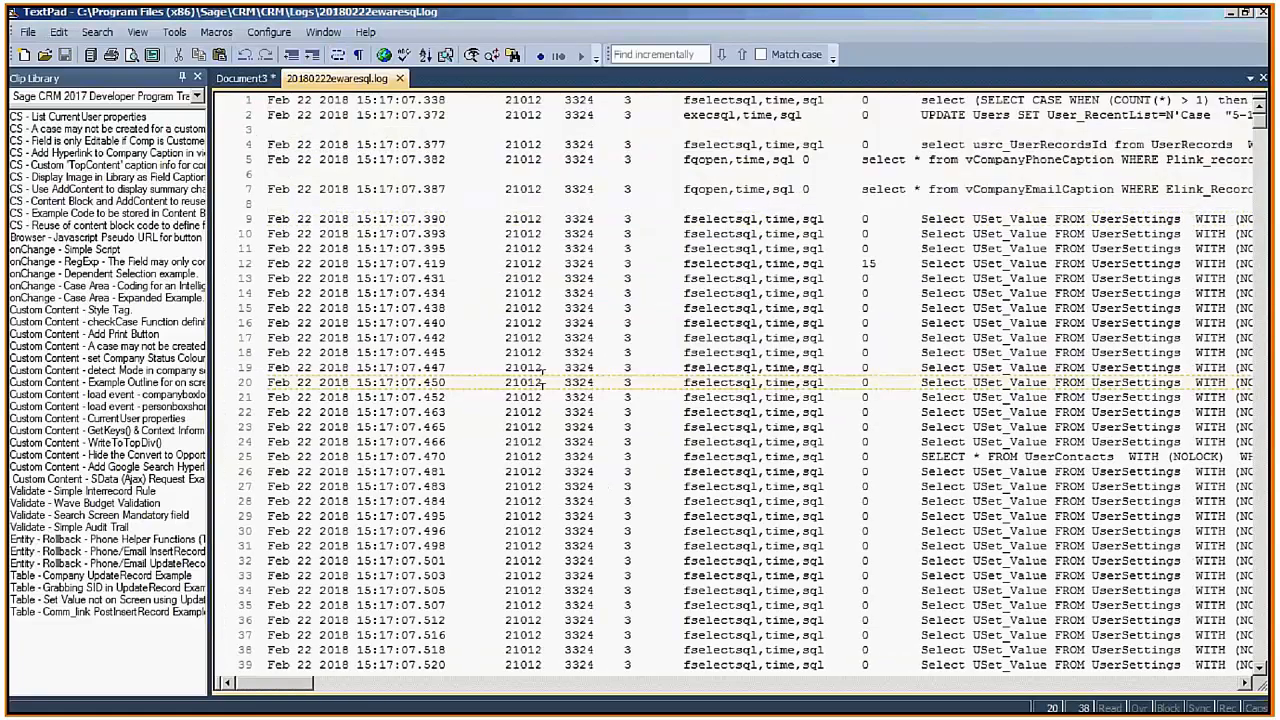
key("ctrl+a")
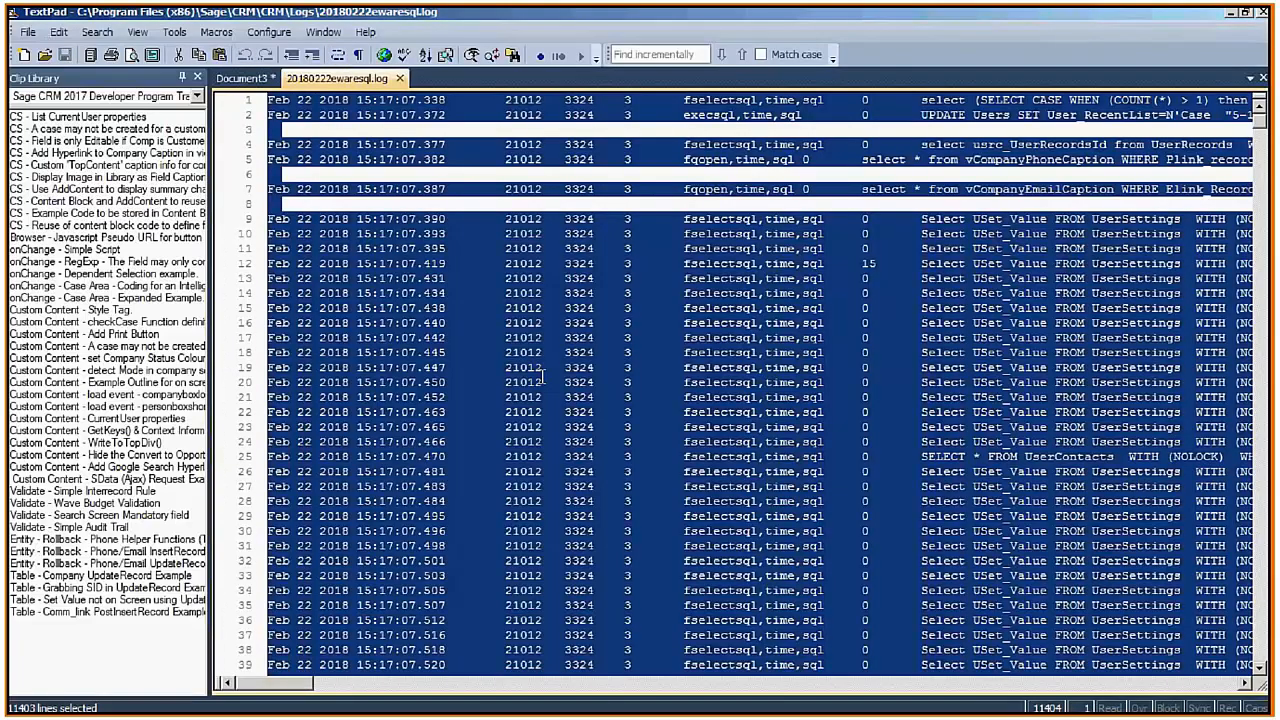
key("alt+Tab")
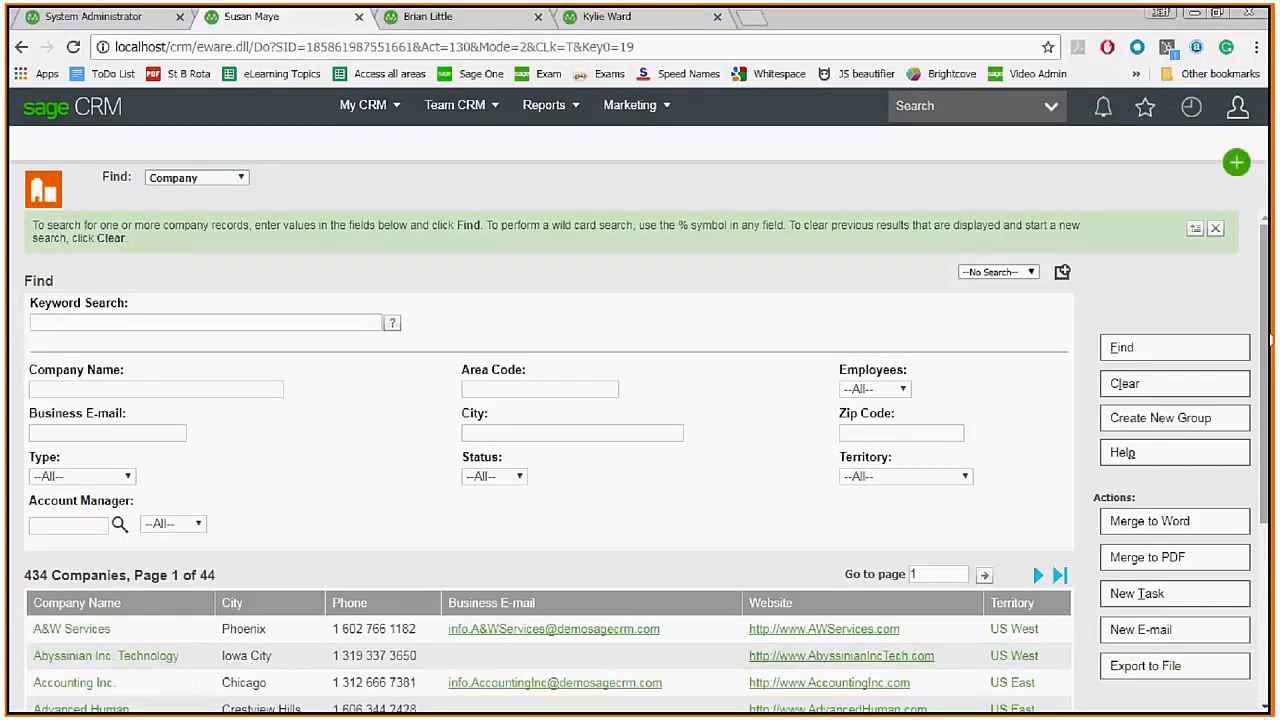
Run the company search as the restricted user and reload the SQL log in TextPad.
left_click(1143, 347)
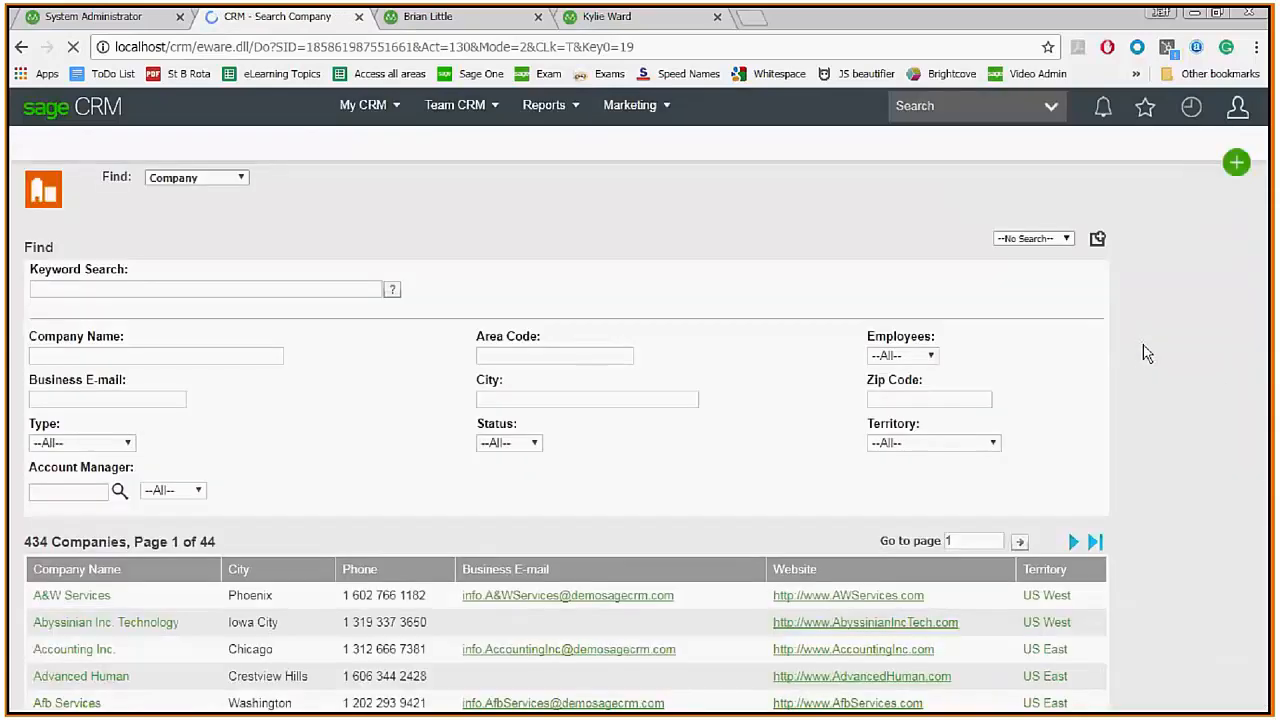
key("alt+Tab")
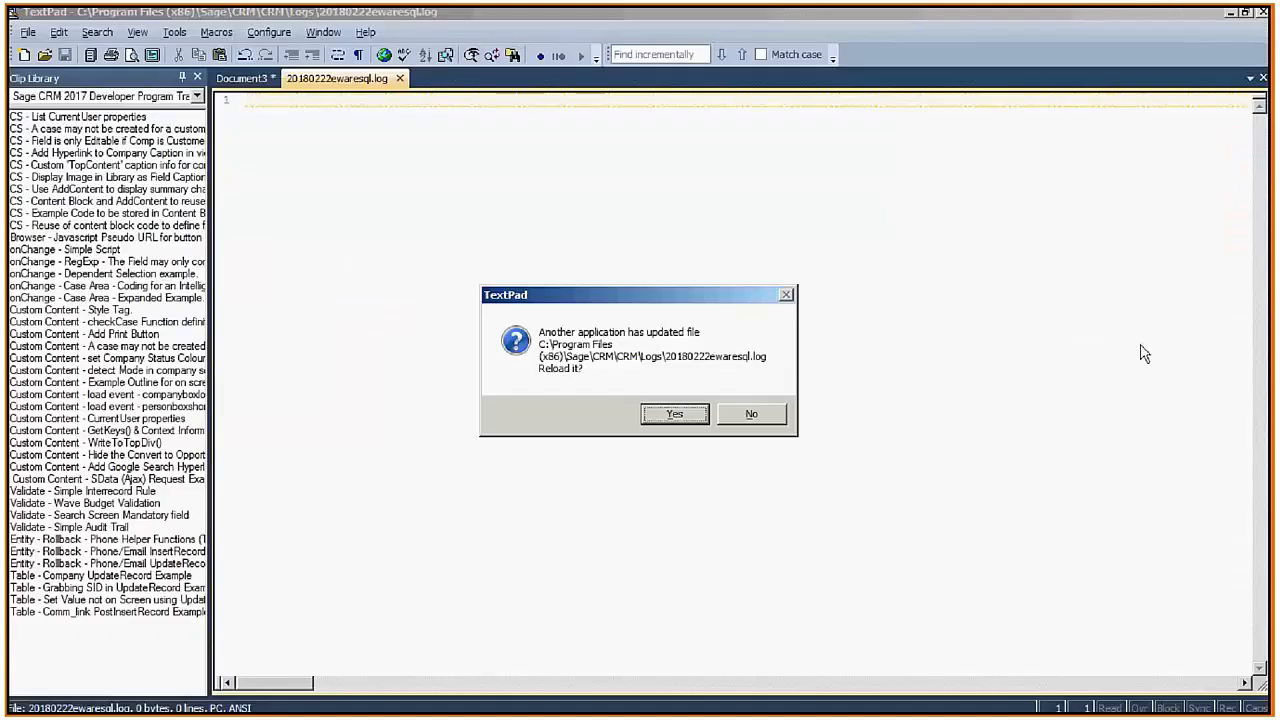
key("Return")
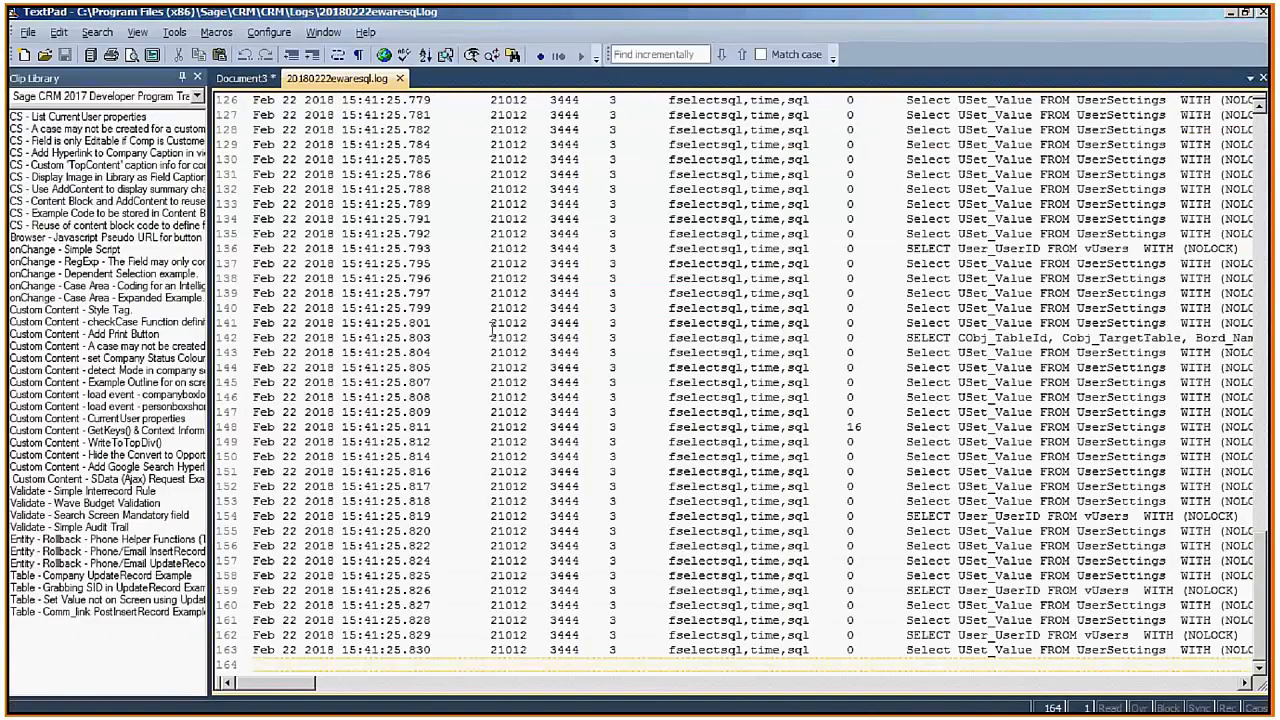
Copy log lines 3-5 of the search SQL into a new TextPad document.
key("ctrl+Home")
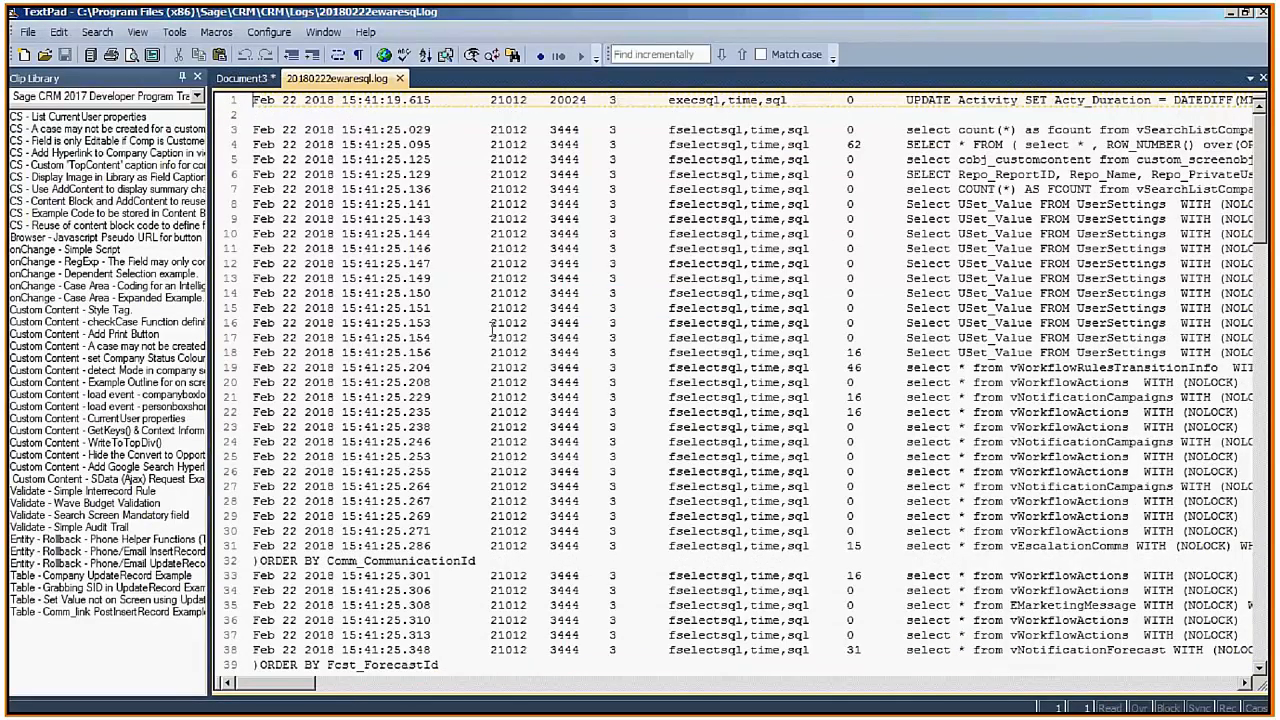
key("Down")
key("Down")
key("shift+Down")
key("shift+Down")
key("shift+Down")
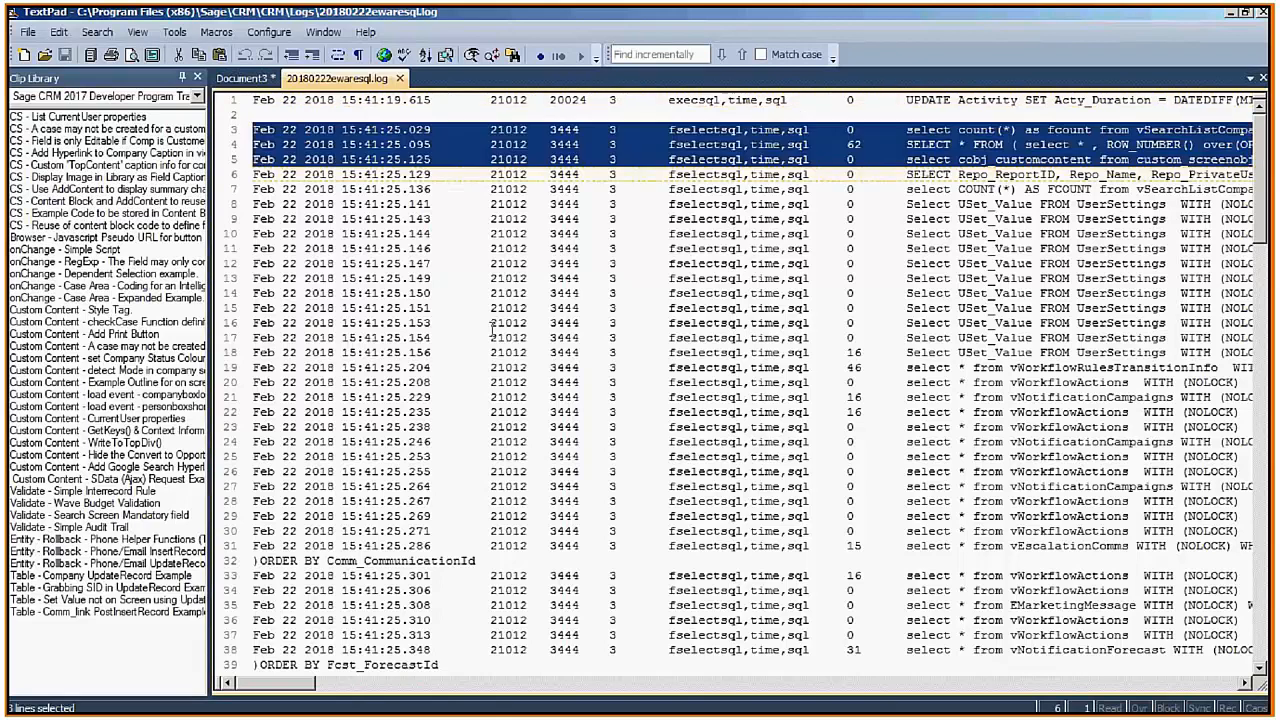
key("ctrl+c")
key("ctrl+n")
key("ctrl+v")
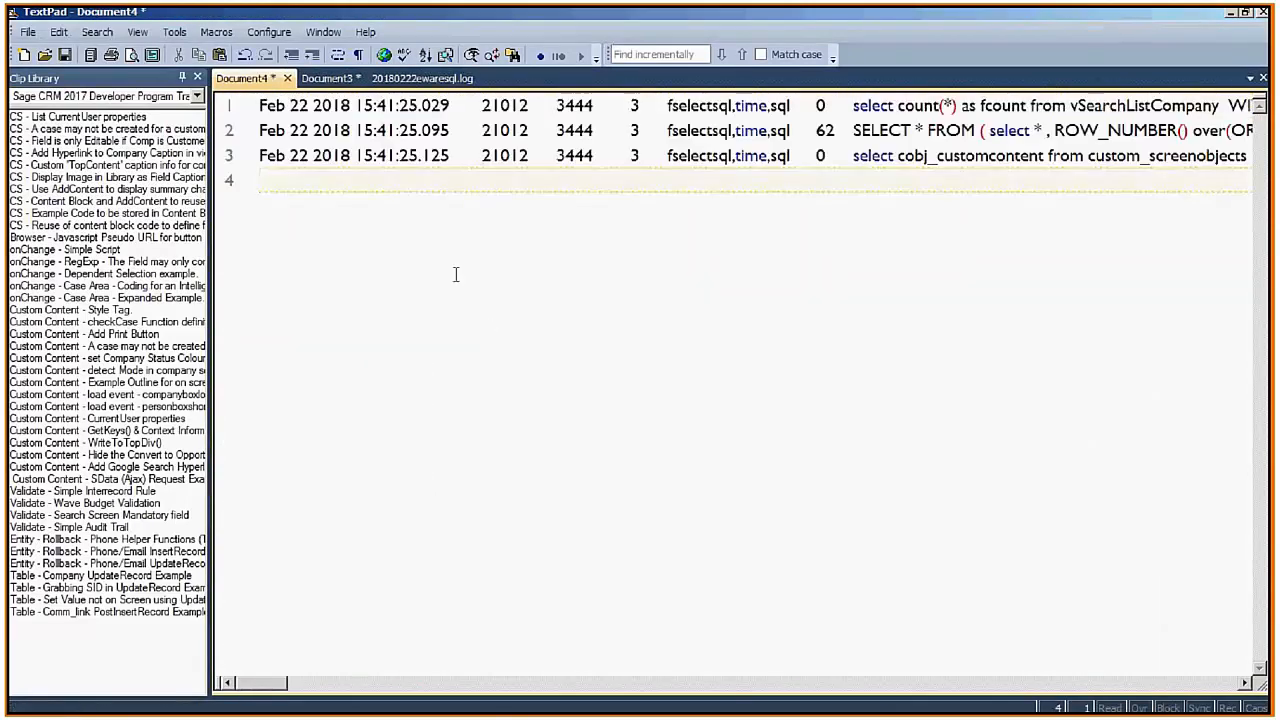
Wrap Document4's lines and highlight the paged SELECT, count query and security WHERE clause for review.
left_click(340, 56)
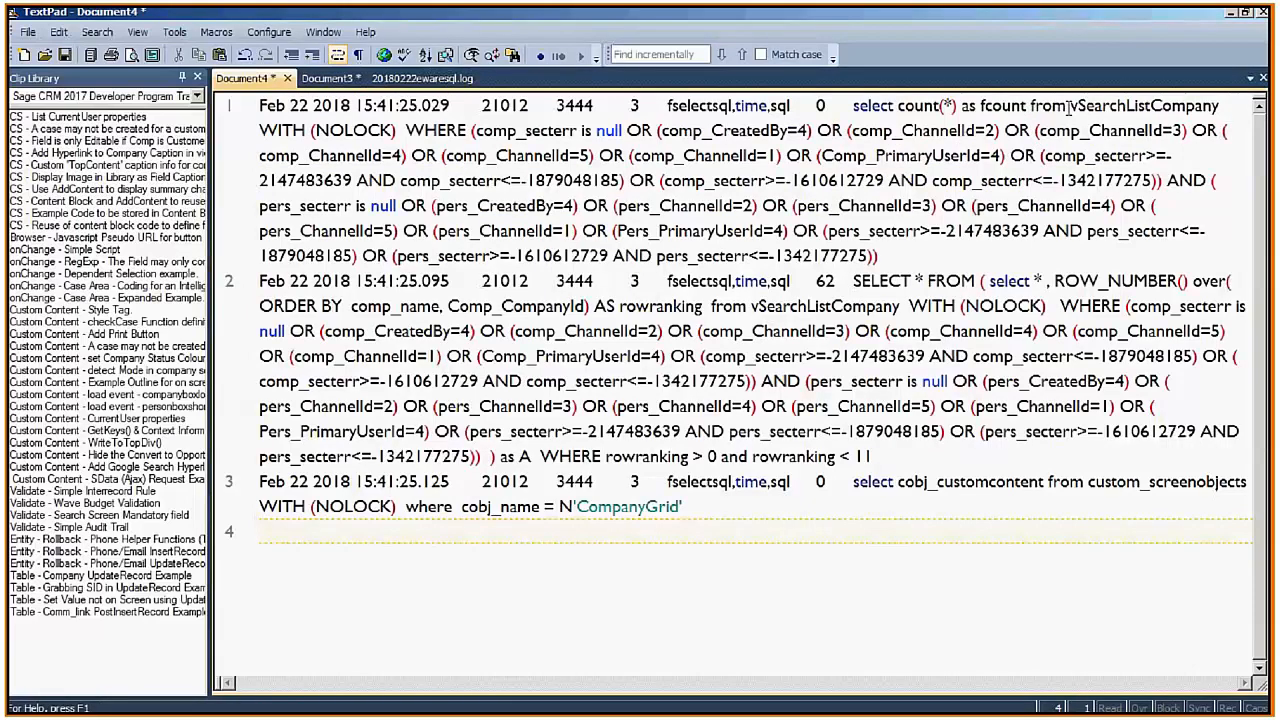
left_click(854, 105)
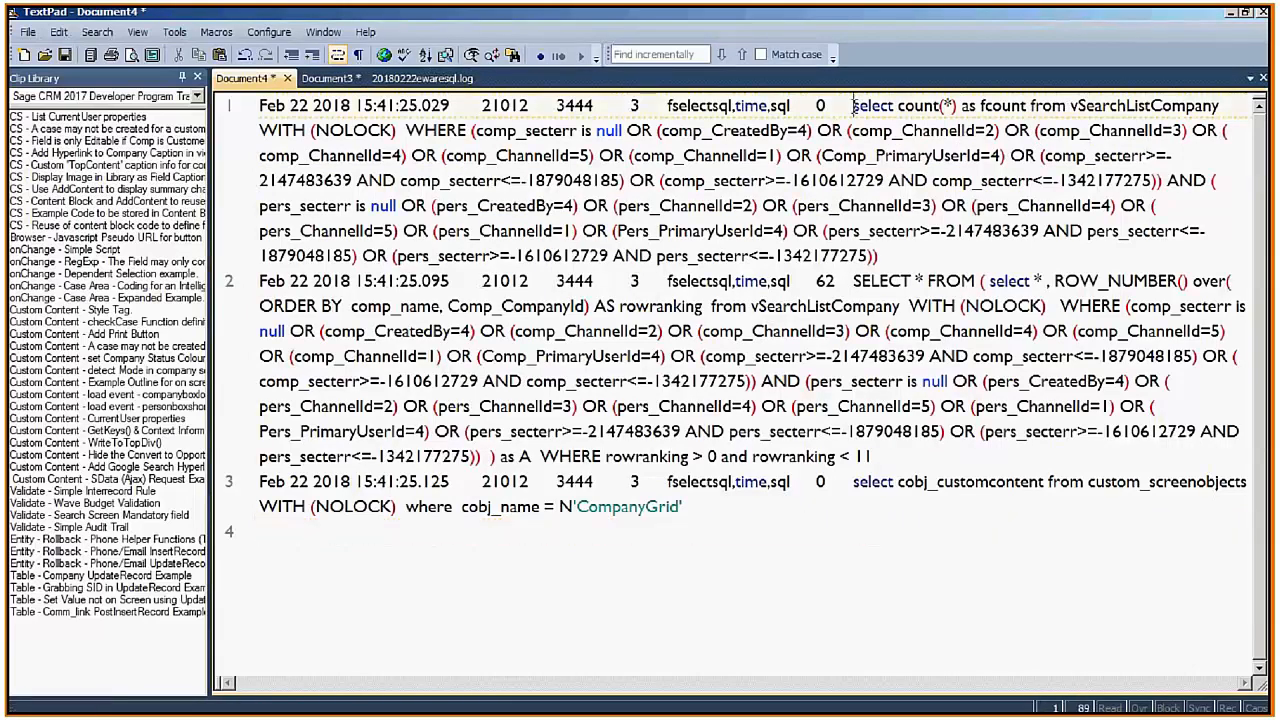
left_click_drag(853, 281, 915, 455)
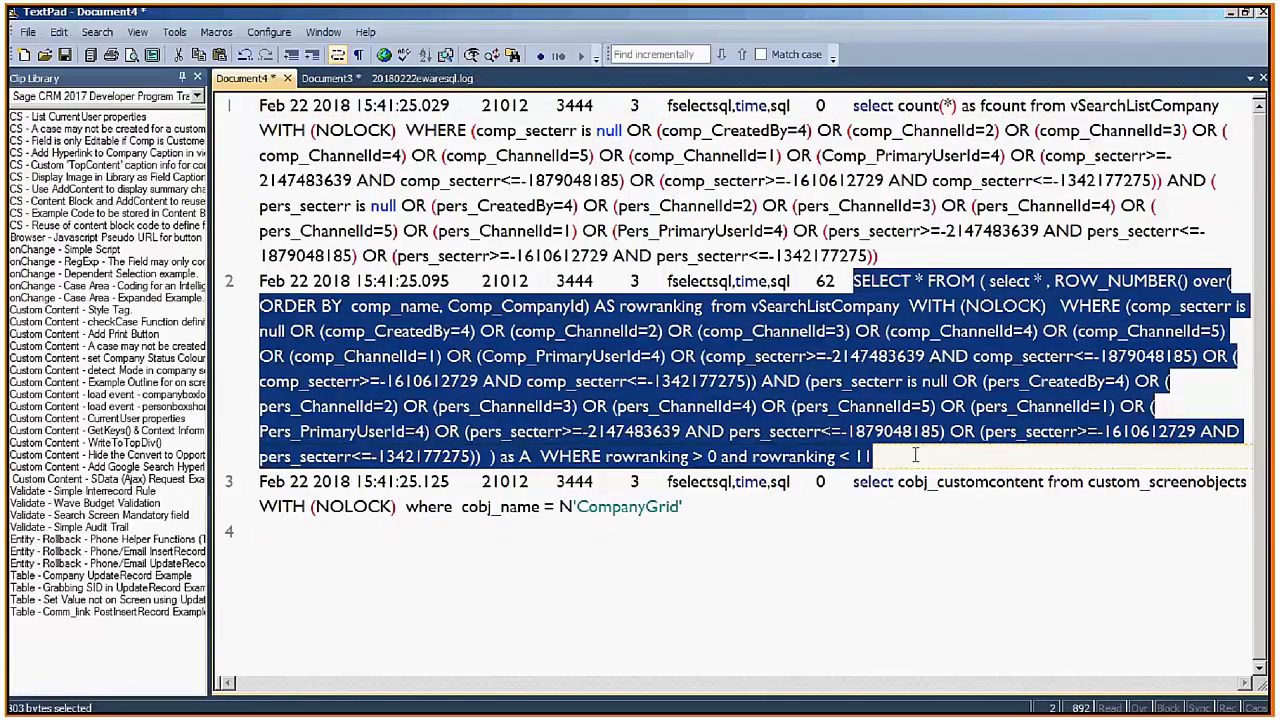
left_click(764, 384)
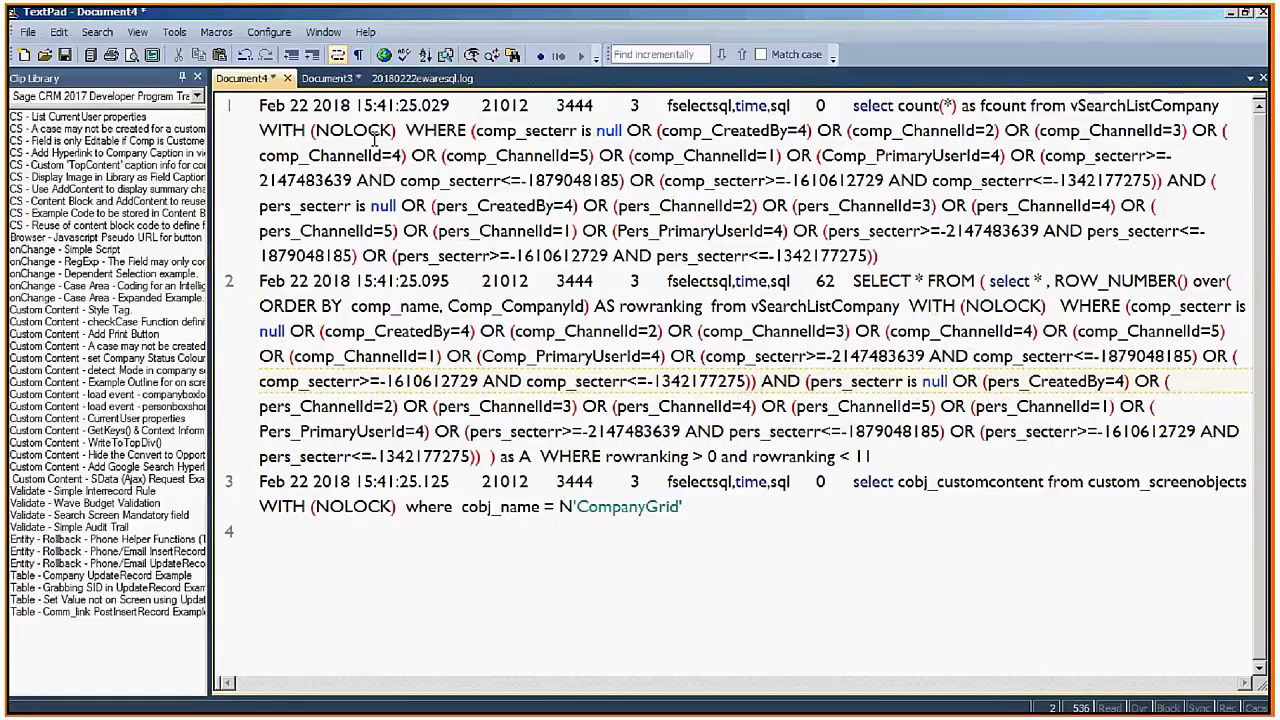
left_click_drag(855, 112, 1140, 104)
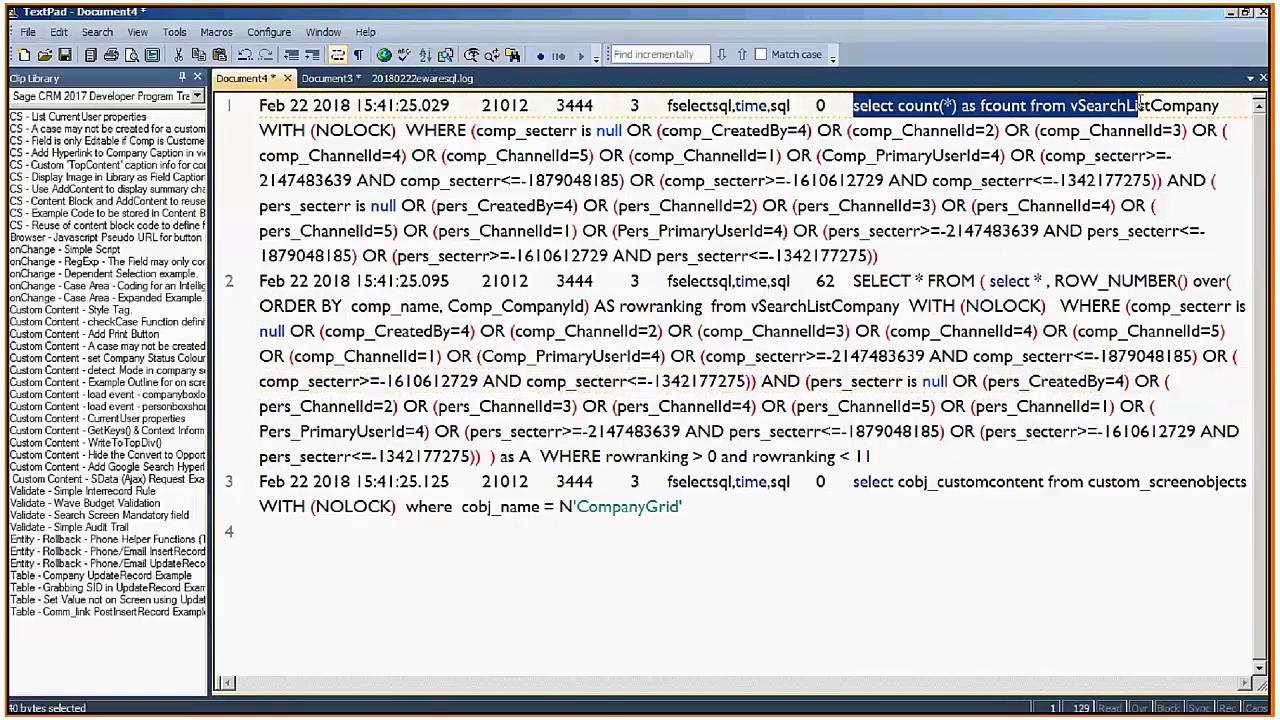
left_click_drag(1140, 104, 1219, 105)
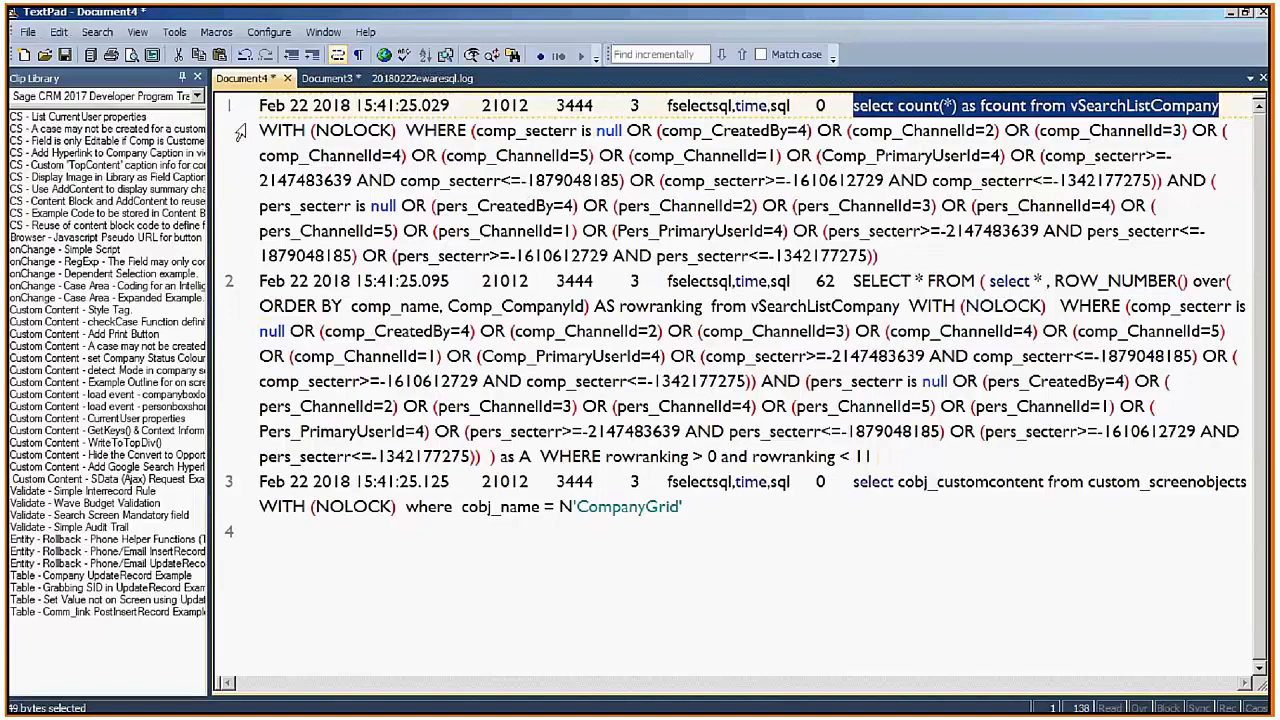
left_click_drag(255, 133, 888, 265)
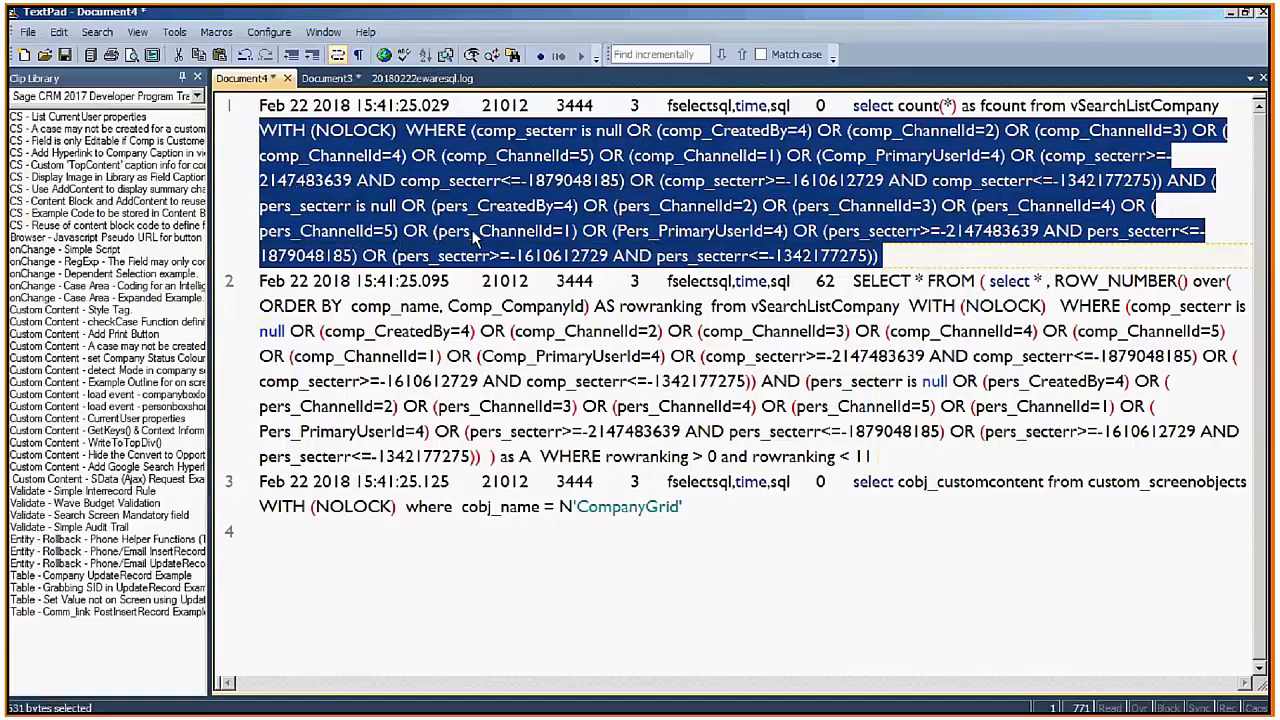
left_click(535, 322)
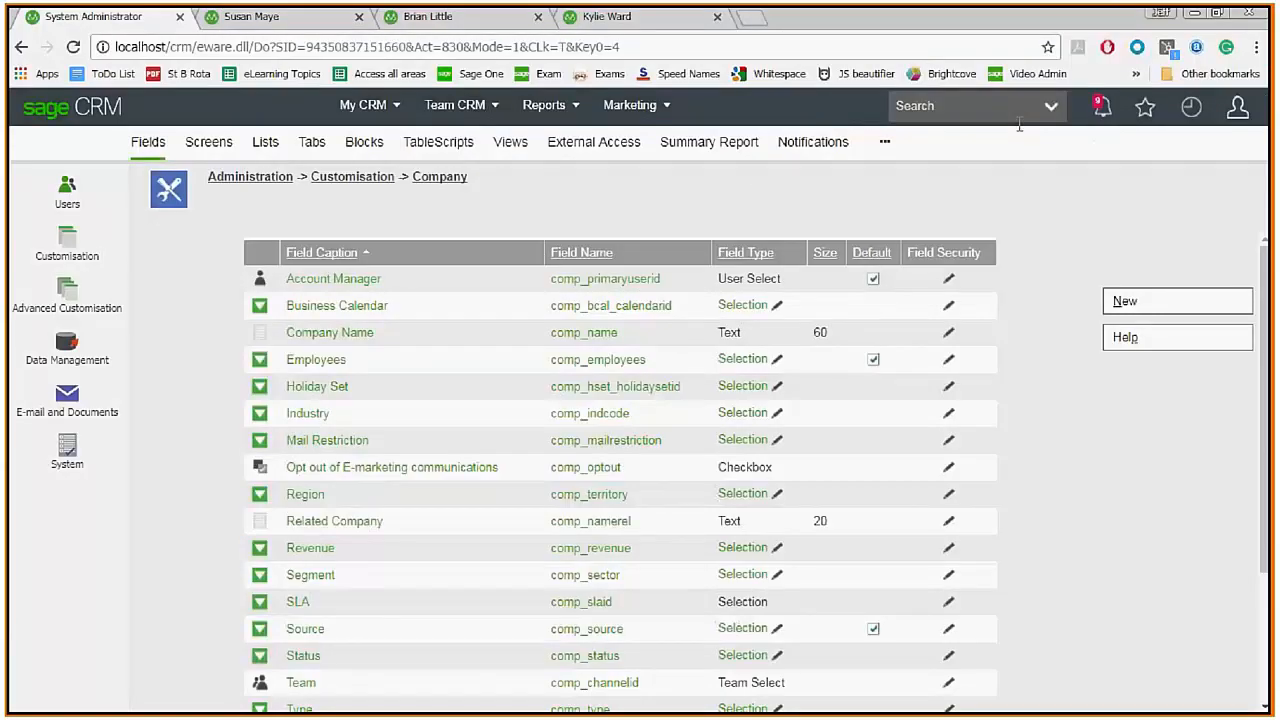
Open the Company Find page as administrator and save the emptied SQL log in TextPad.
left_click(1050, 106)
left_click(968, 152)
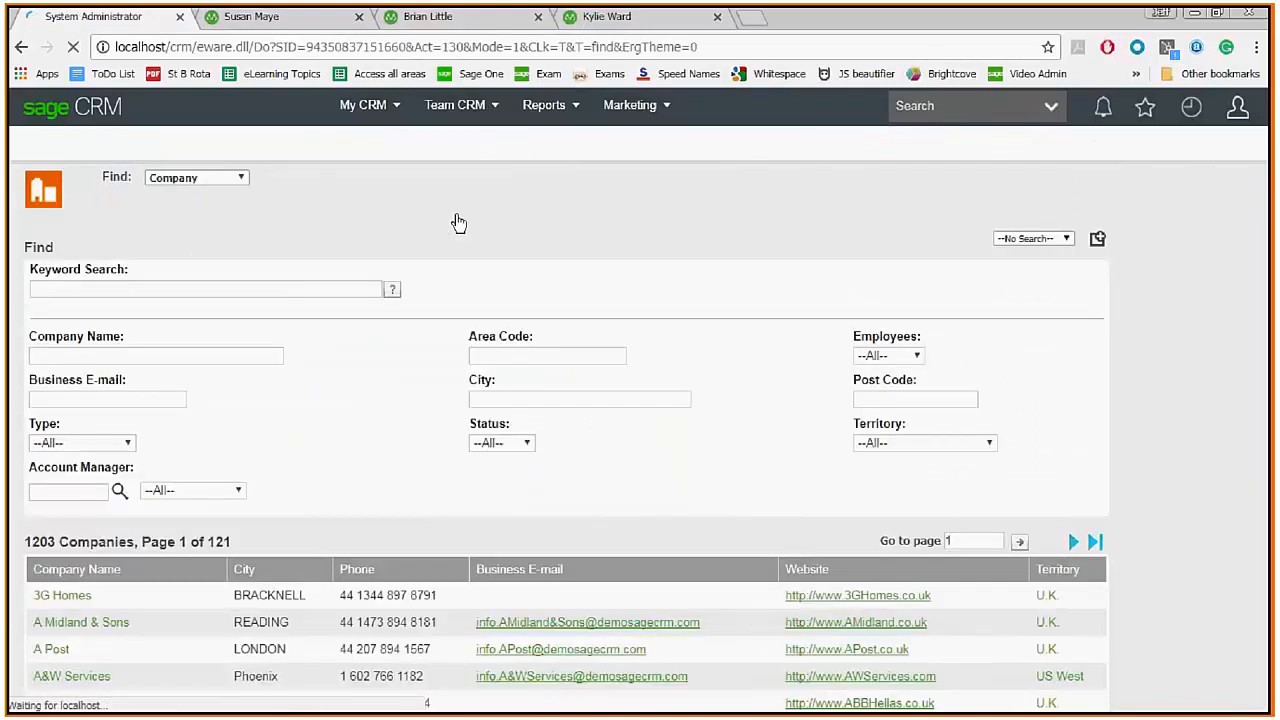
key("alt+Tab")
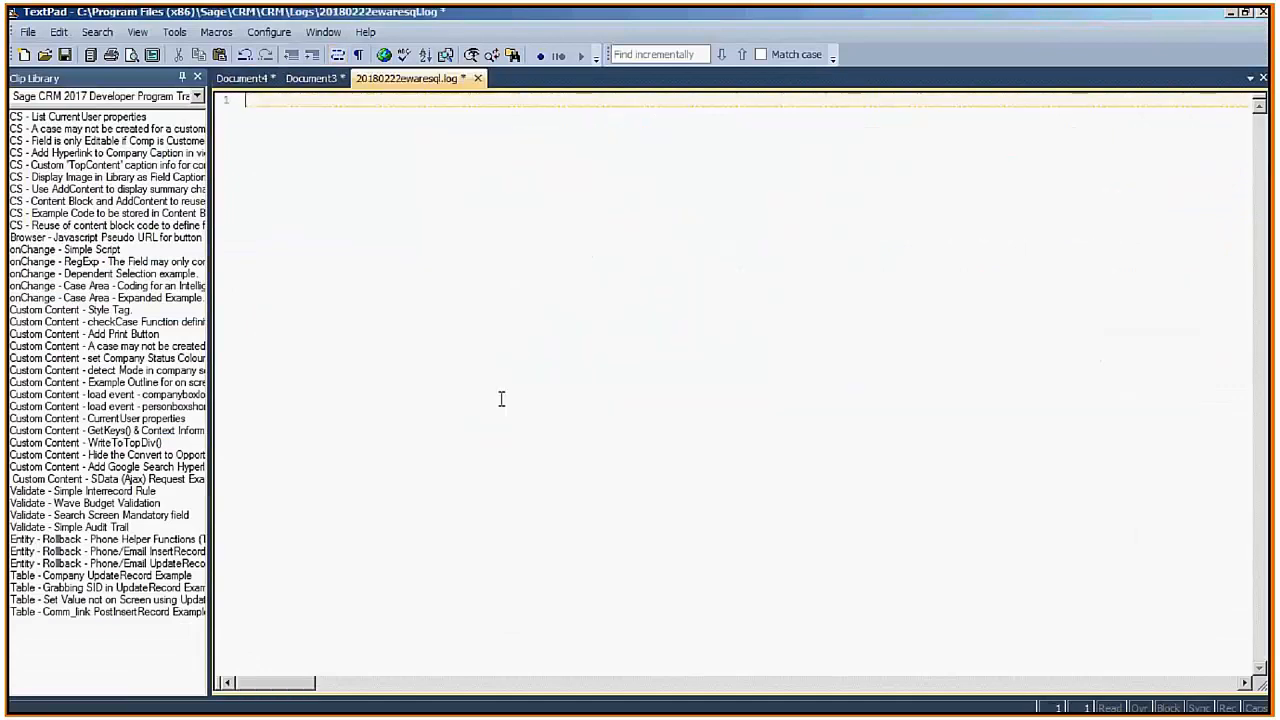
key("ctrl+s")
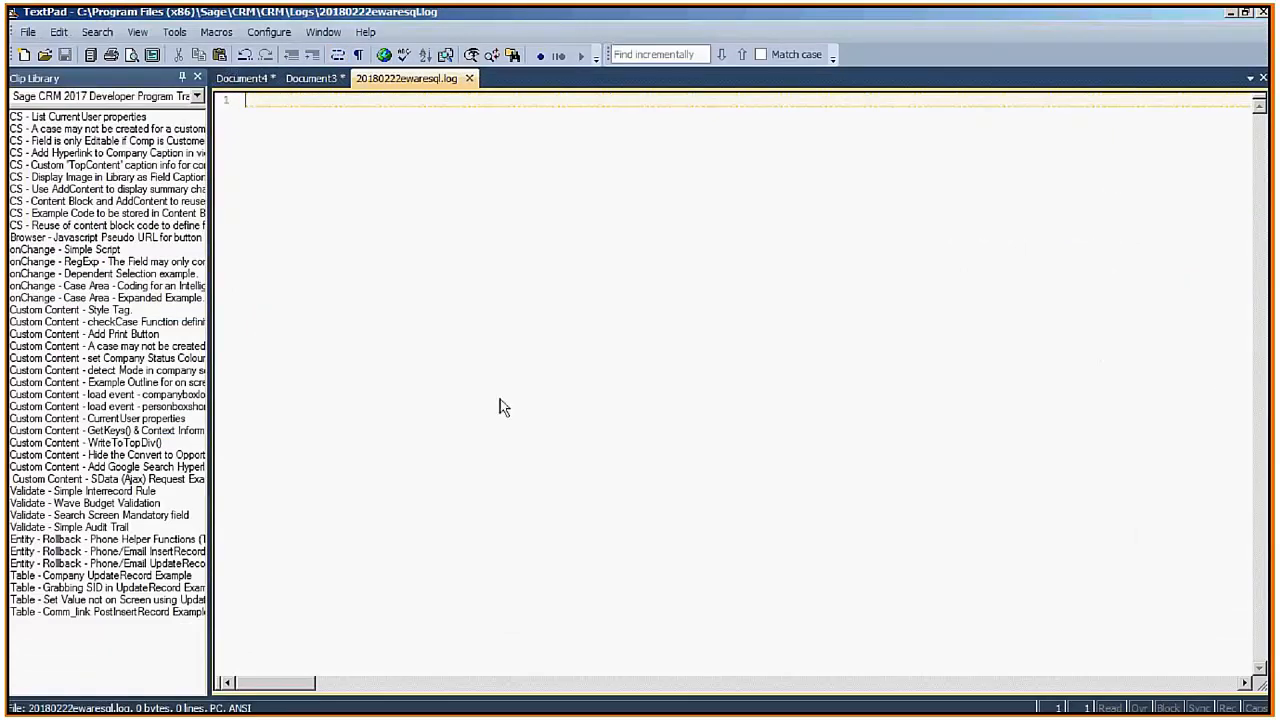
key("alt+Tab")
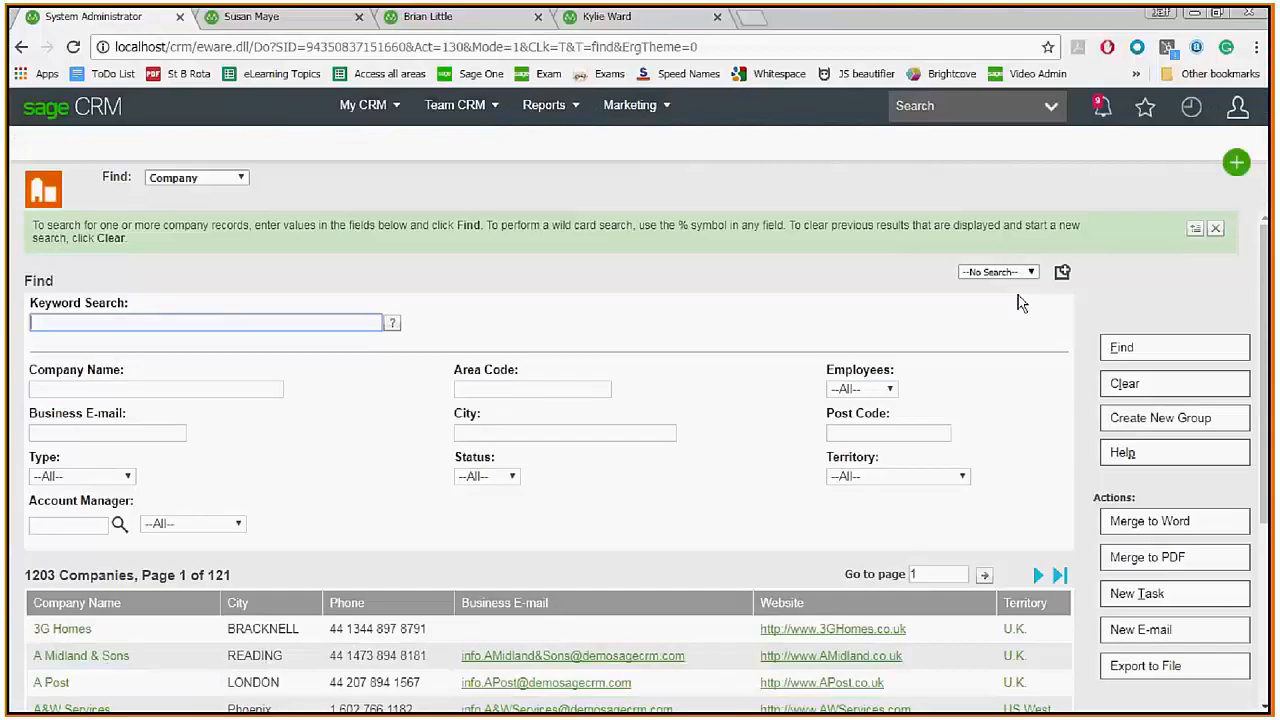
Rerun the admin's company search, reload the log, and select its first five queries.
key("F5")
key("alt+Tab")
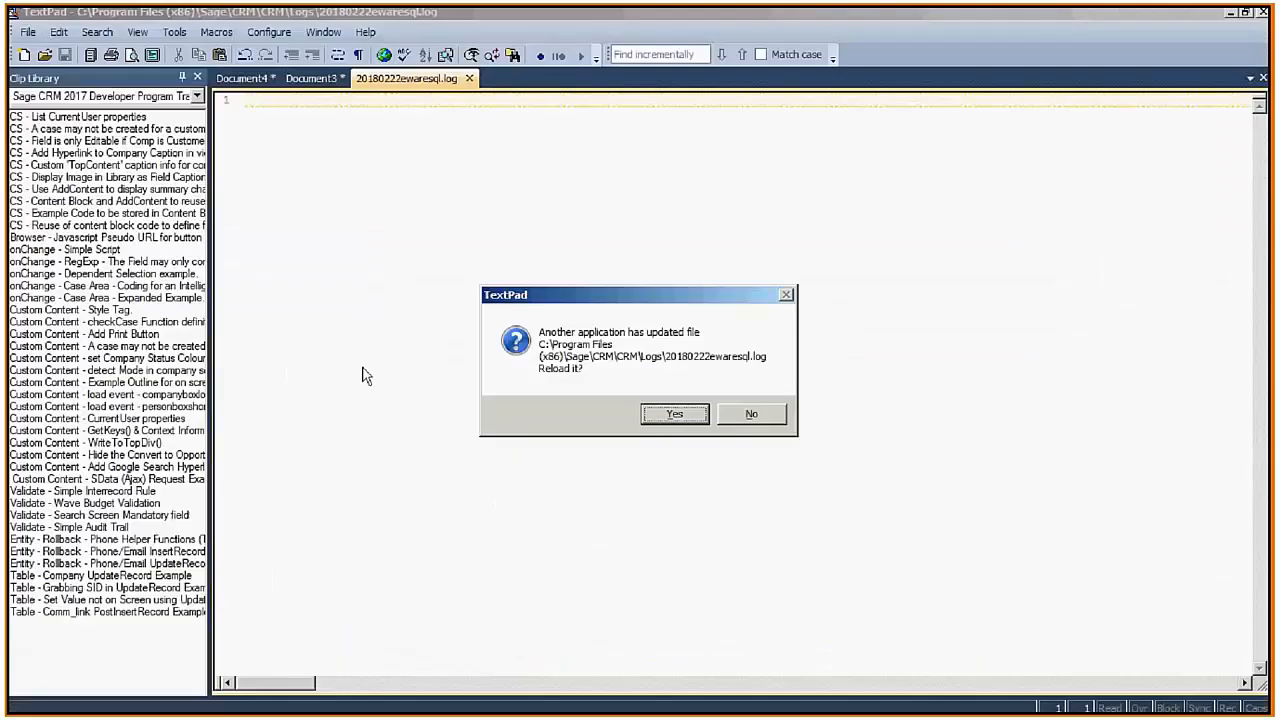
key("Return")
left_click(457, 218)
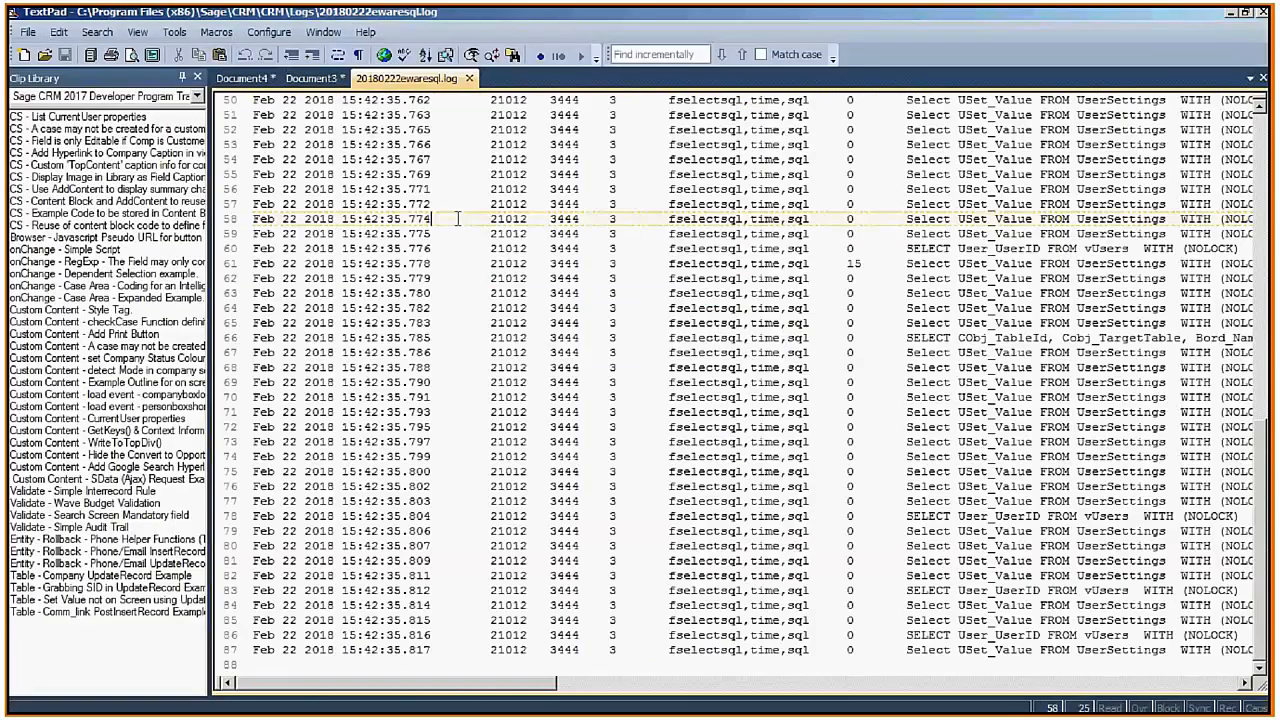
key("ctrl+Home")
key("shift+Down")
key("shift+Down")
key("shift+Down")
key("shift+Down")
key("shift+Down")
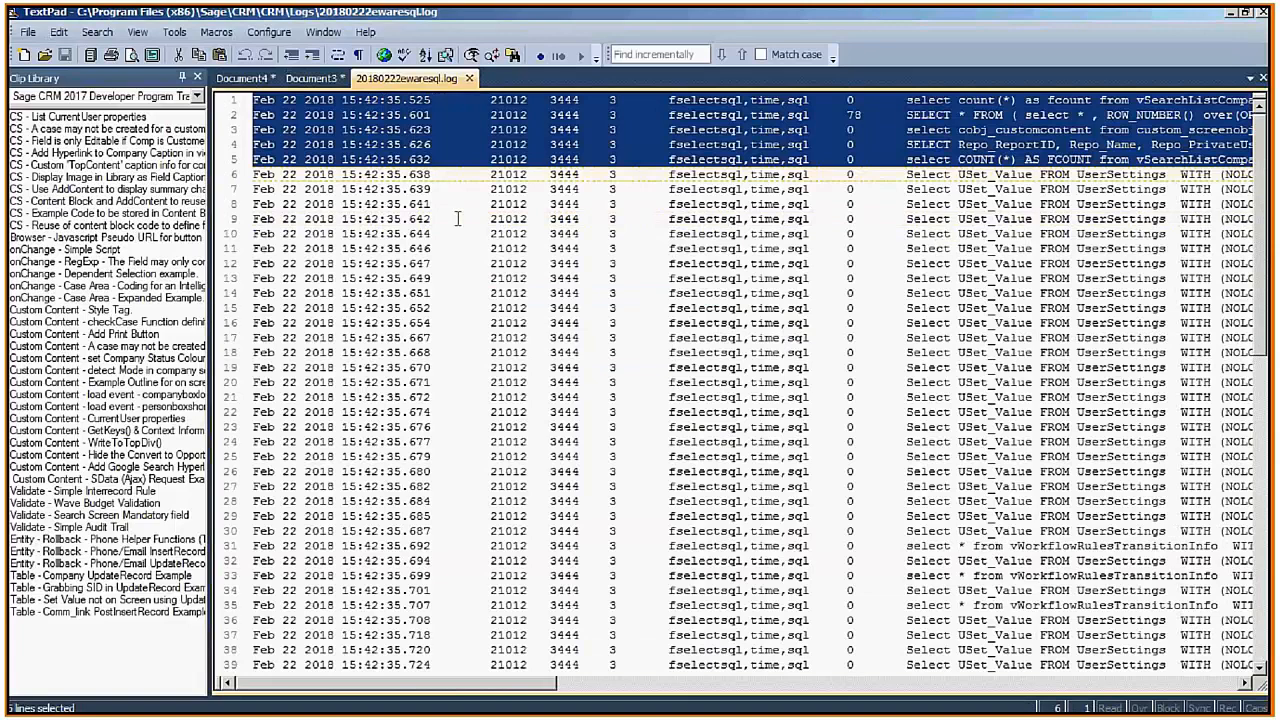
left_click(238, 78)
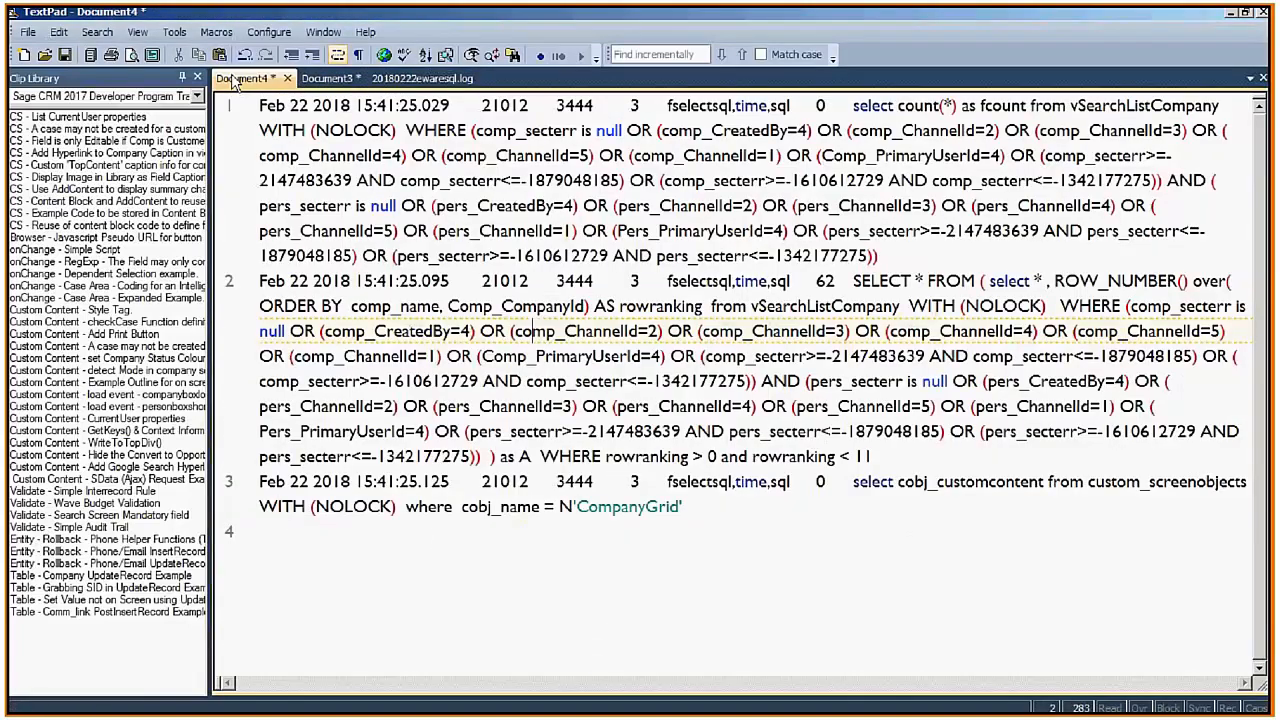
Paste the admin's five log lines at the end of Document4, spaced with blank lines.
left_click(465, 573)
key("Return")
key("Return")
key("Return")
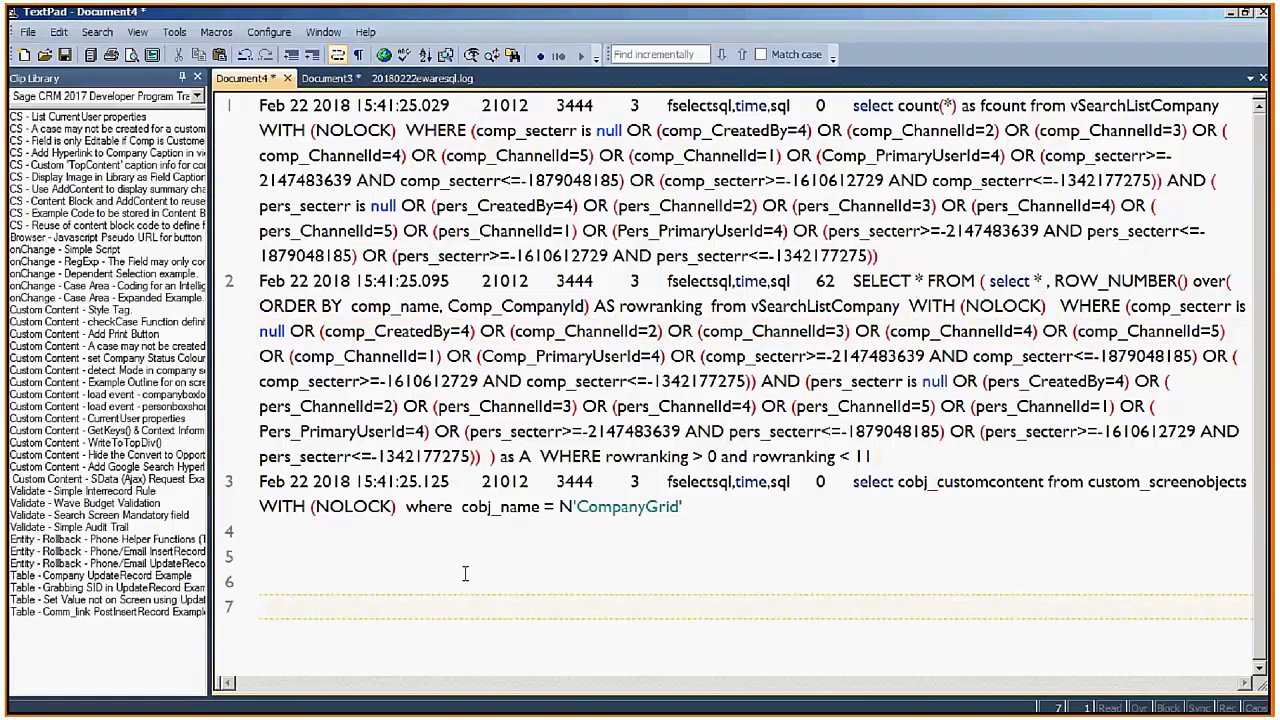
key("ctrl+v")
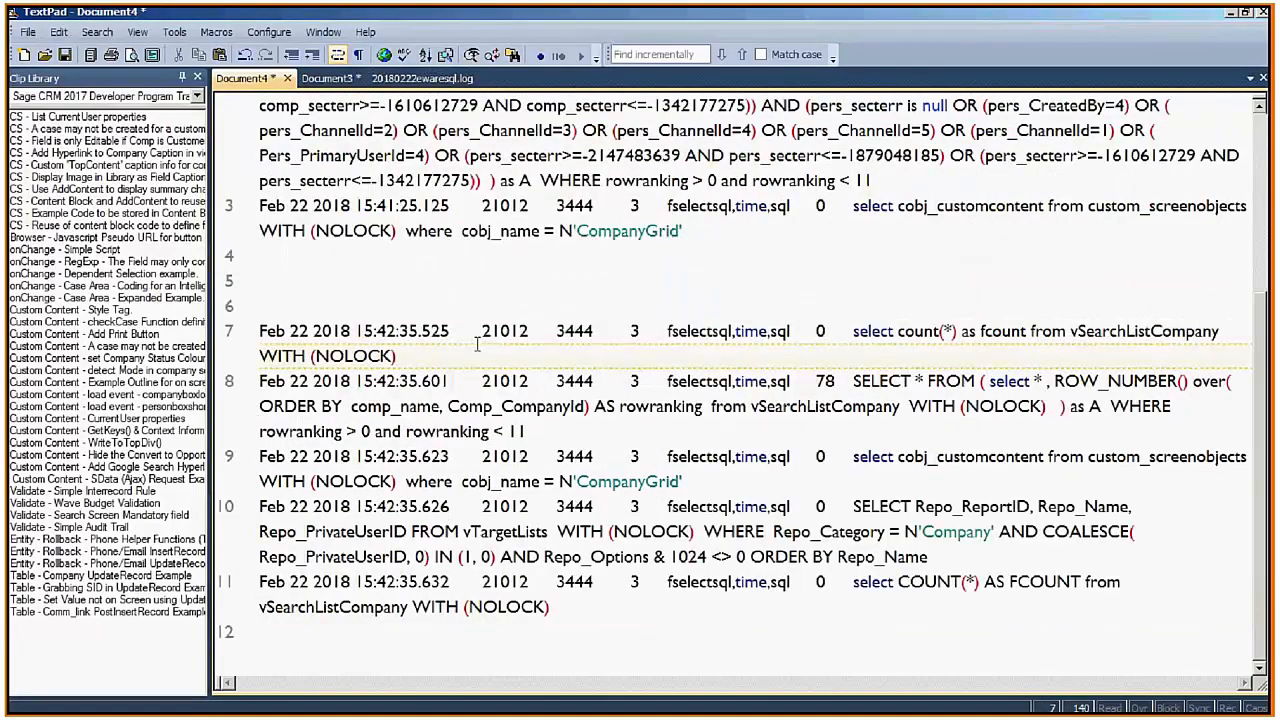
key("Down")
key("Home")
key("Return")
key("Return")
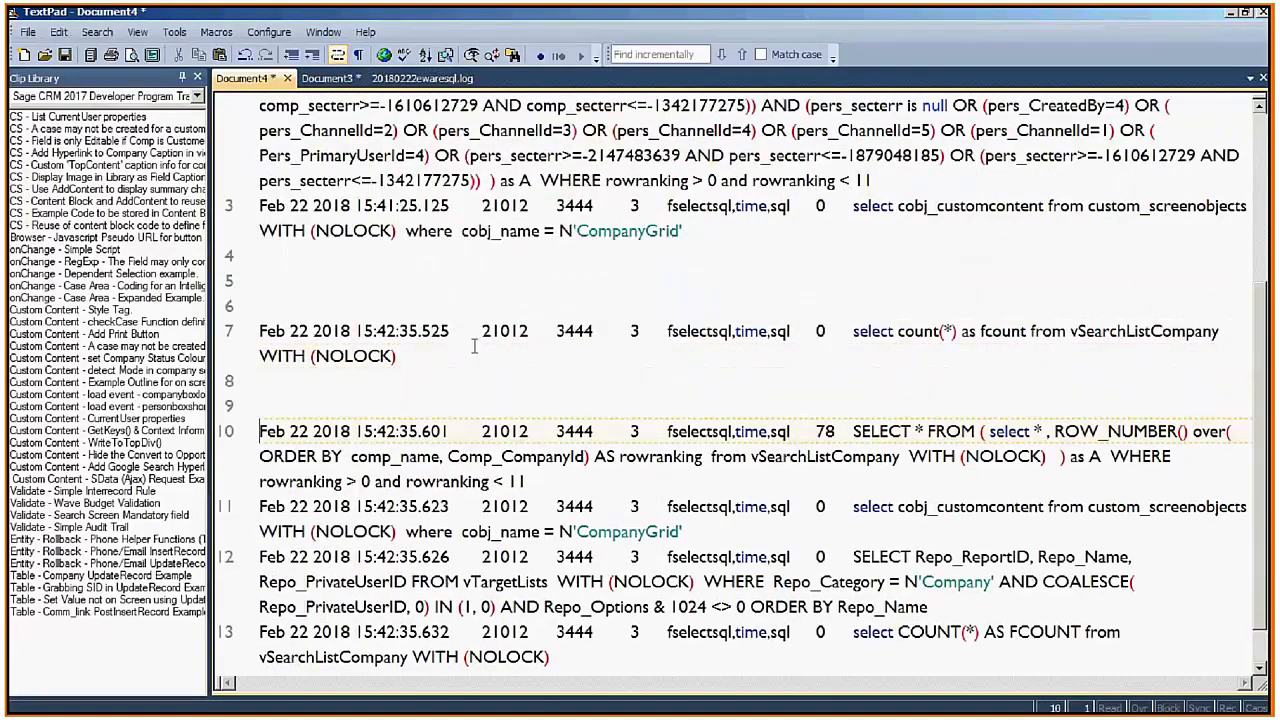
key("Up")
key("Up")
key("Up")
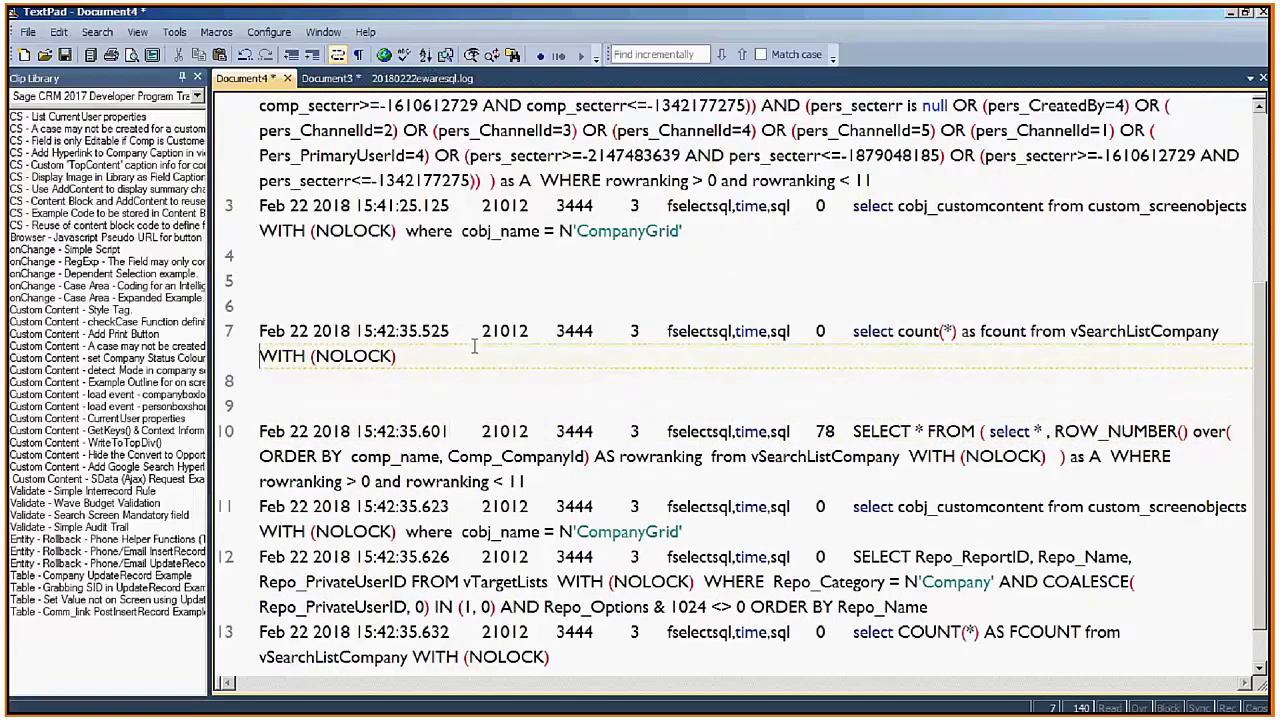
key("Up")
key("Up")
key("Up")
key("Up")
key("Up")
key("Up")
key("Up")
key("Up")
key("Up")
key("Up")
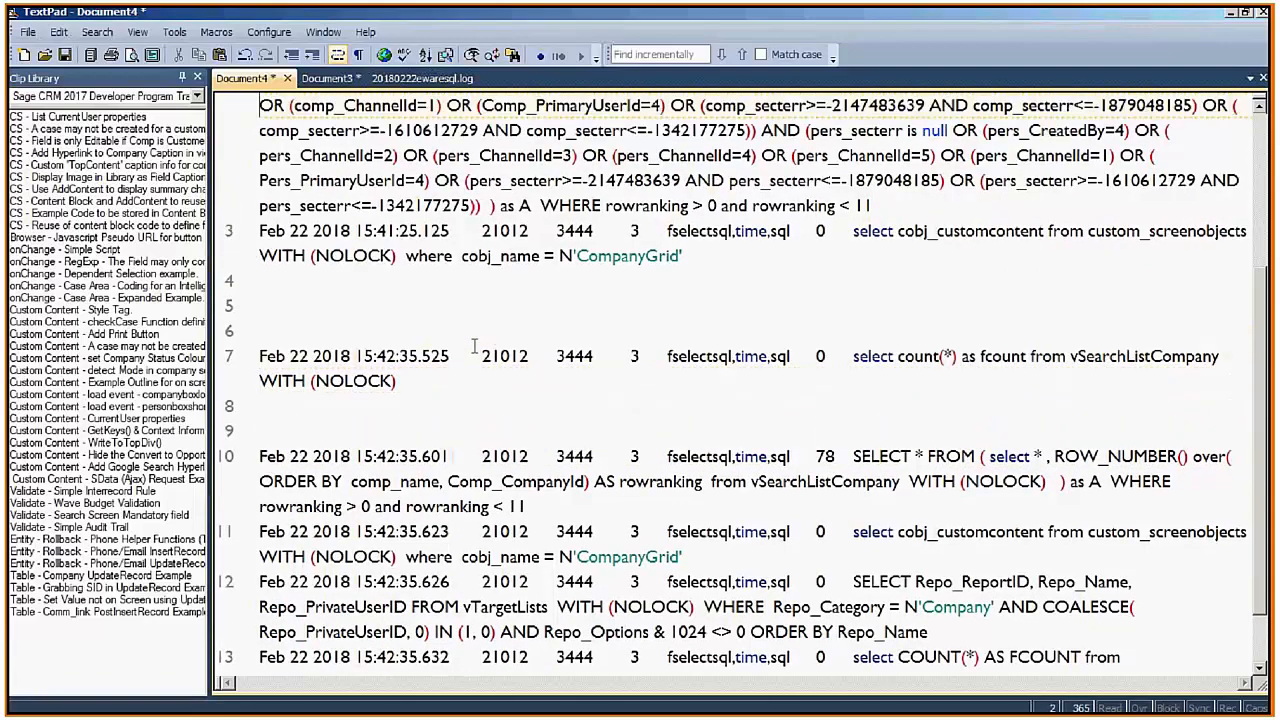
key("ctrl+Home")
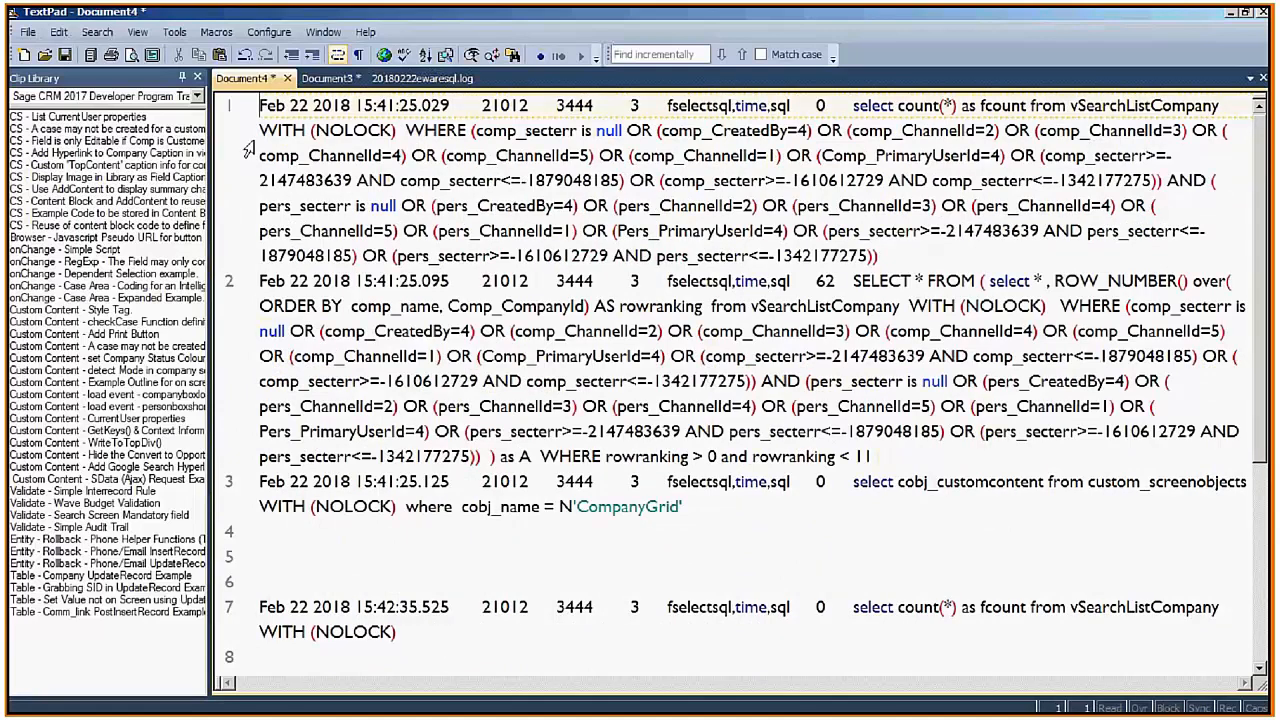
Point out where the restricted WHERE clause begins, then show the 'Filter by territory' slide.
left_click(406, 130)
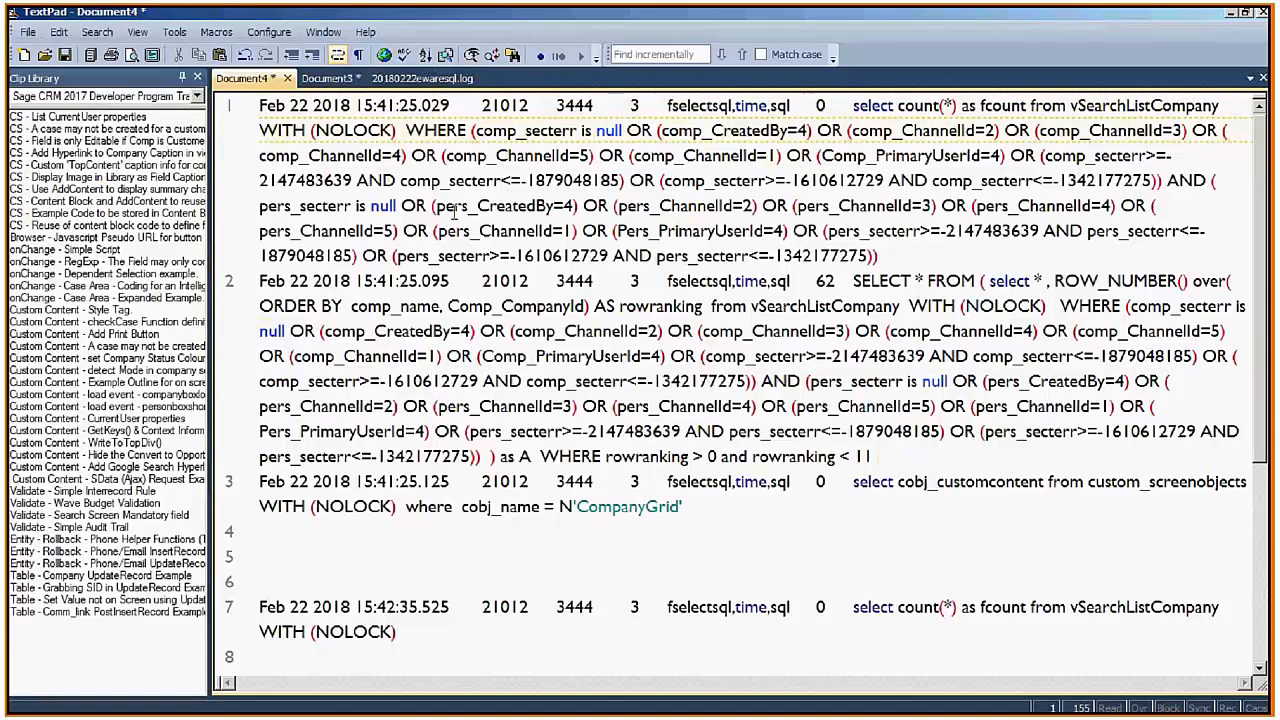
key("alt+Tab")
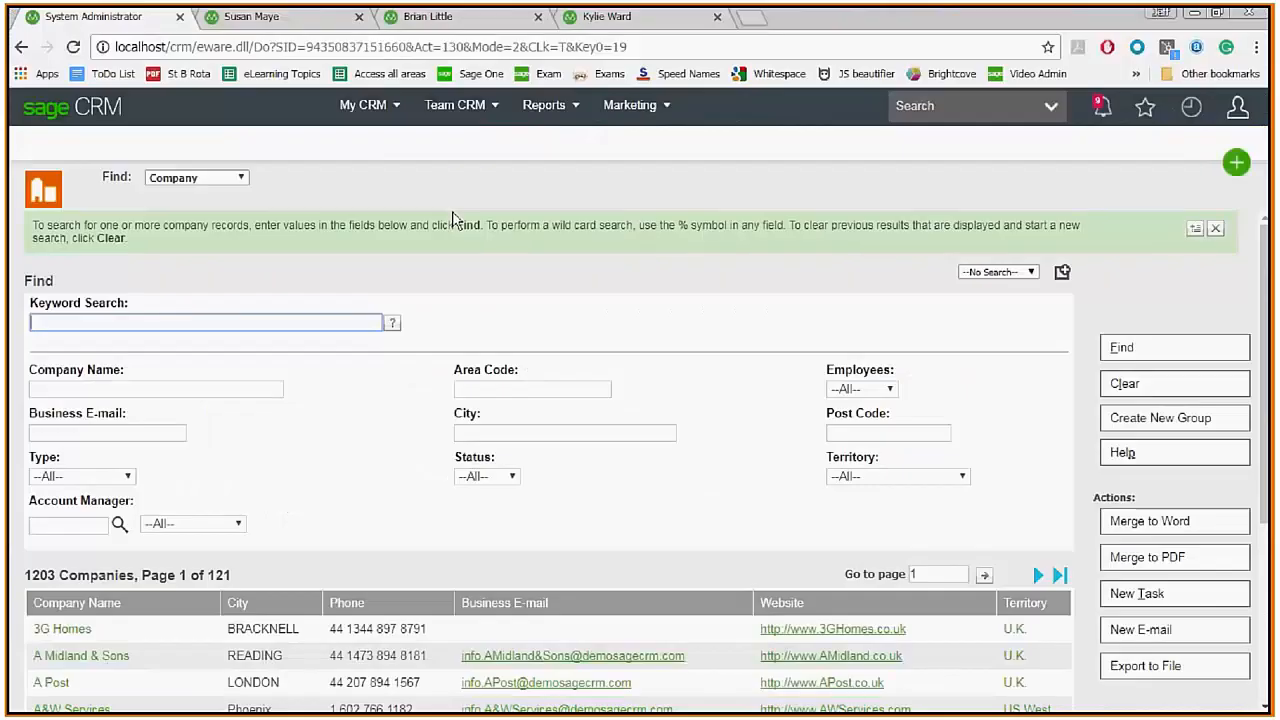
key("alt+Tab")
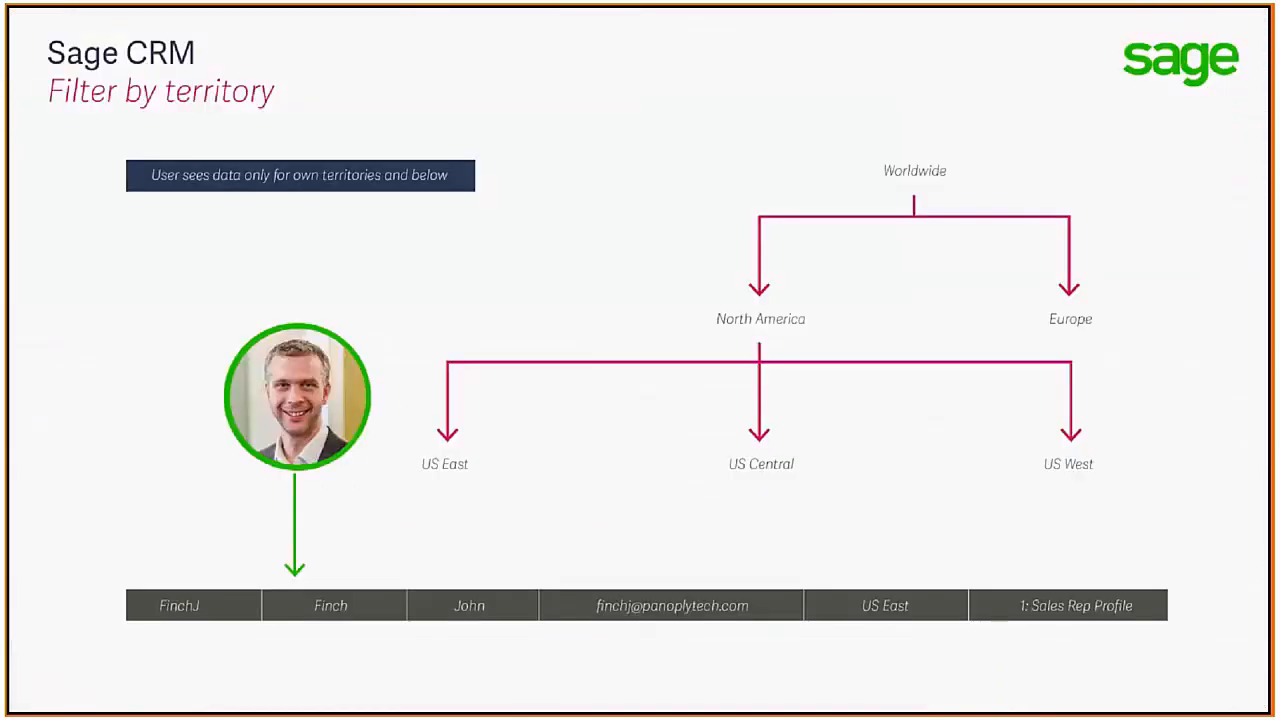
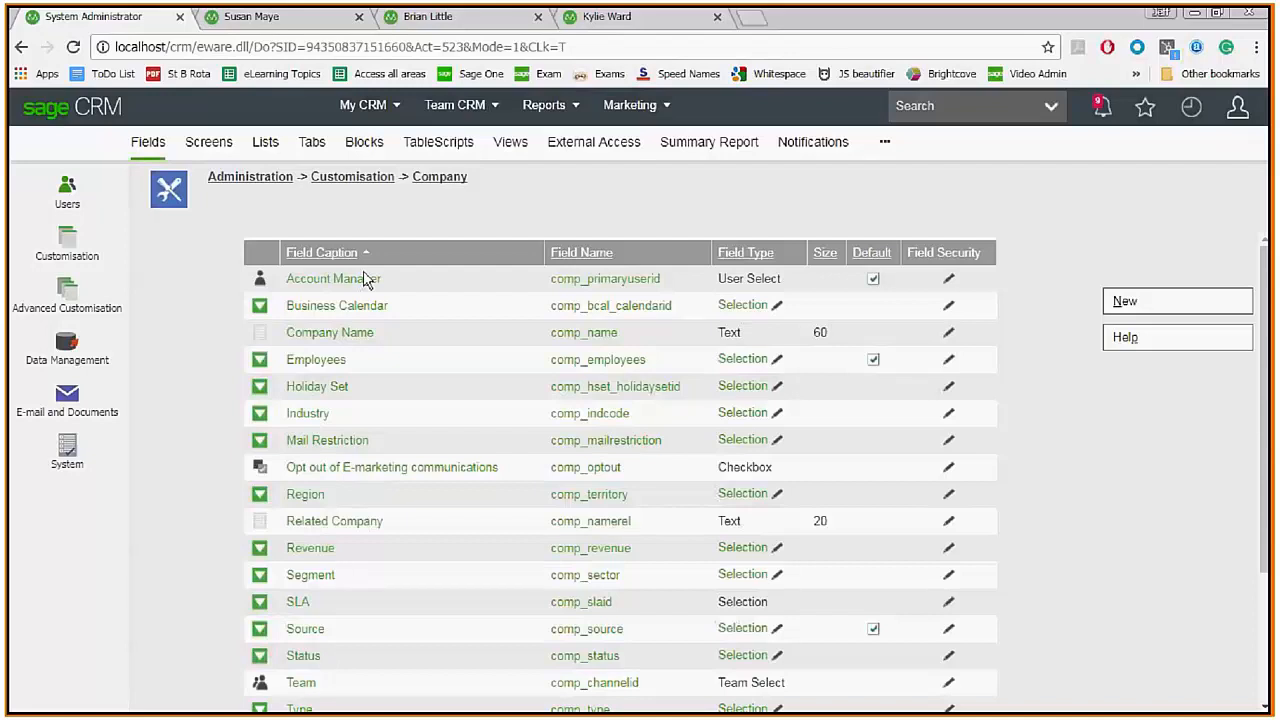
Review the JeffCompany view's script selecting company name, status and type, then return to Customisation home.
left_click(506, 155)
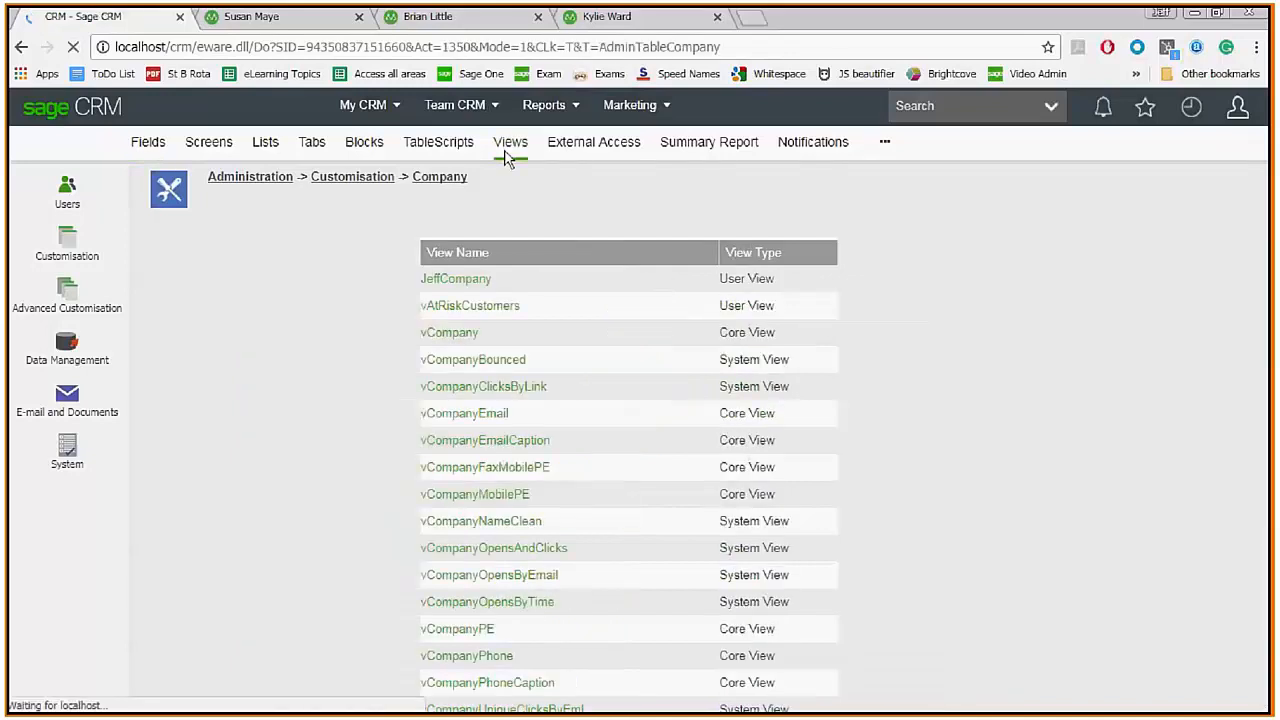
left_click(426, 284)
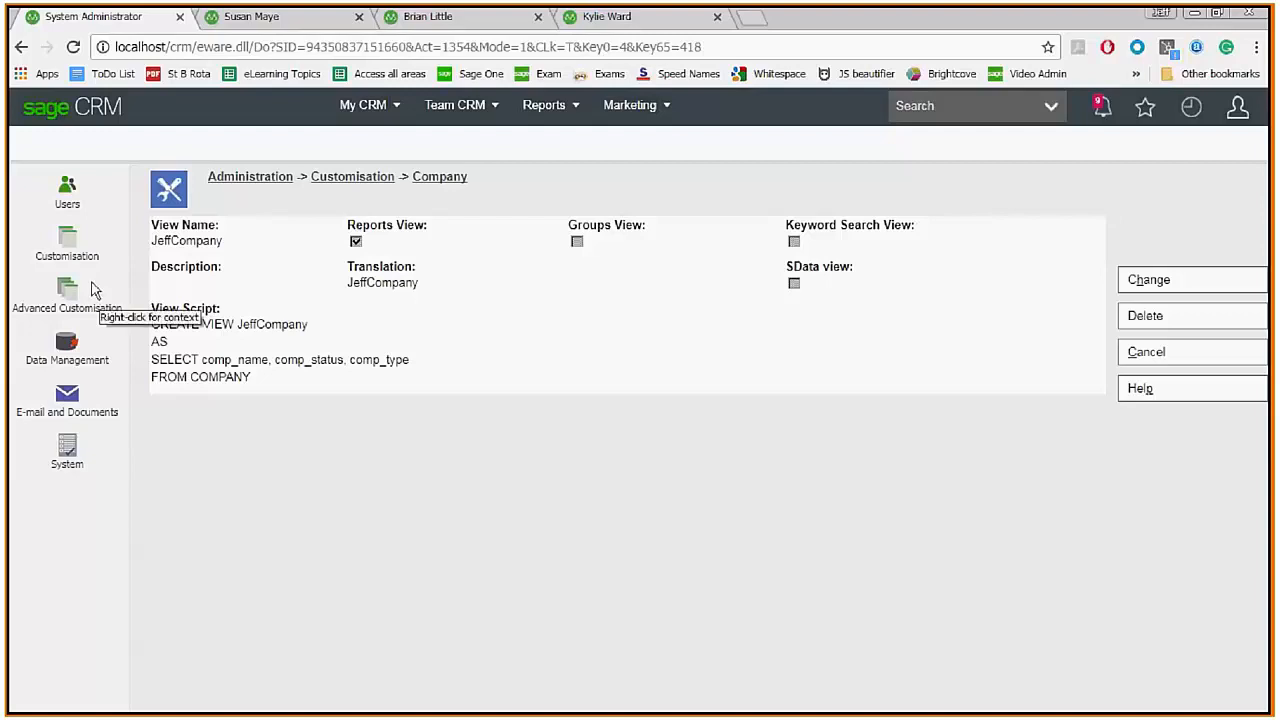
left_click(368, 186)
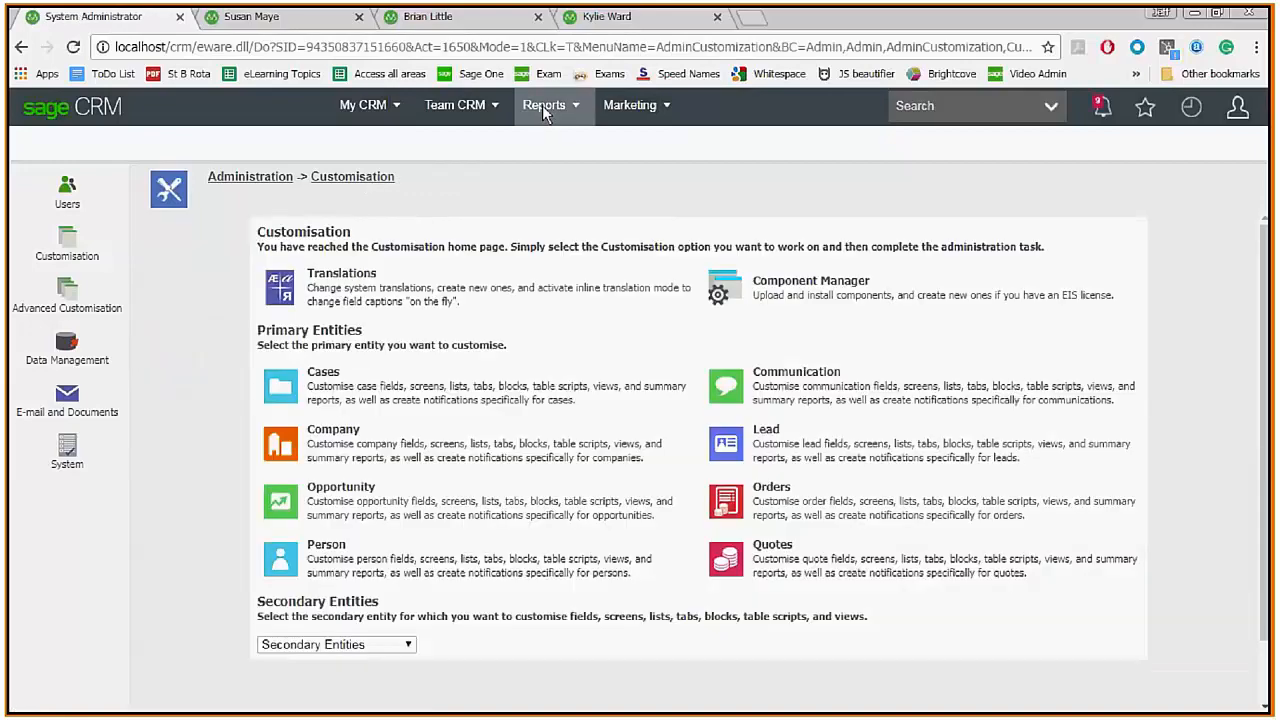
Open Reports > General to list the company reports, including jeffreport.
left_click(566, 110)
left_click(578, 229)
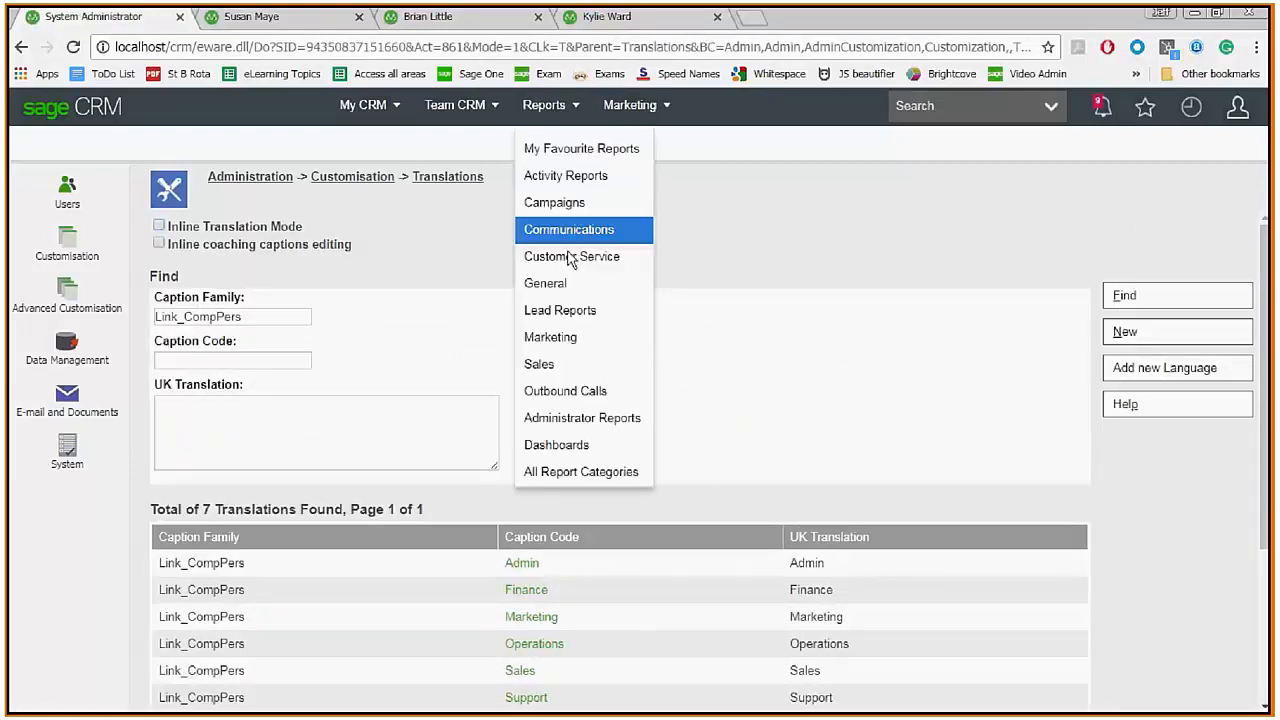
left_click(565, 284)
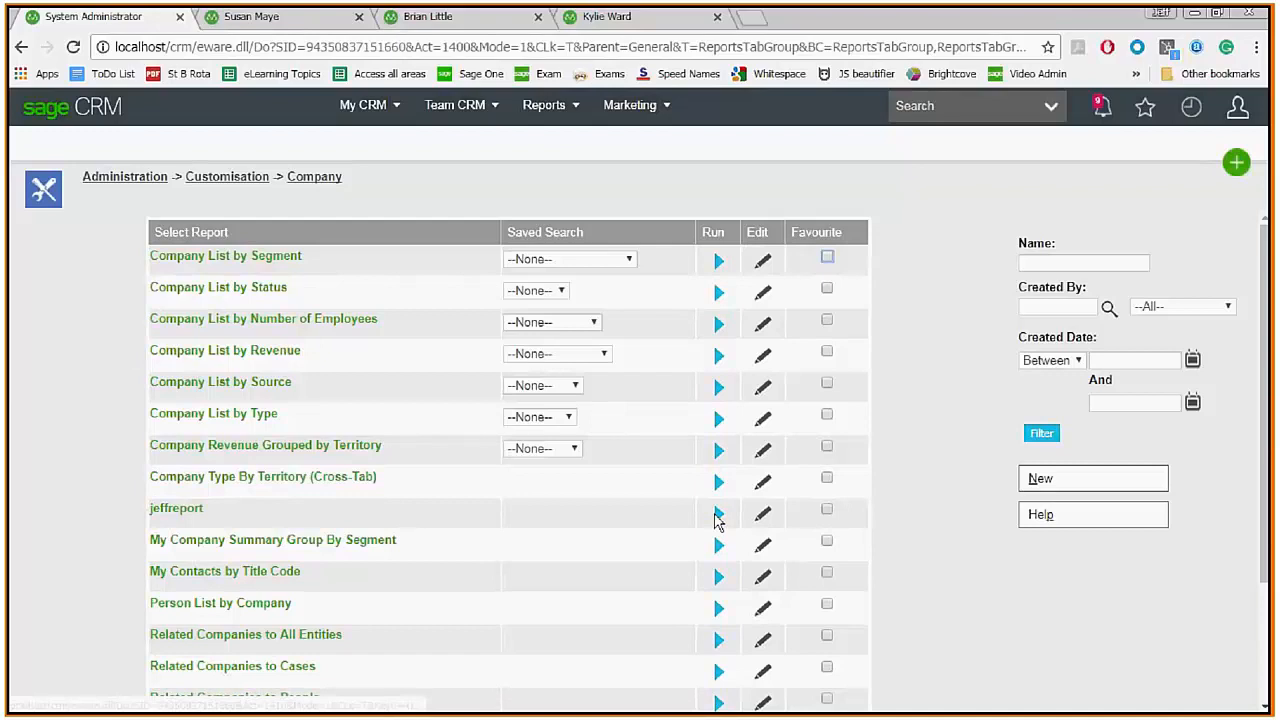
left_click(763, 513)
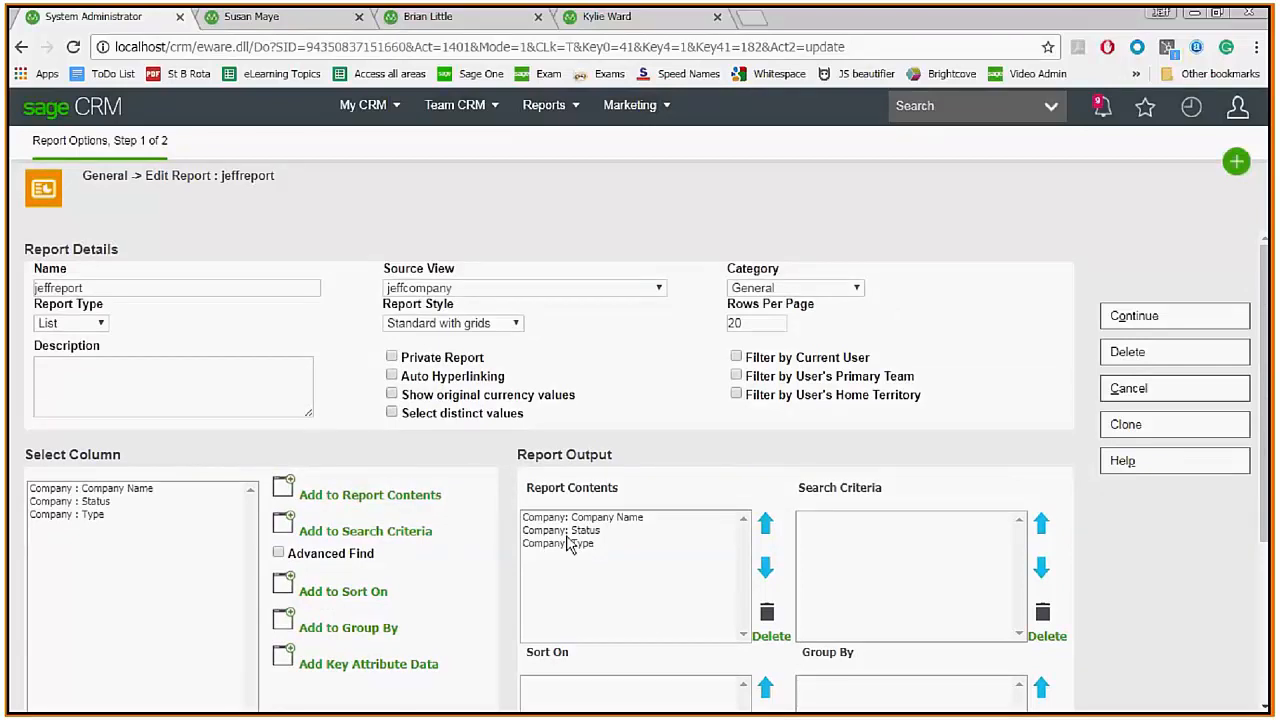
left_click(1130, 388)
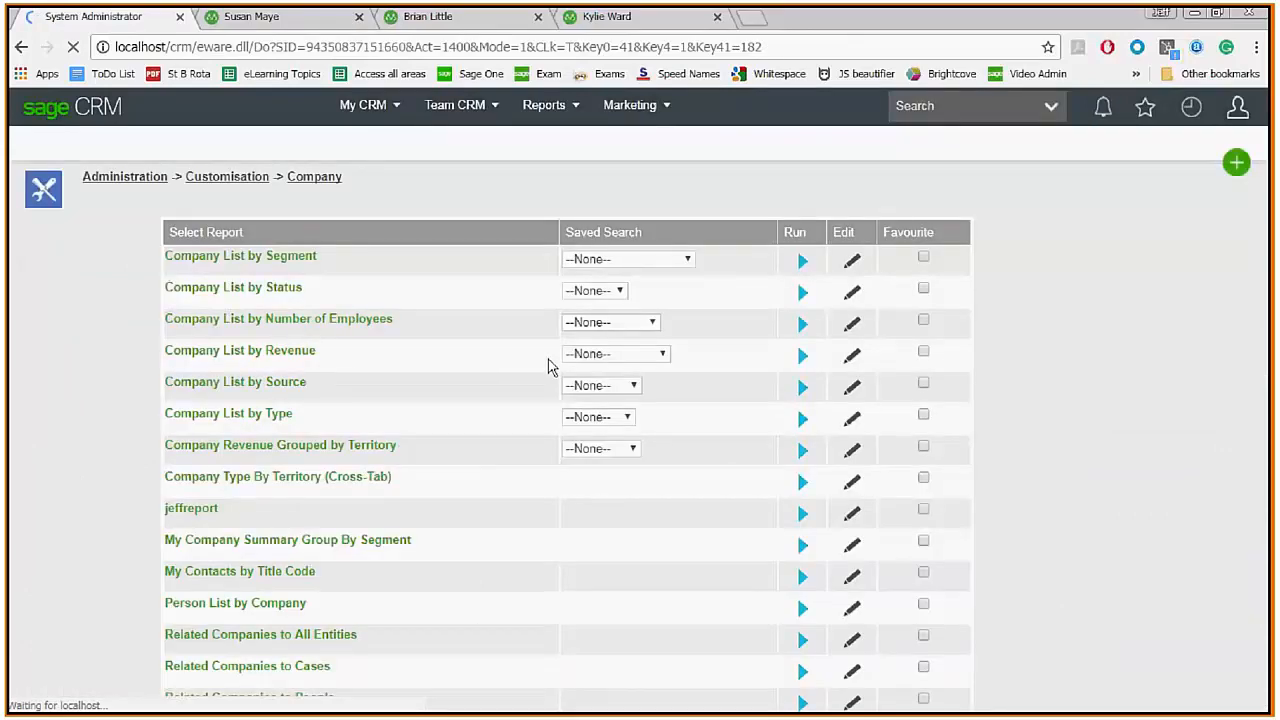
Run jeffreport on screen as admin, check its company names, statuses and types, then close the results.
mouse_move(533, 112)
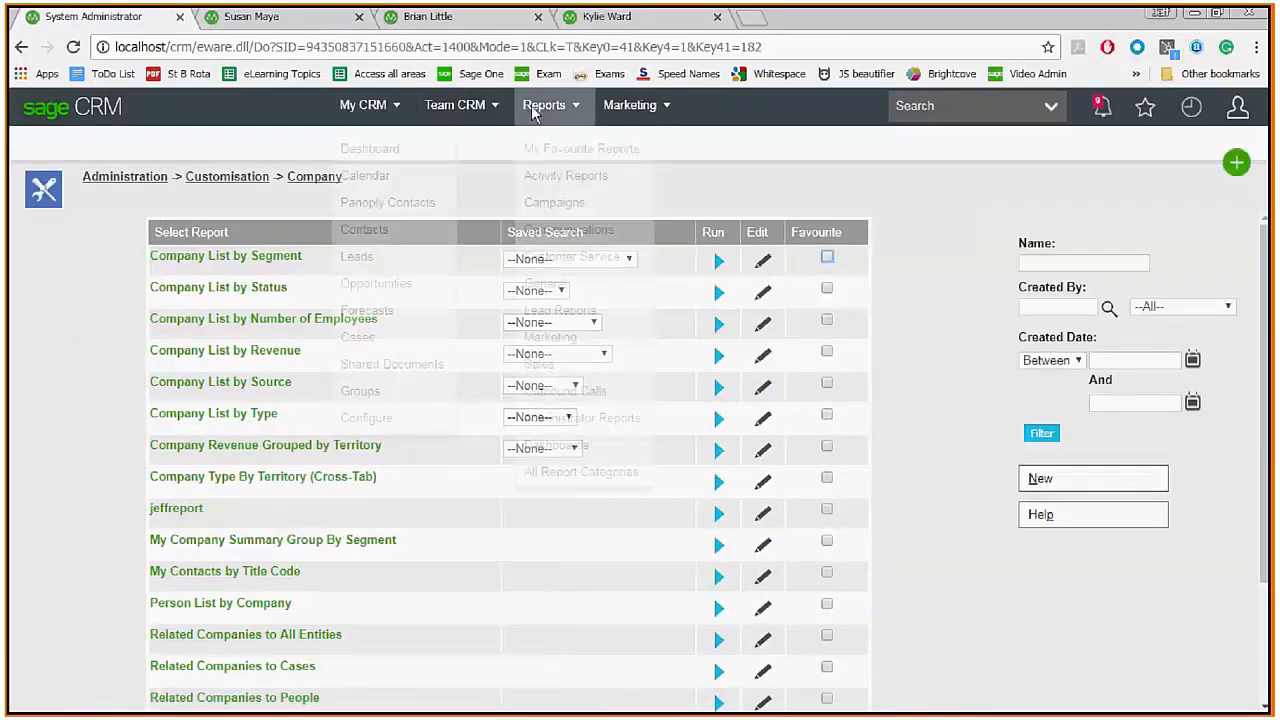
left_click(545, 283)
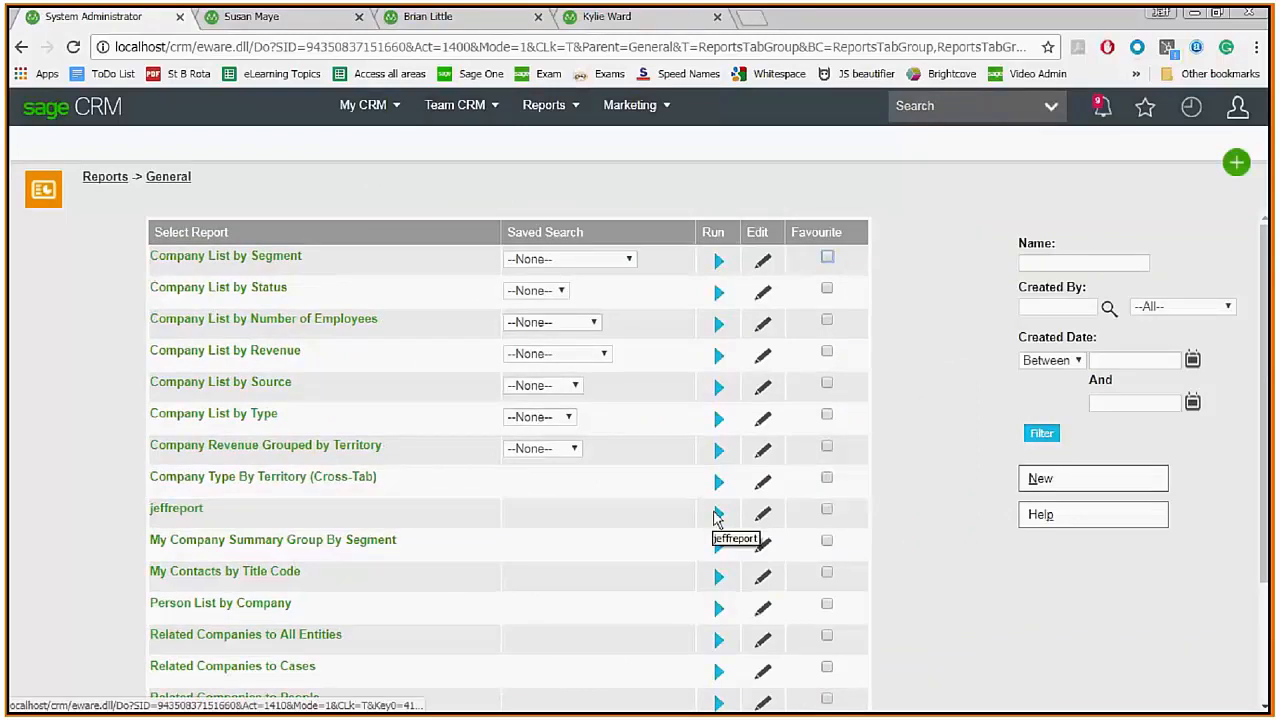
left_click(717, 515)
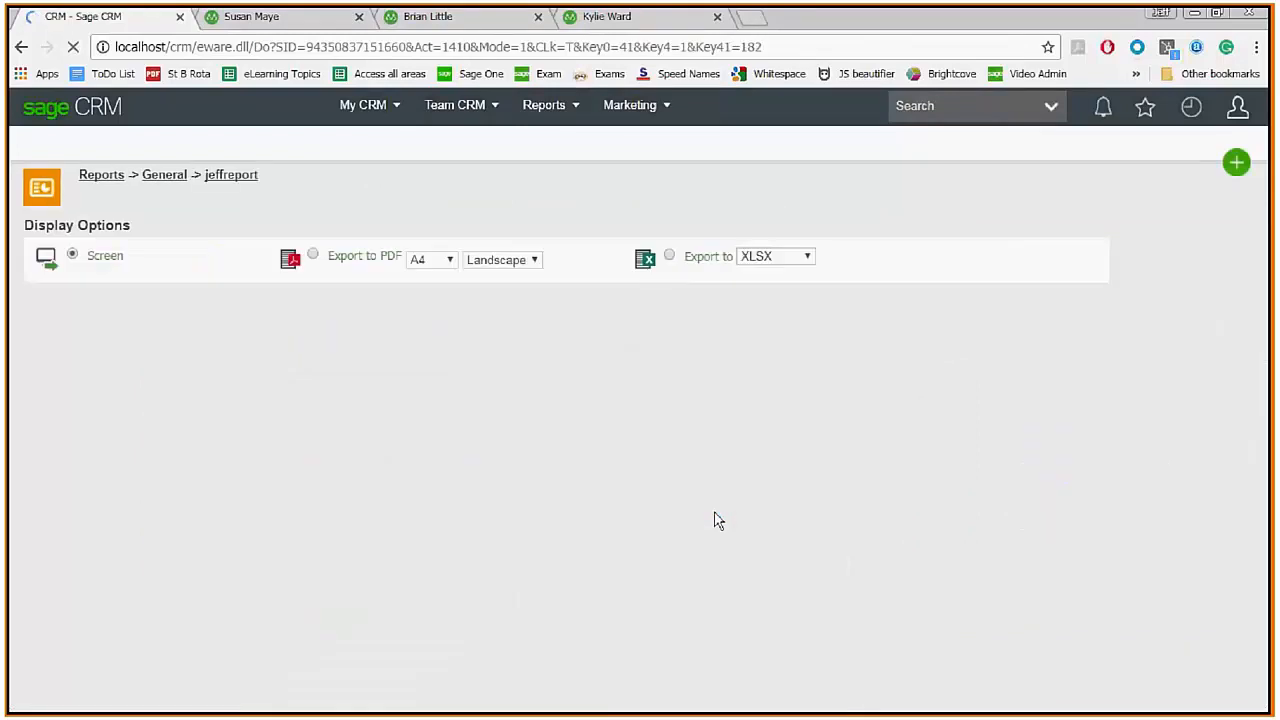
left_click(1160, 300)
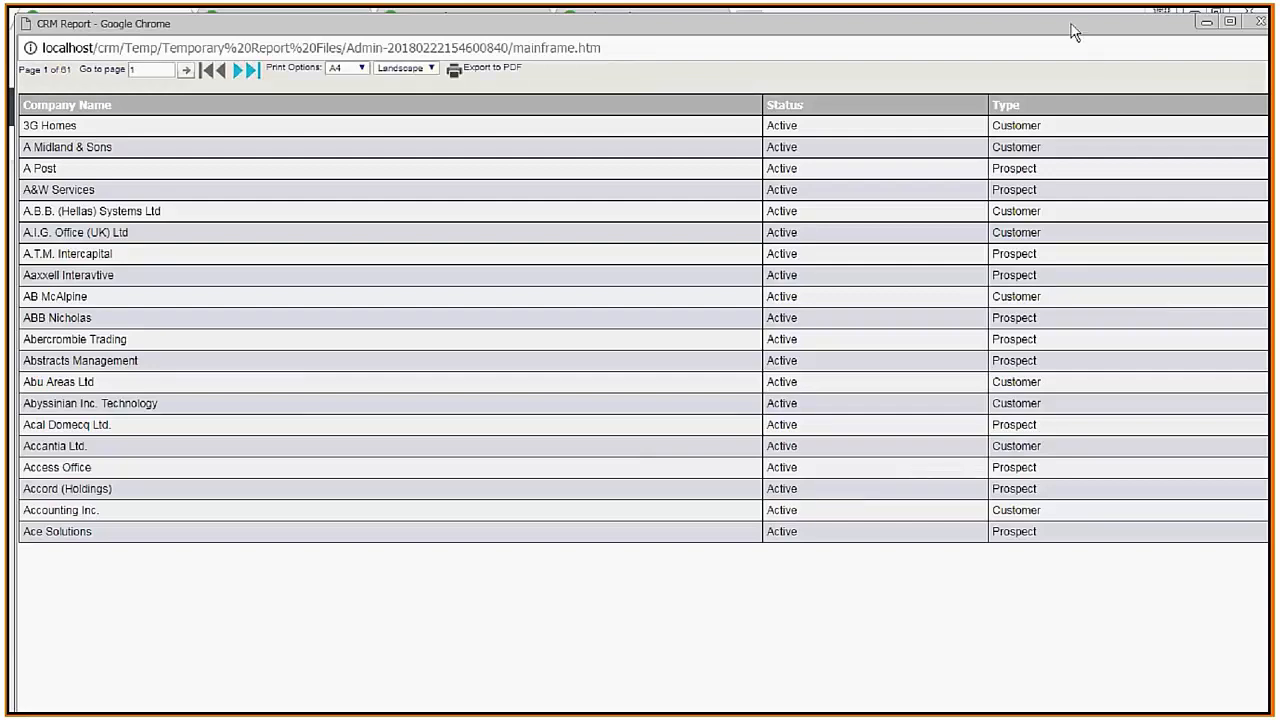
left_click_drag(1071, 31, 1033, 140)
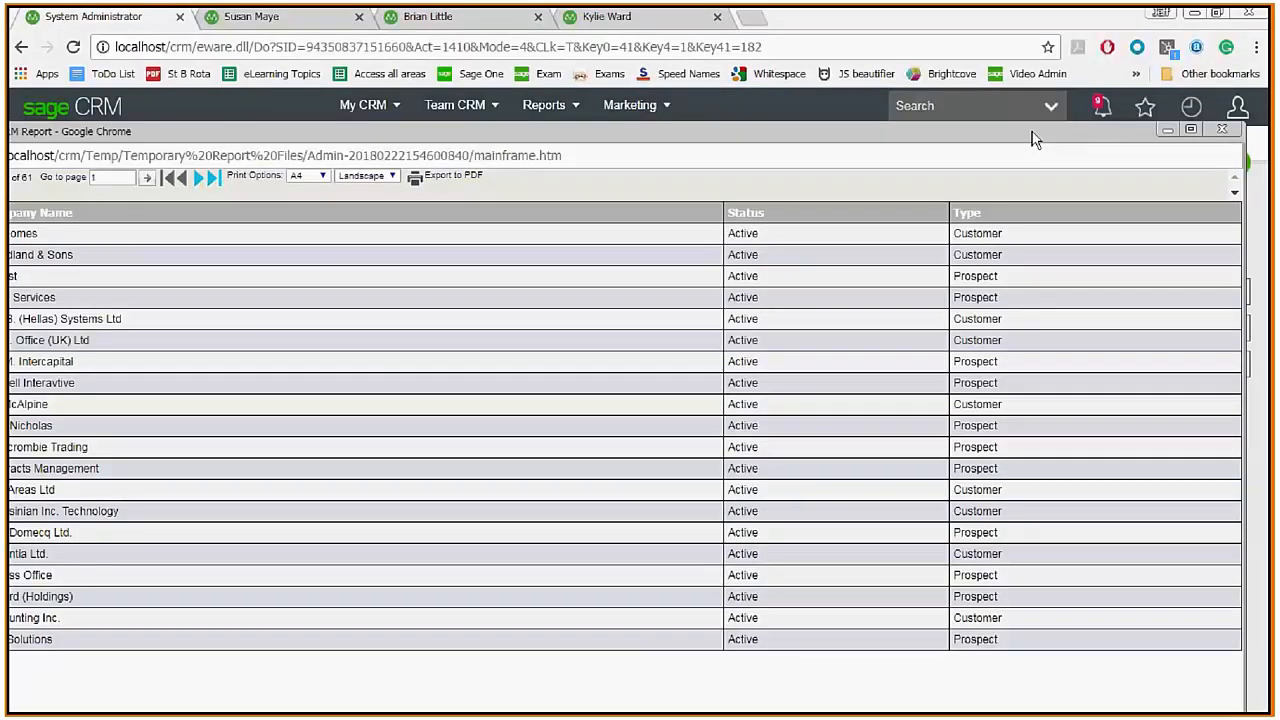
left_click(1236, 137)
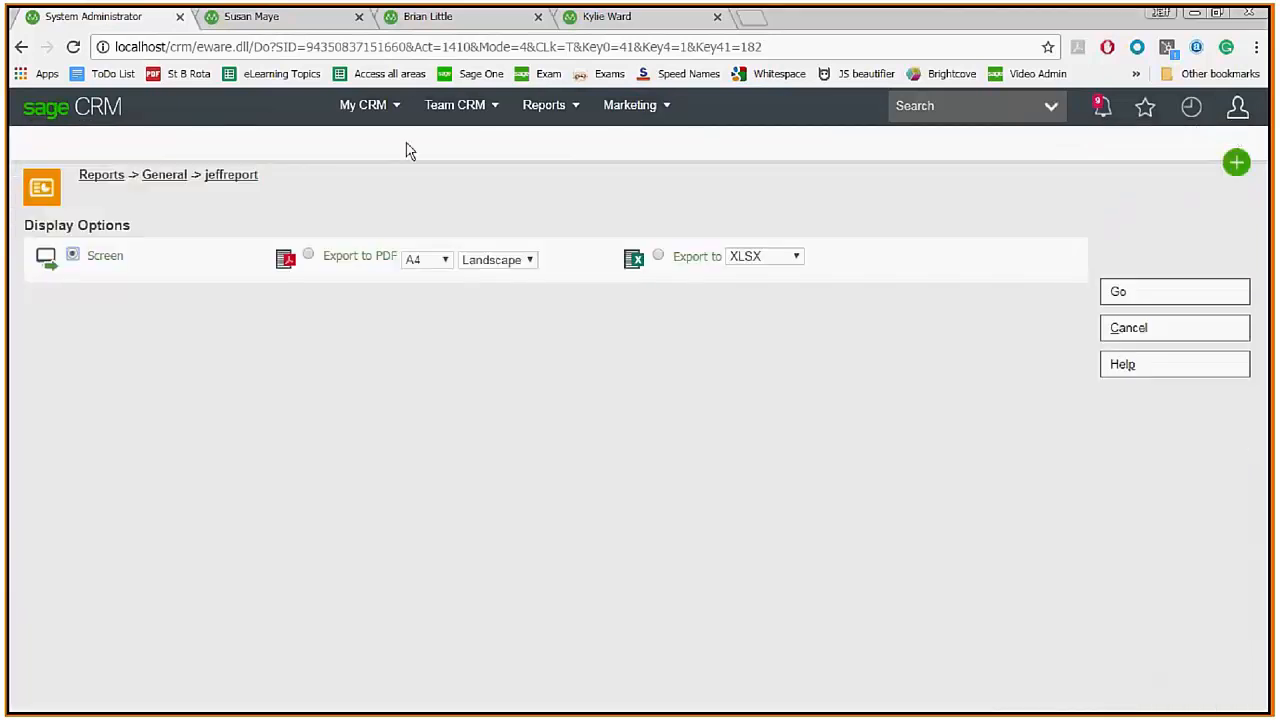
In the restricted user's session, open jeffreport's Display Options from Reports > General.
left_click(295, 25)
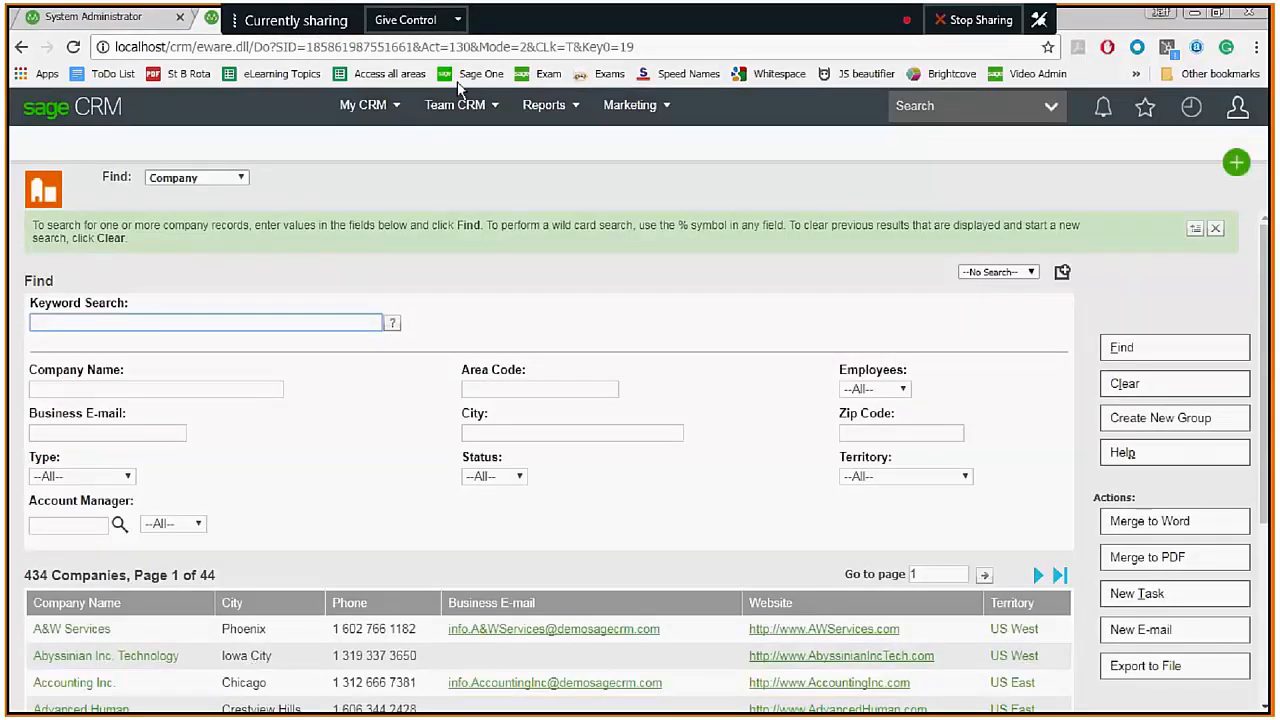
mouse_move(539, 110)
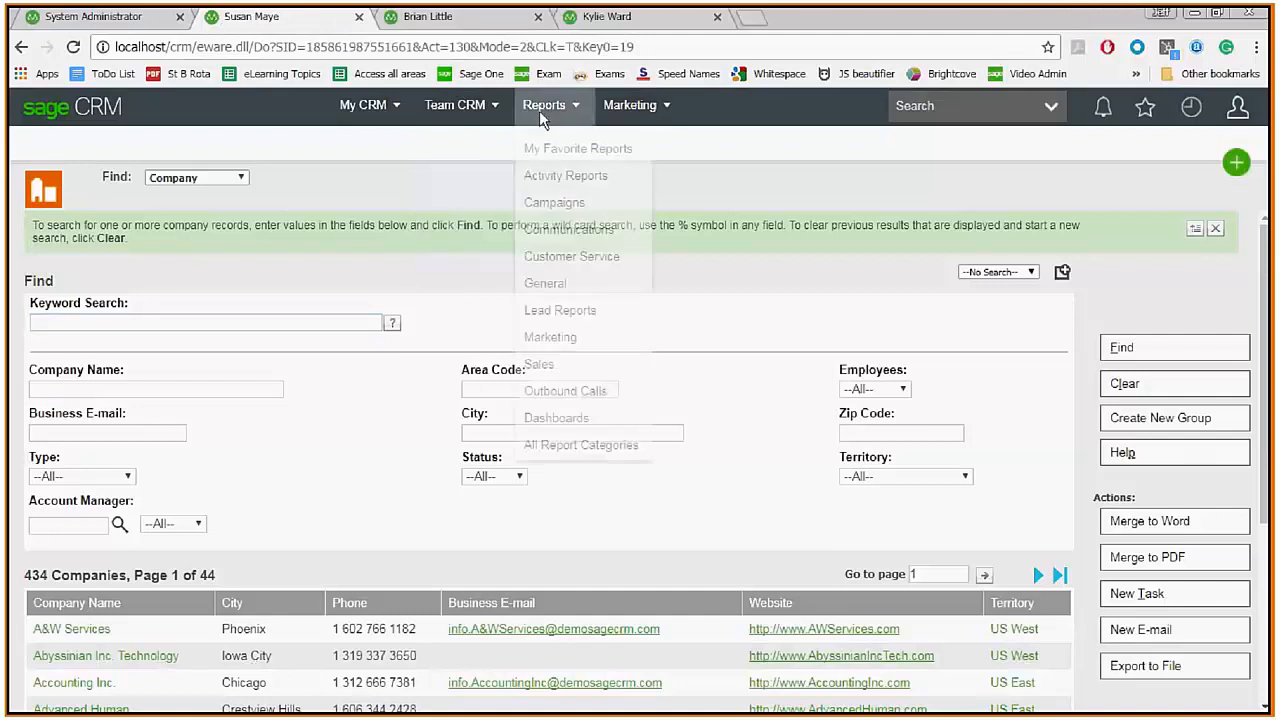
left_click(543, 290)
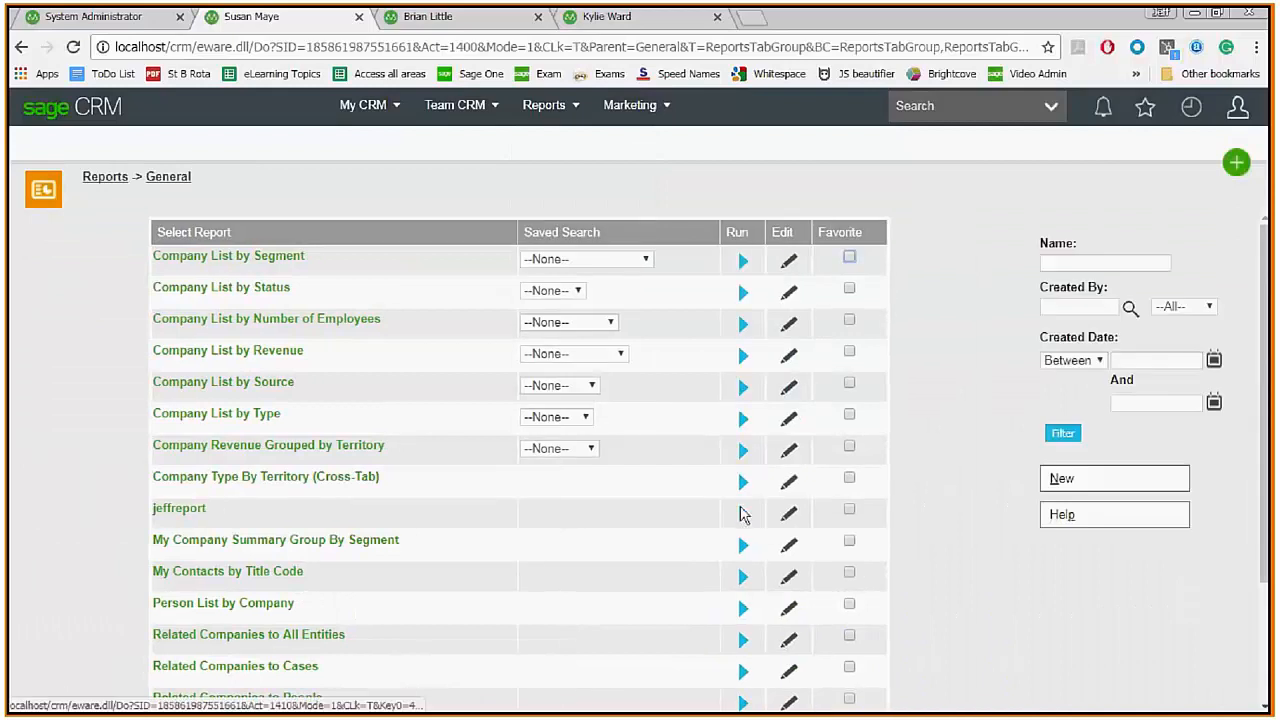
left_click(742, 512)
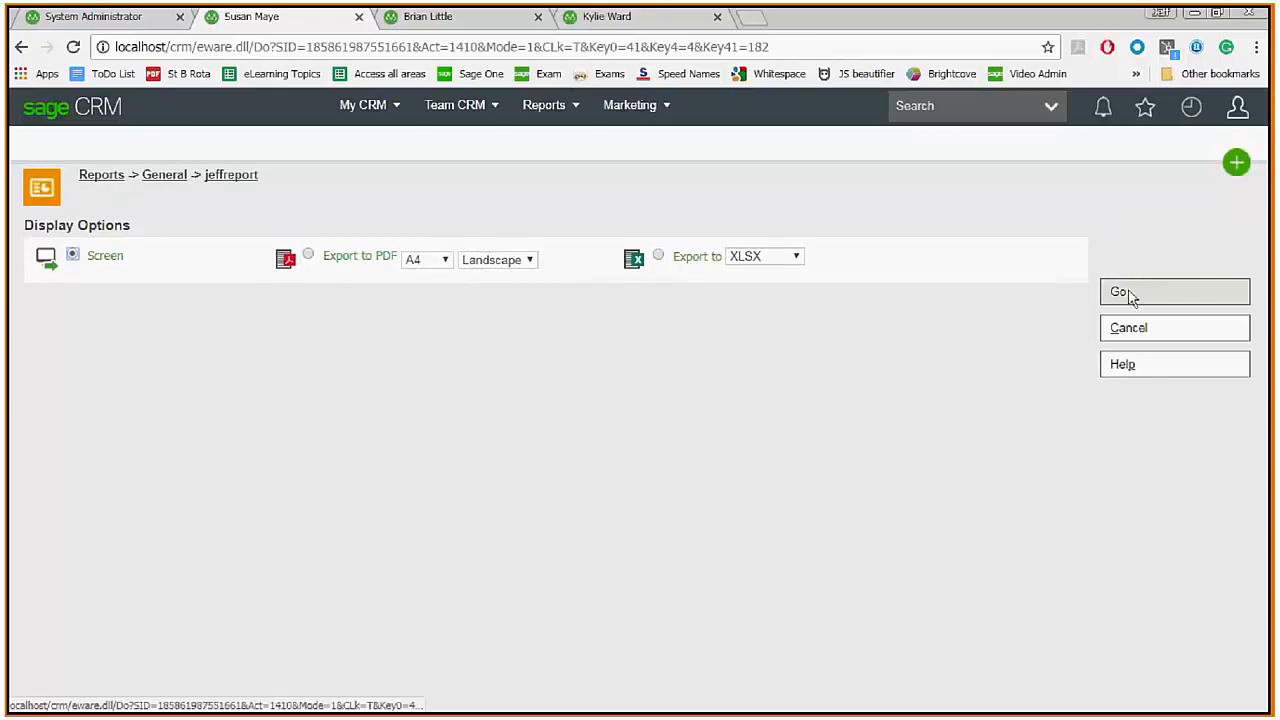
Reload the SQL log in TextPad, then run jeffreport on screen so it returns an SQLError.
key("alt+Tab")
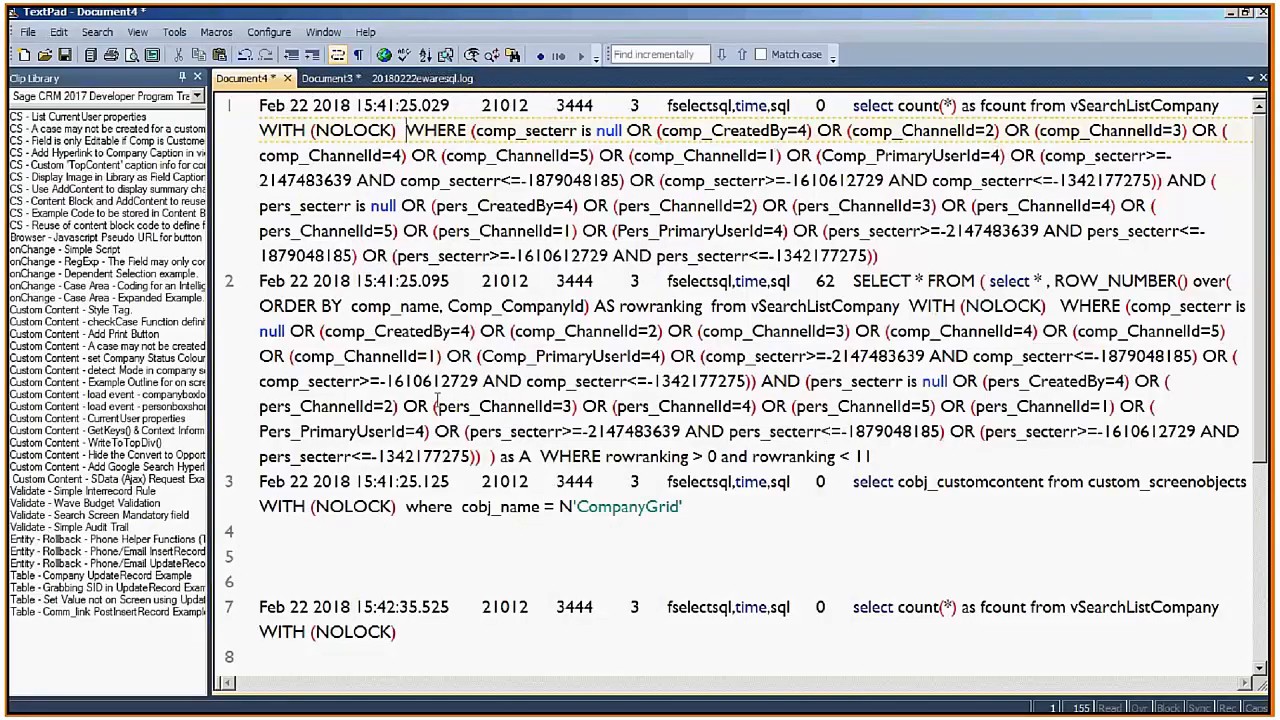
left_click(422, 78)
left_click(674, 414)
key("alt+Tab")
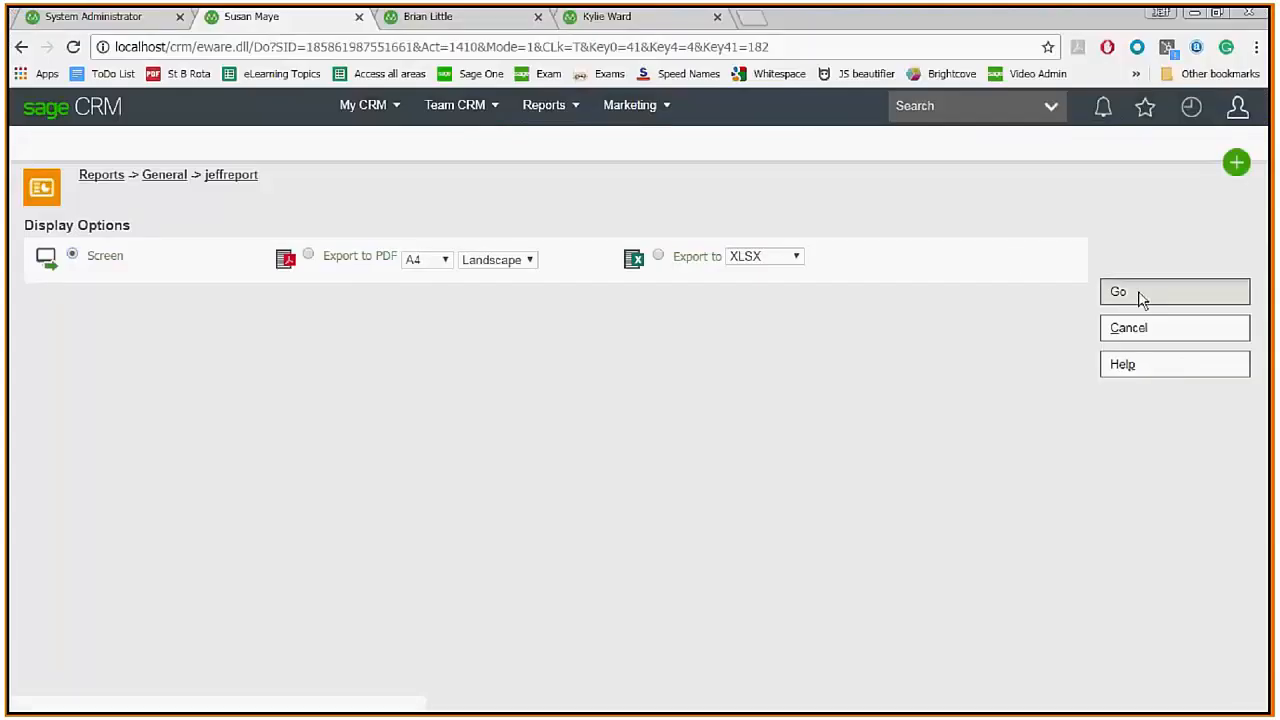
left_click(1142, 297)
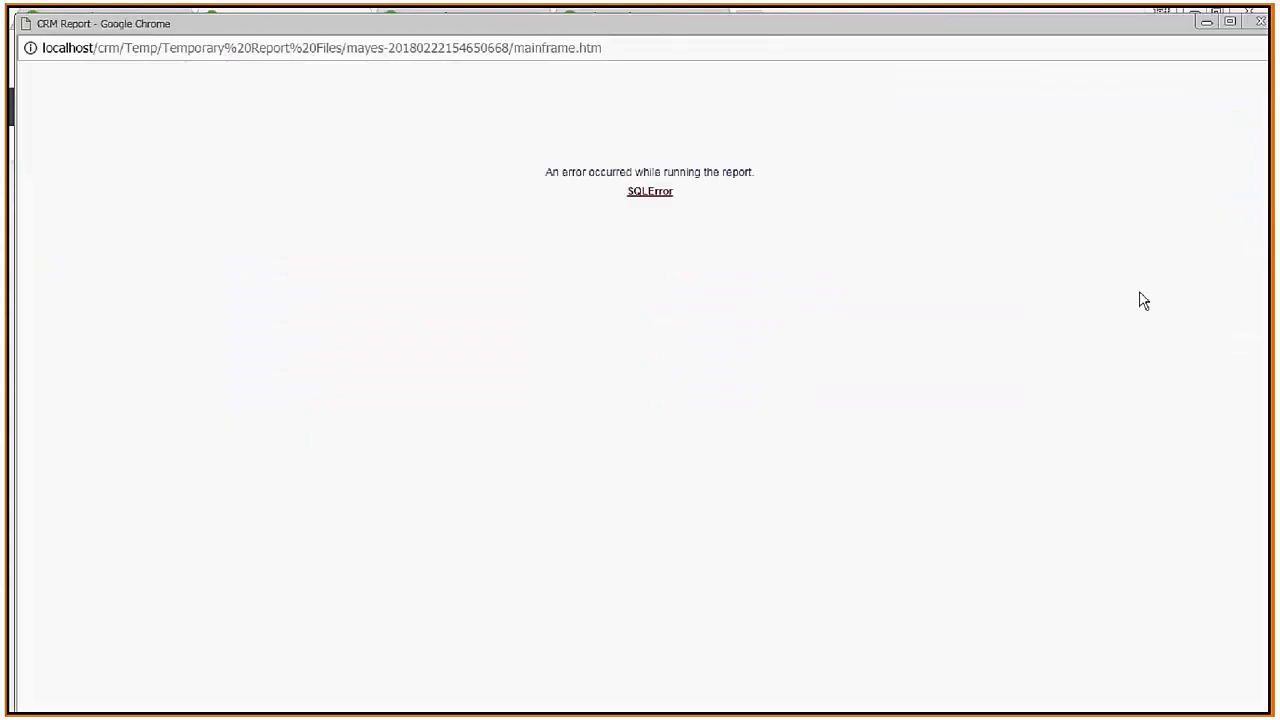
key("alt+Tab")
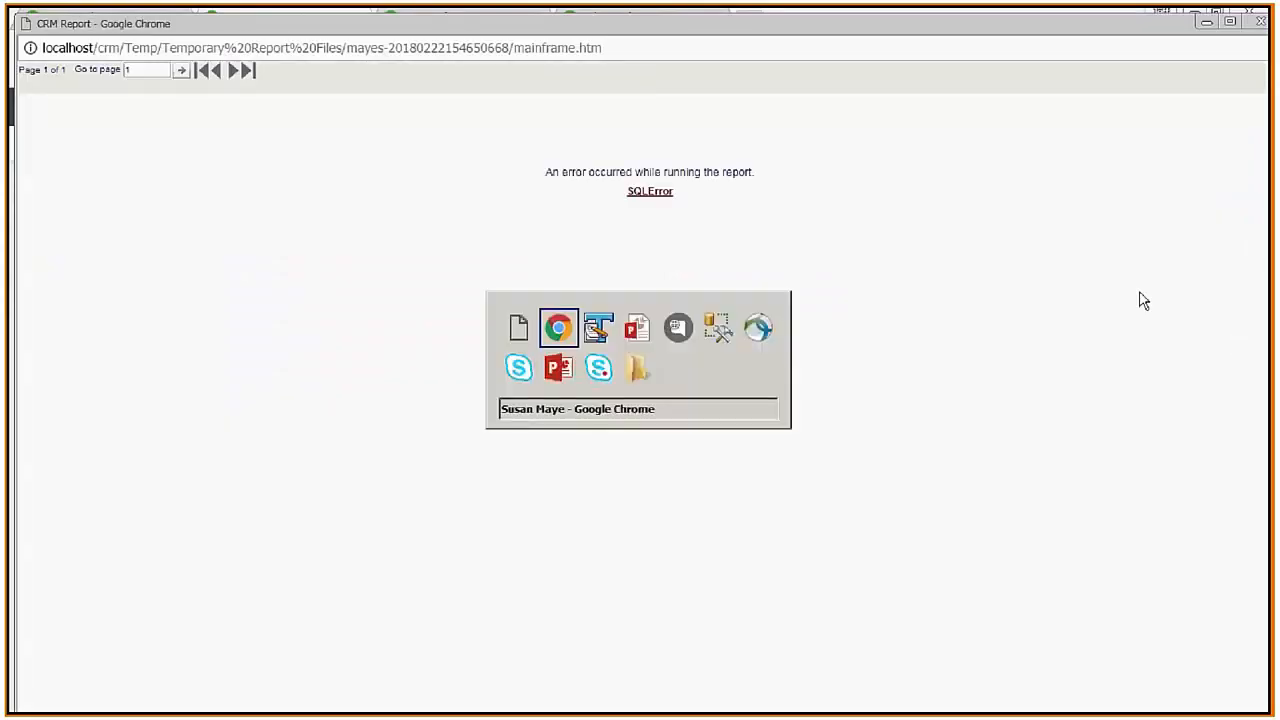
Reload the SQL log, select the failed query with its comp_secterr error, and start a new document.
key("alt+Tab")
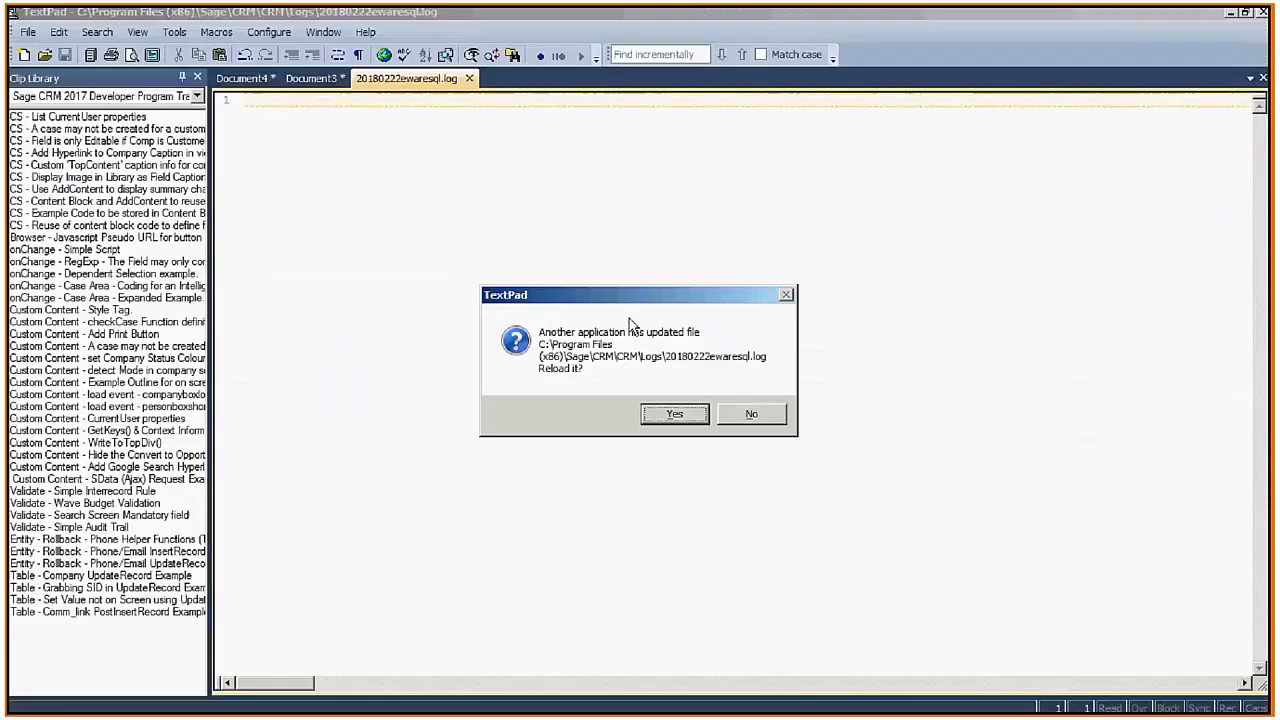
left_click(655, 416)
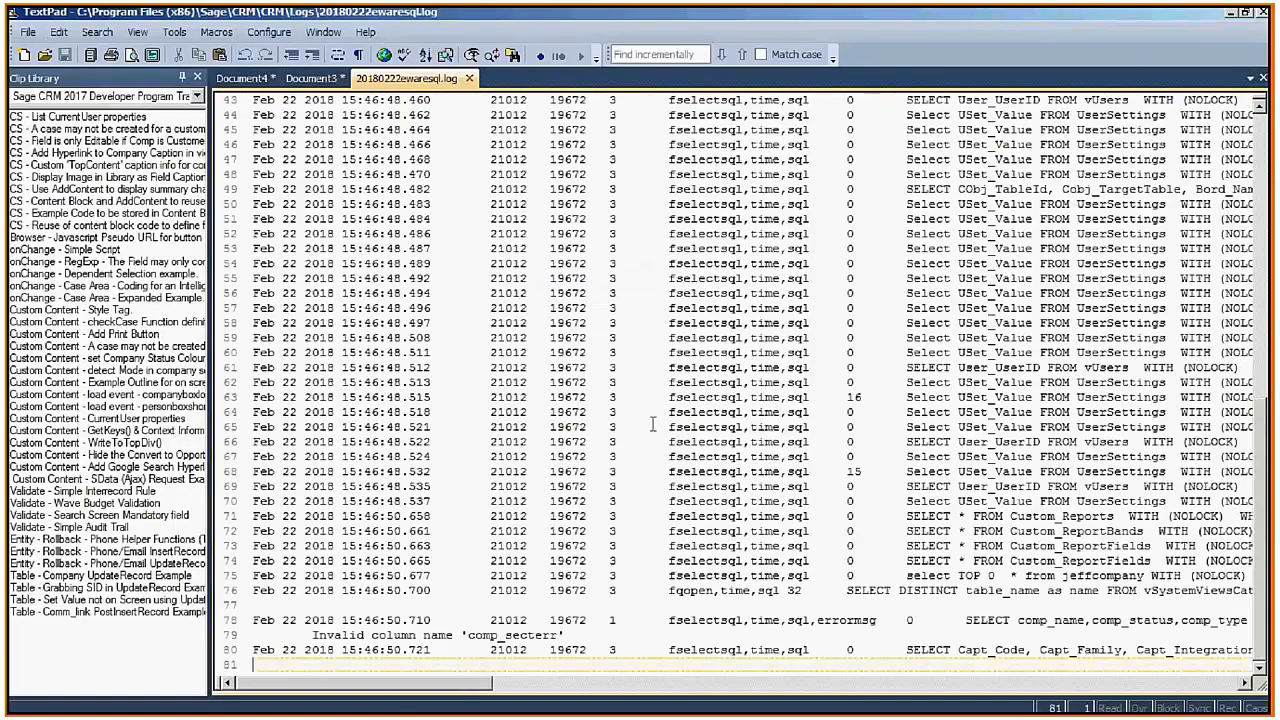
left_click(492, 398)
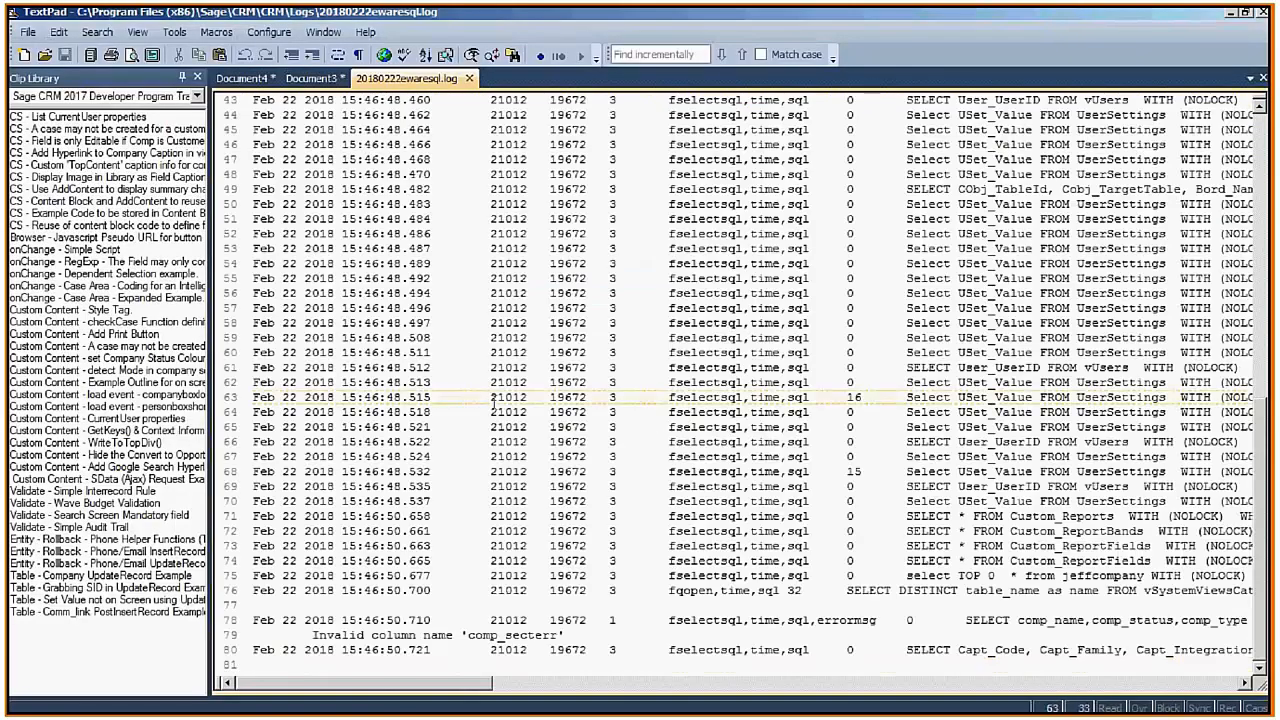
key("ctrl+Home")
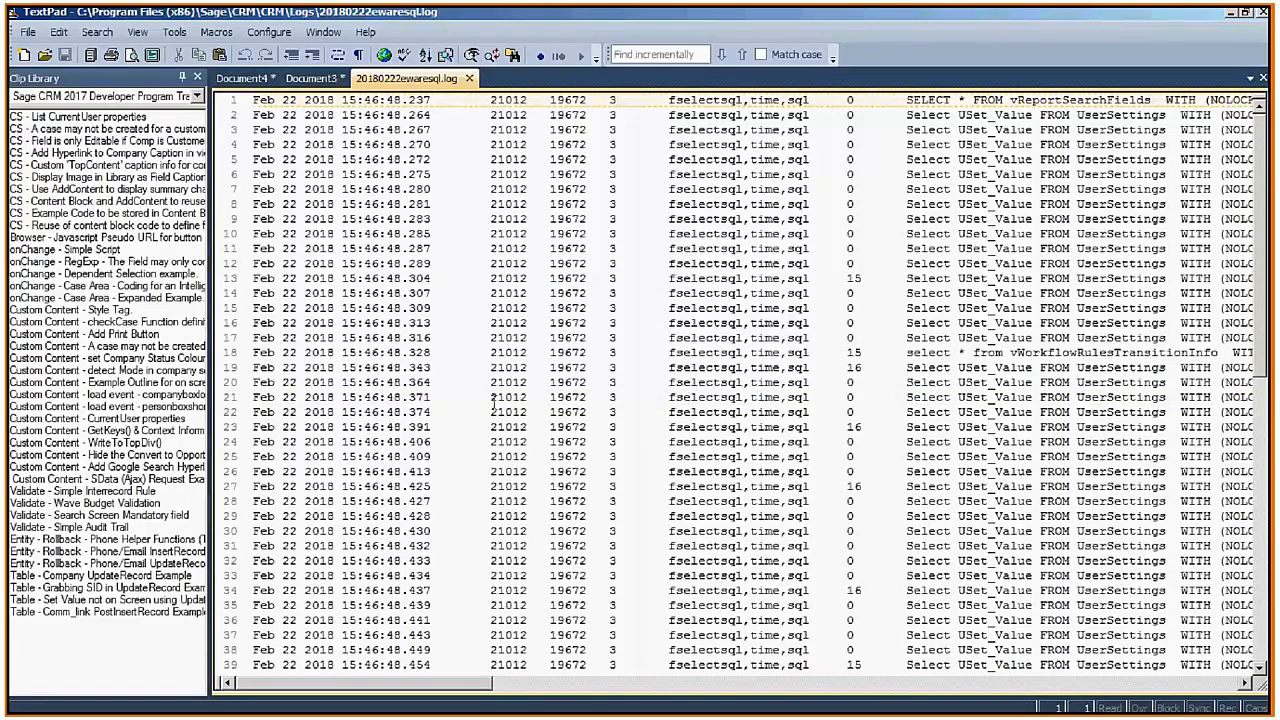
key("Down")
key("Down")
key("Down")
key("Down")
key("Down")
key("Down")
key("Down")
key("Down")
key("Down")
key("Down")
key("Down")
key("Down")
key("Down")
key("Down")
key("Down")
key("Down")
key("Down")
key("Down")
key("Down")
key("Down")
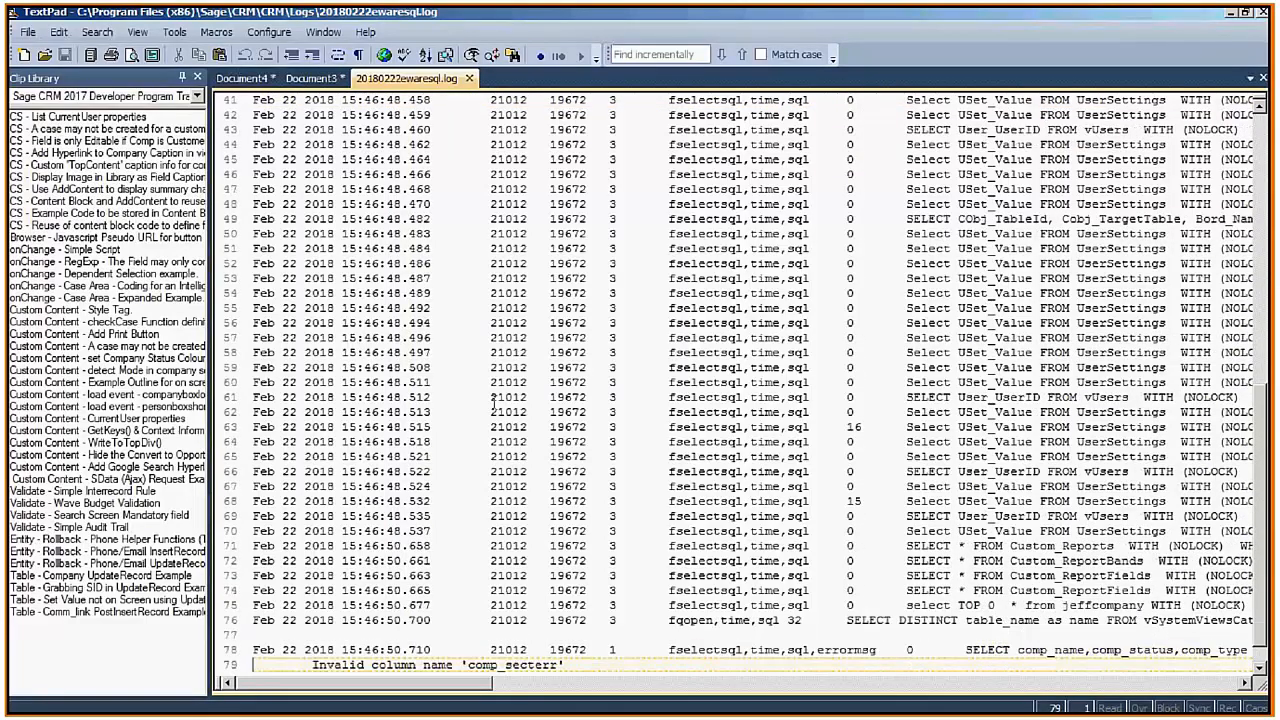
key("Down")
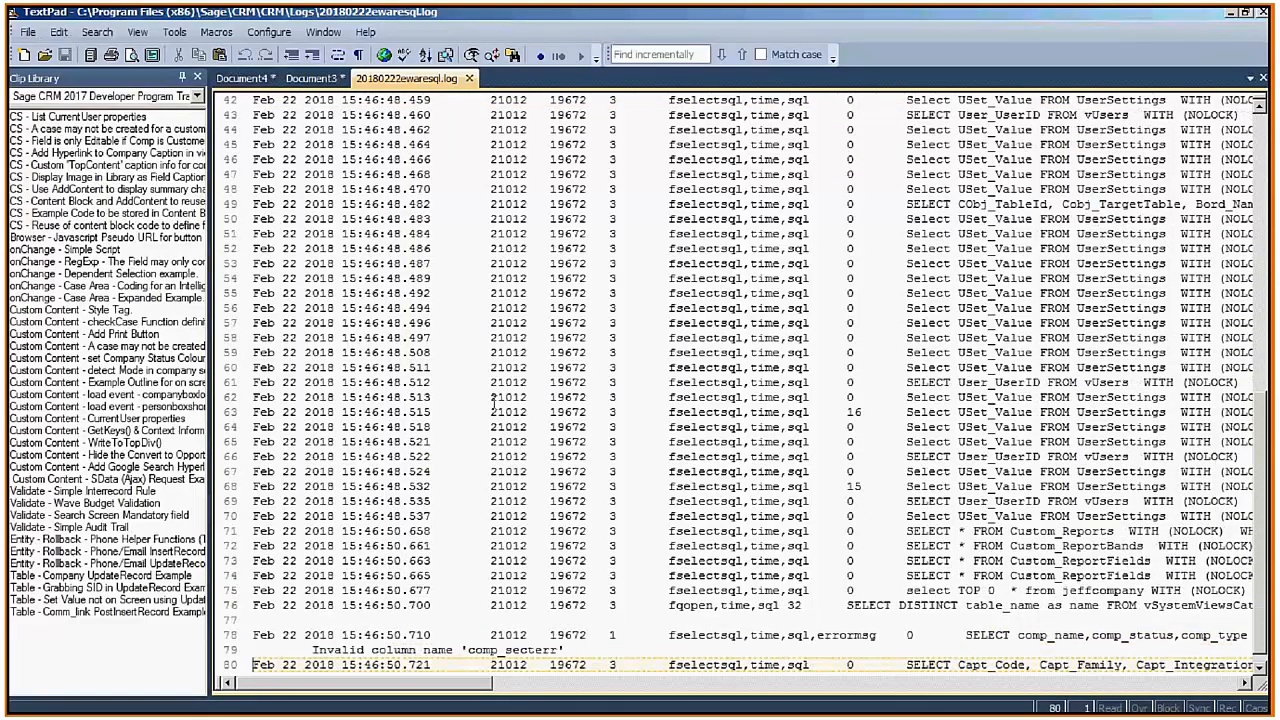
left_click(607, 622)
key("shift+Down")
key("shift+Down")
key("shift+Down")
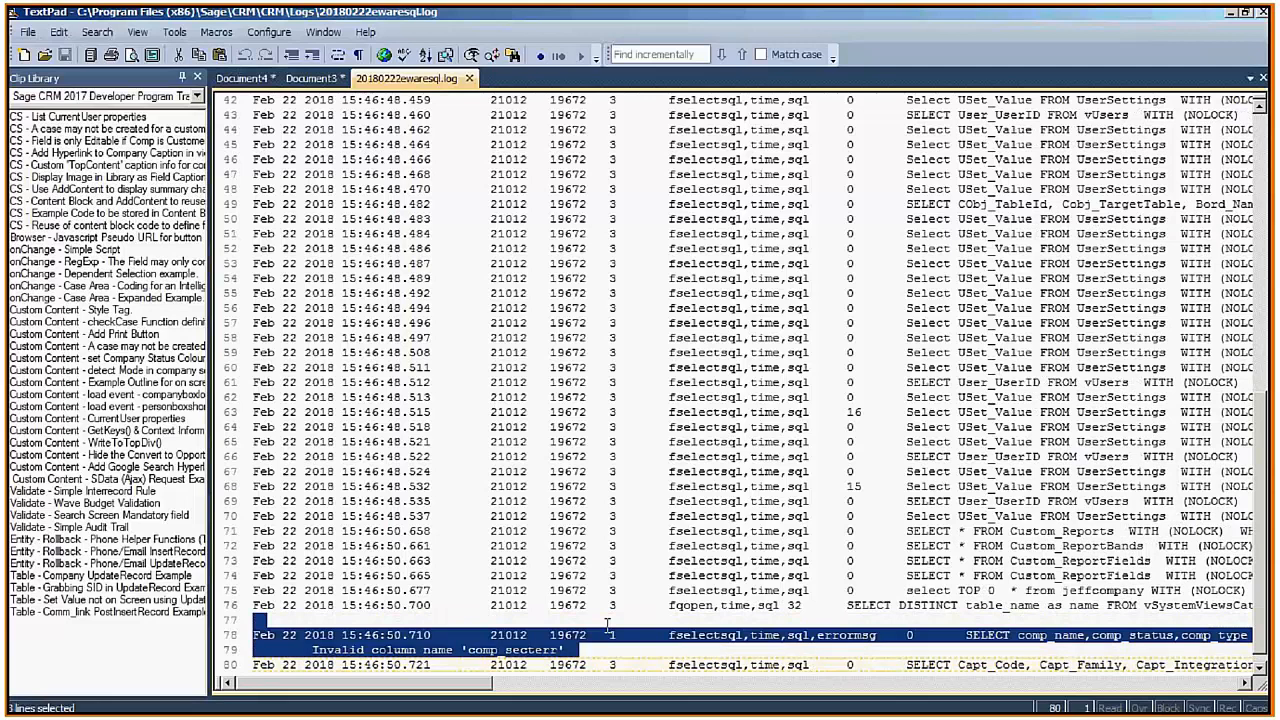
key("ctrl+n")
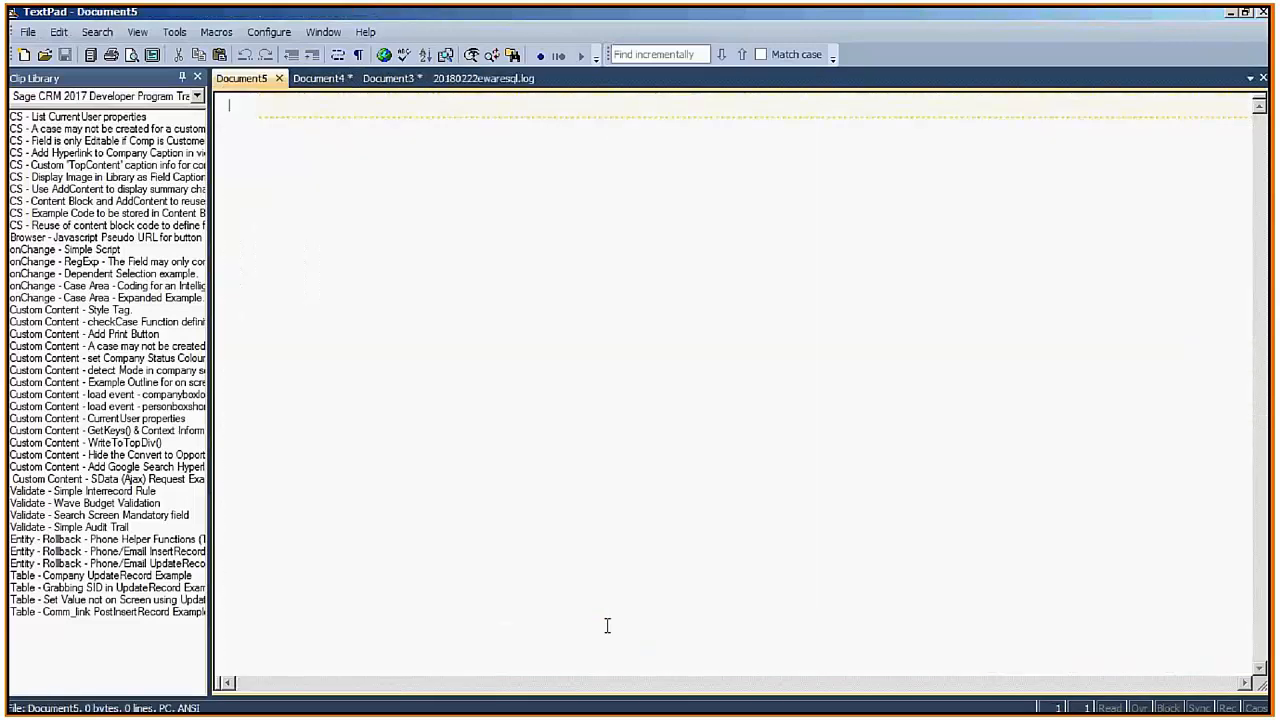
Paste the failed jeffcompany query into Document5, wrap lines, and highlight comp_secterr and the WHERE clause.
key("ctrl+v")
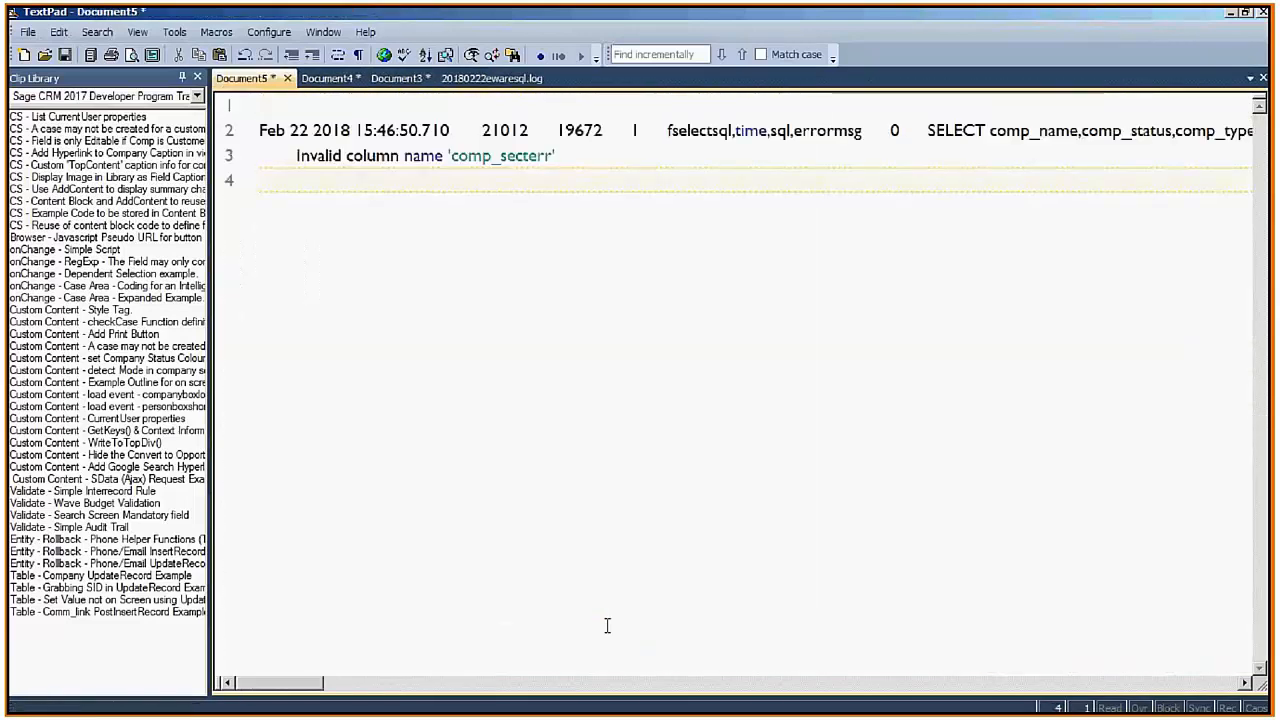
key("ctrl+q")
key("w")
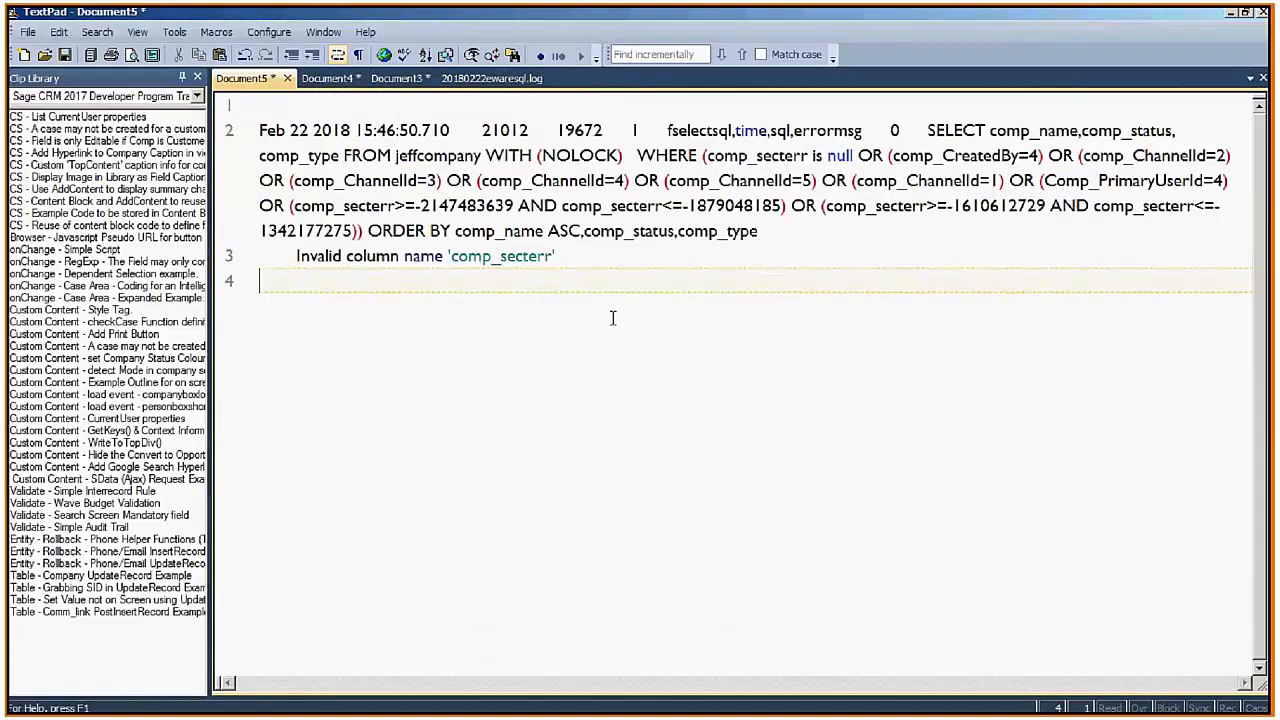
left_click_drag(551, 256, 451, 256)
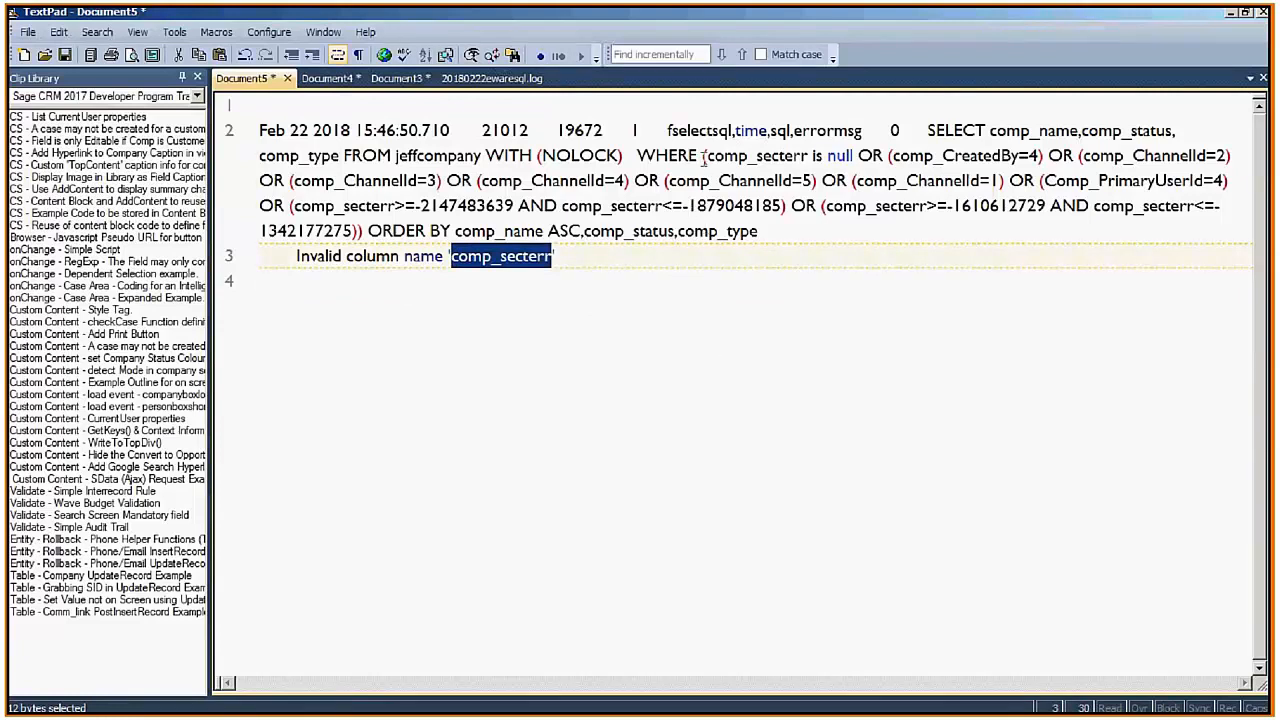
left_click_drag(637, 156, 774, 221)
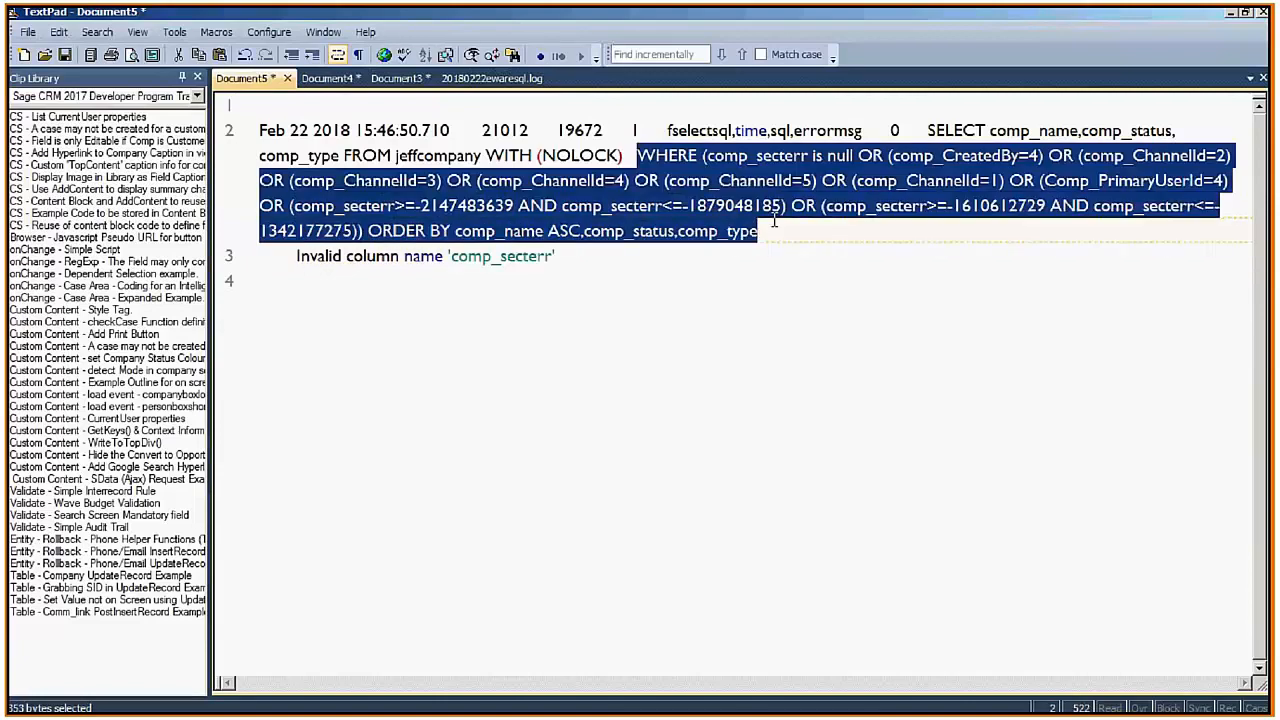